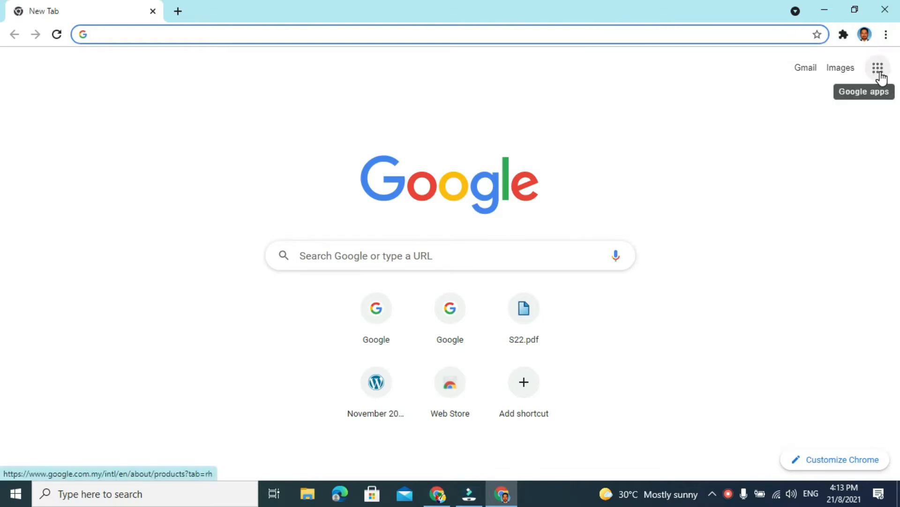
- Open Google Forms from the Google apps and create a new blank form
click(882, 80)
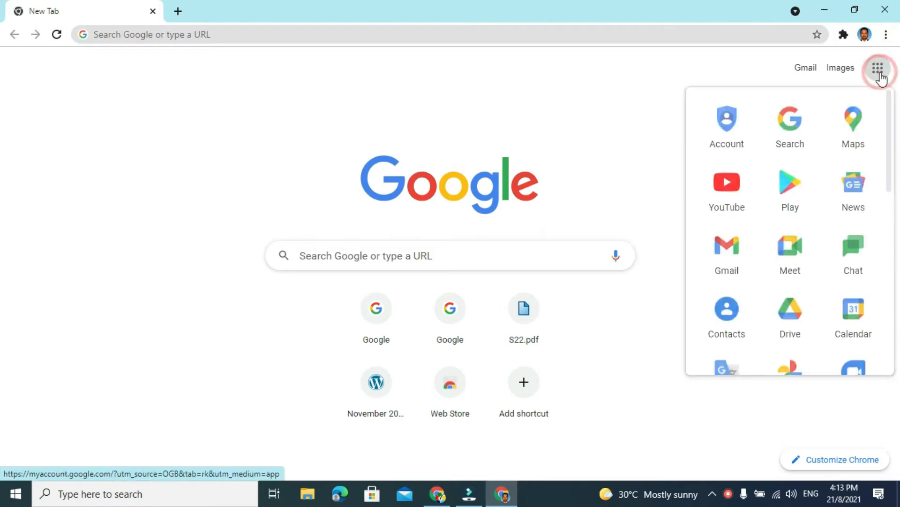
drag(891, 125, 2, 316)
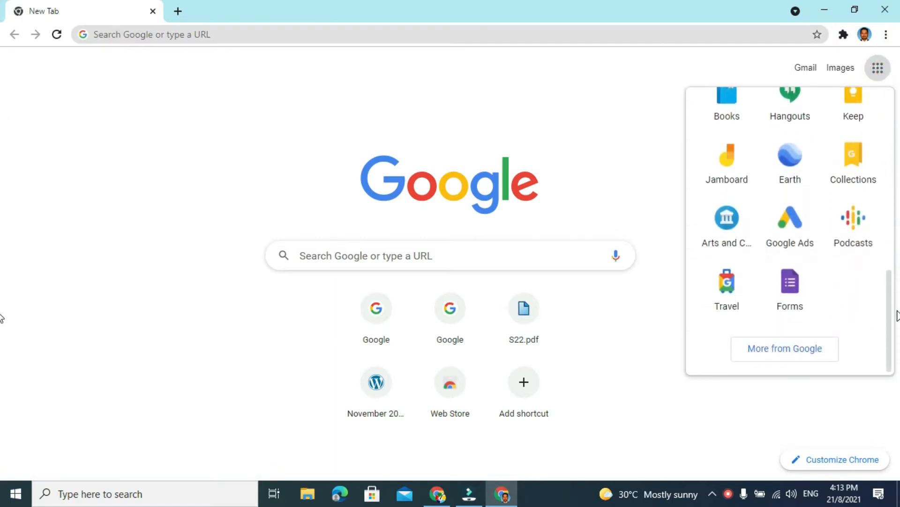
click(792, 288)
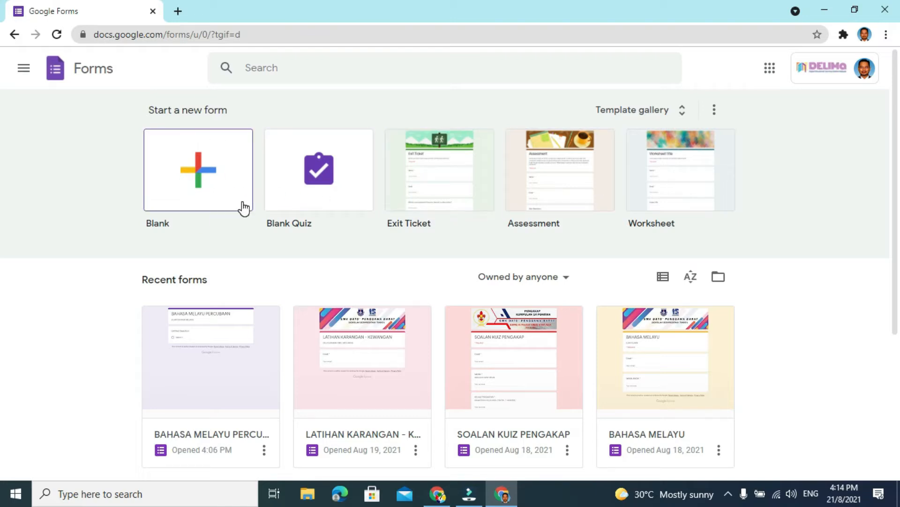
click(199, 173)
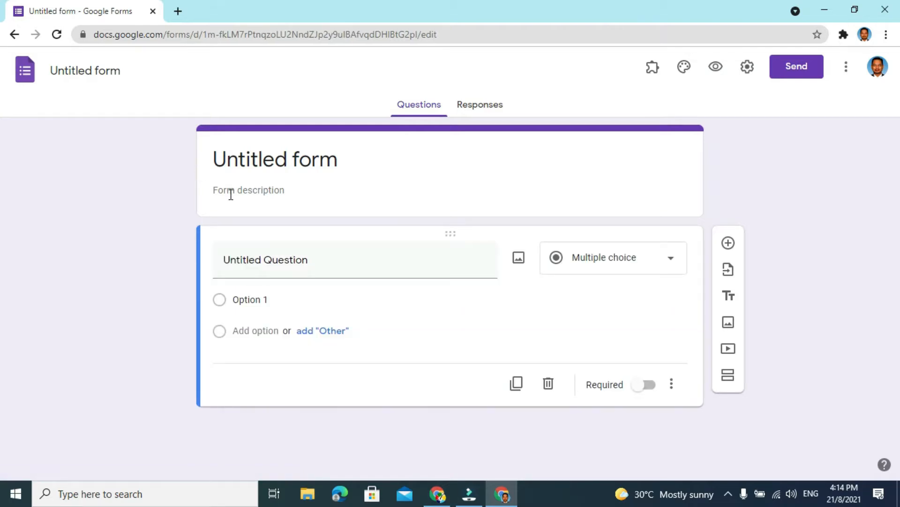
- Title the form UJIAN BAHASA
click(340, 161)
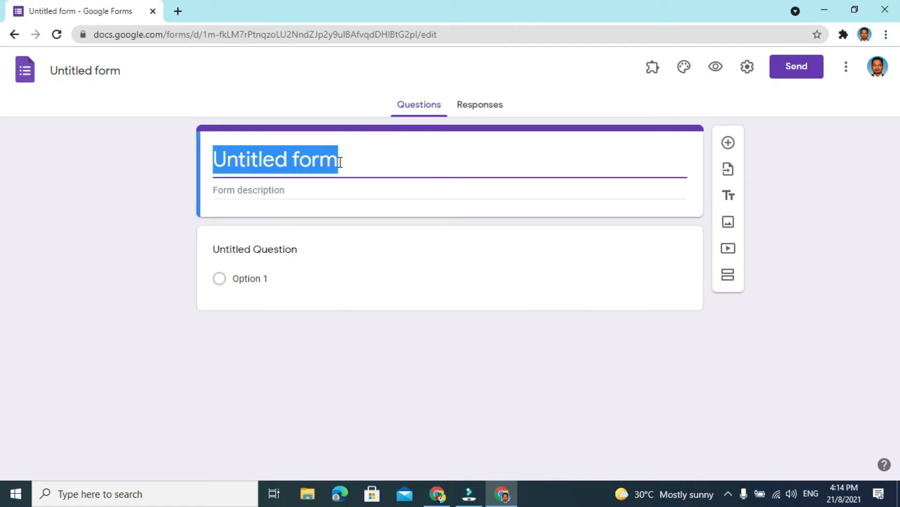
text(Uji)
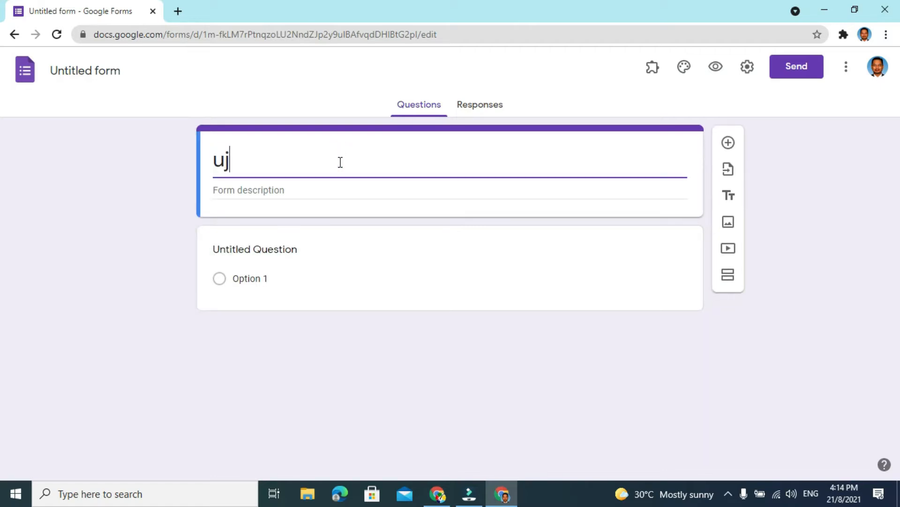
key(BackSpace)
key(BackSpace)
key(BackSpace)
text(UJIAN BAAHASA)
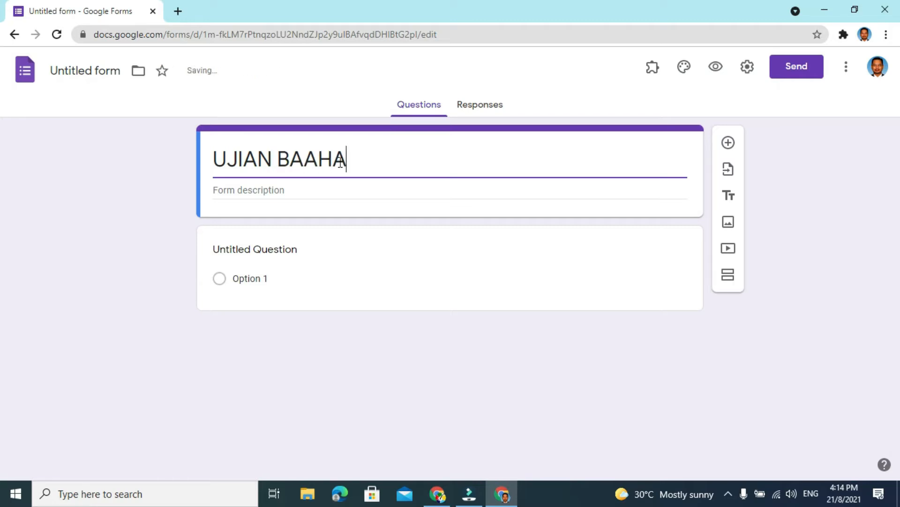
key(BackSpace)
key(BackSpace)
key(BackSpace)
key(BackSpace)
key(BackSpace)
text(HASA)
- Enter the form description (UJIAN PERTENGAHAN TAHUN) and name the form file UJIAN BAHASA to match its title
click(270, 191)
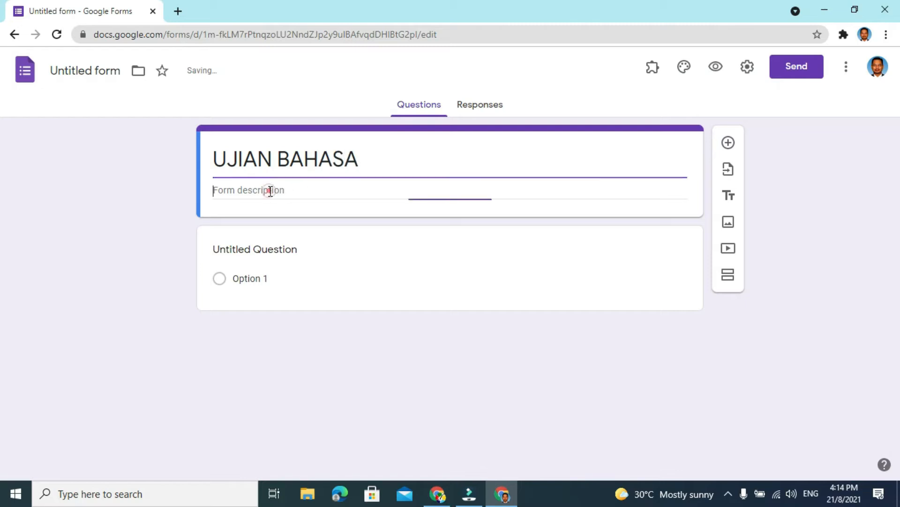
text(()
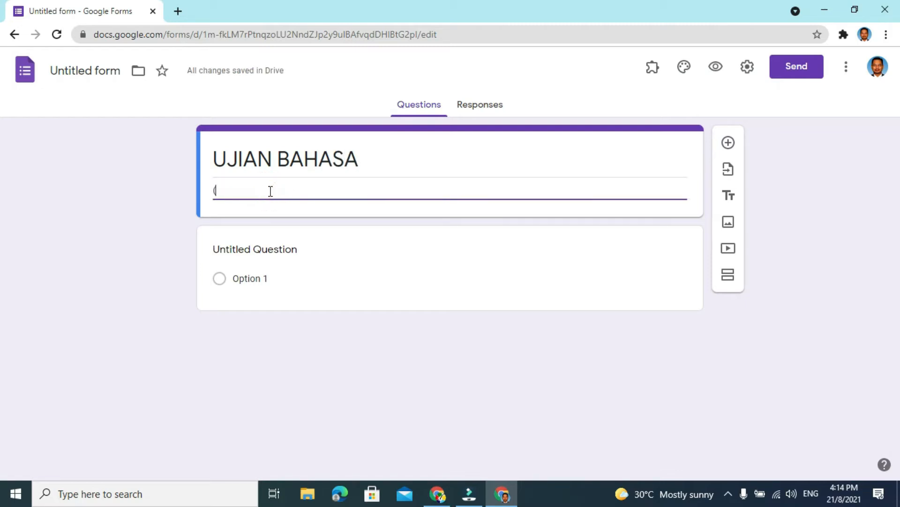
text(UJIAN)
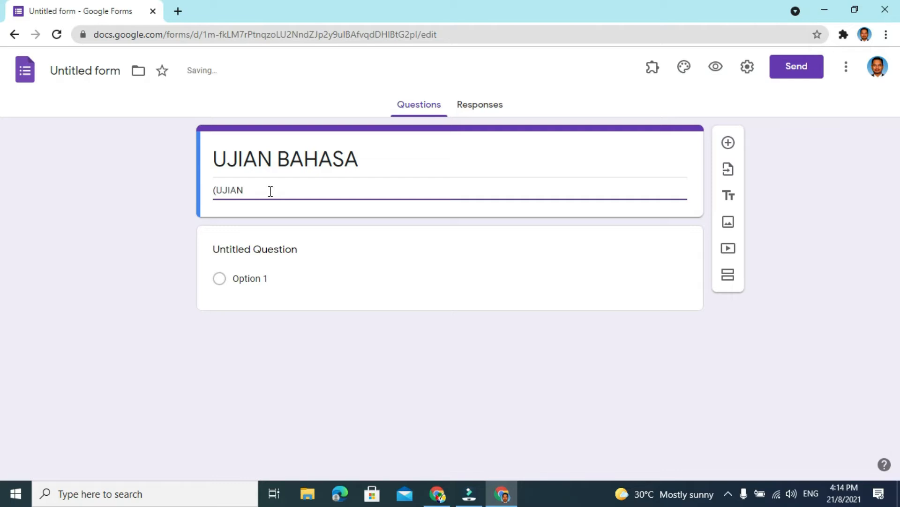
text( PERTENGAHAN TAHUN)
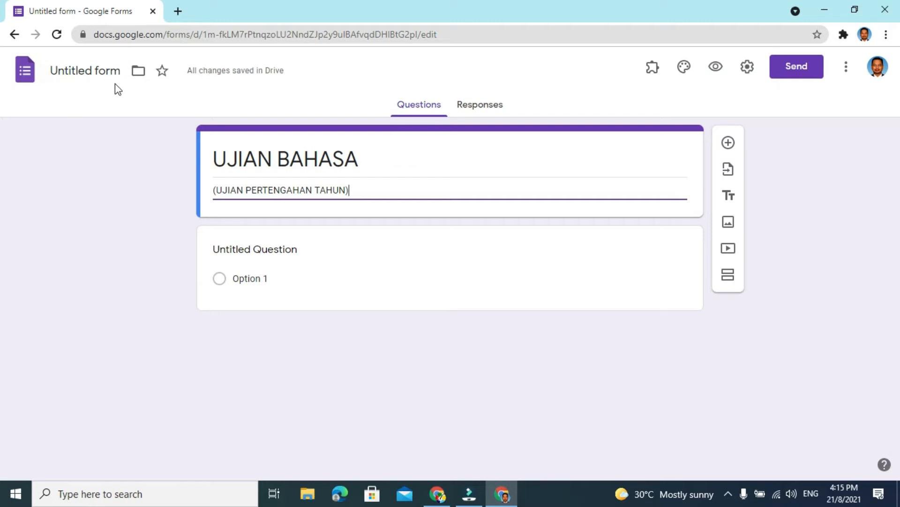
click(79, 73)
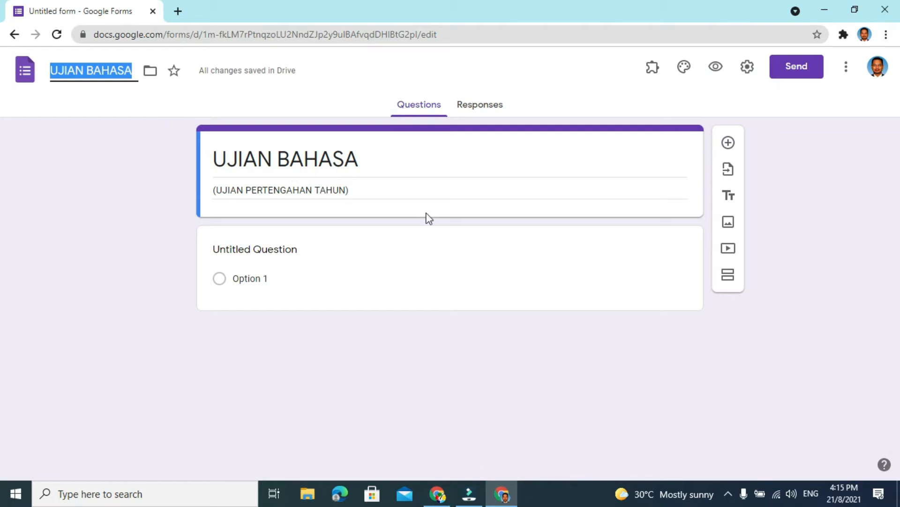
click(410, 161)
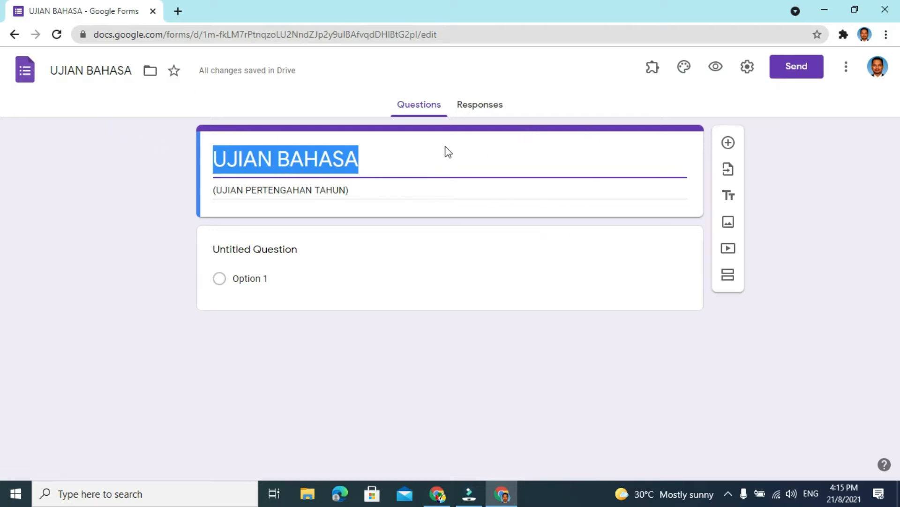
- In the form's general settings, enable collecting emails and remove the restriction to Ministry Of Education Malaysia users
click(749, 70)
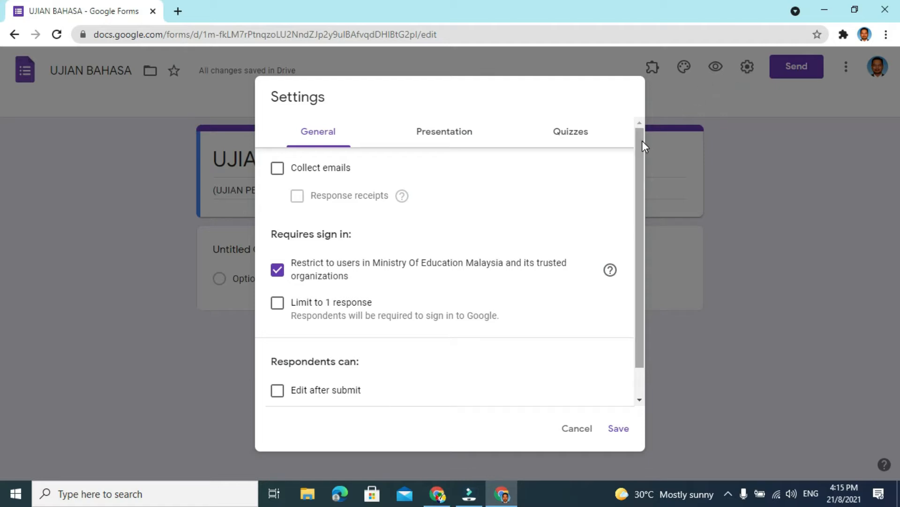
scroll(640, 169, down, 1)
scroll(640, 164, up, 1)
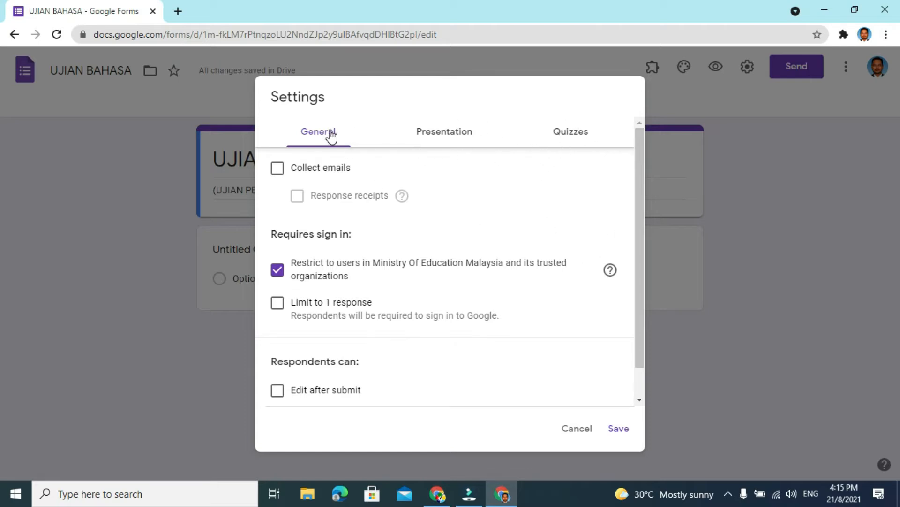
click(278, 169)
scroll(442, 232, down, 1)
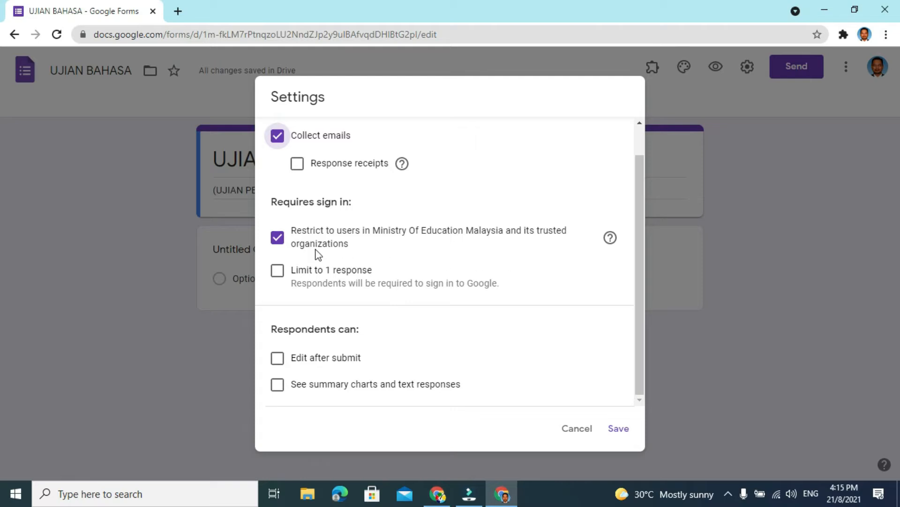
click(280, 244)
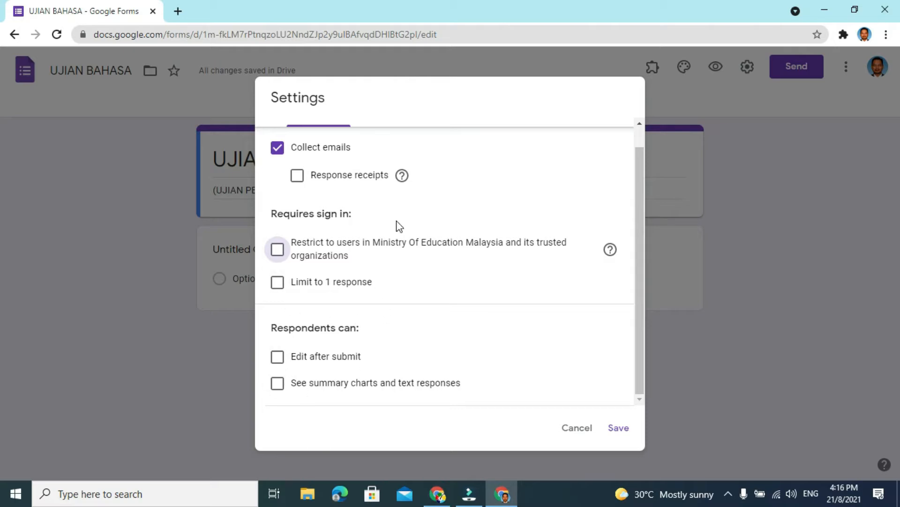
scroll(553, 314, up, 1)
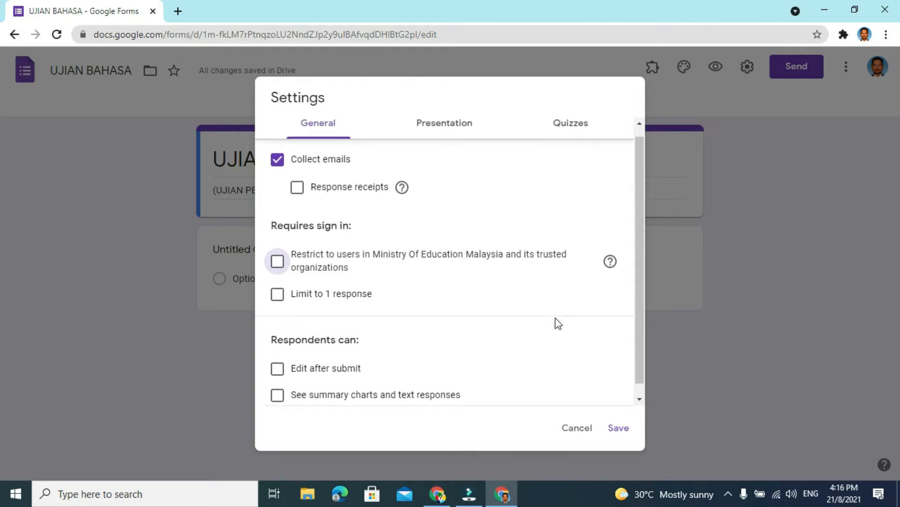
- Disable the link to submit another response, enable the progress bar, and save the form settings
click(446, 136)
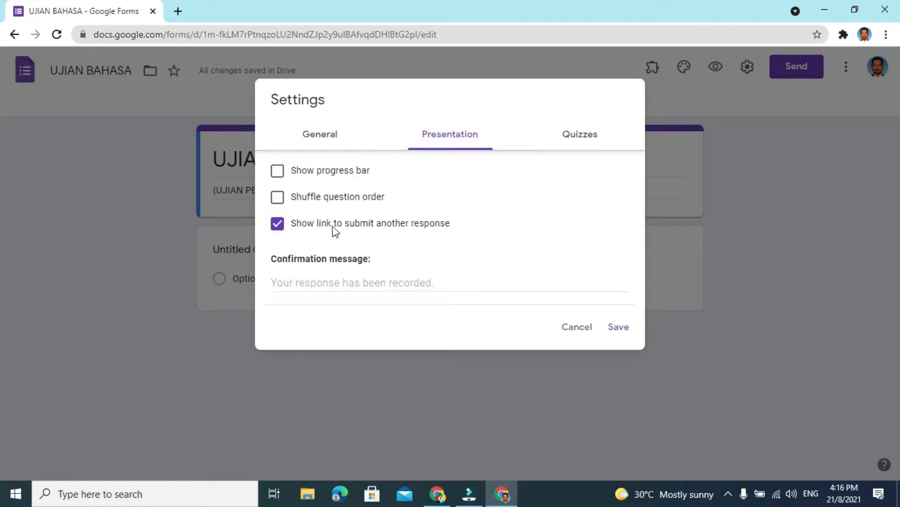
click(276, 227)
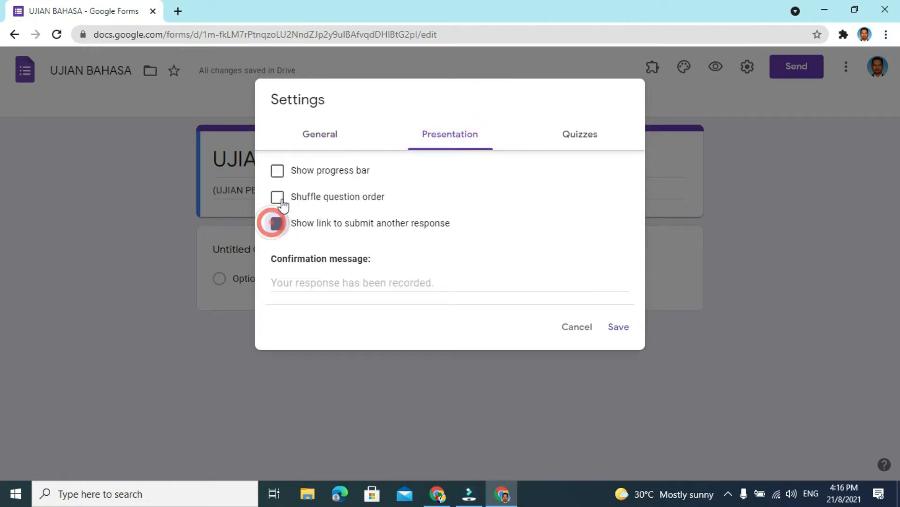
click(277, 179)
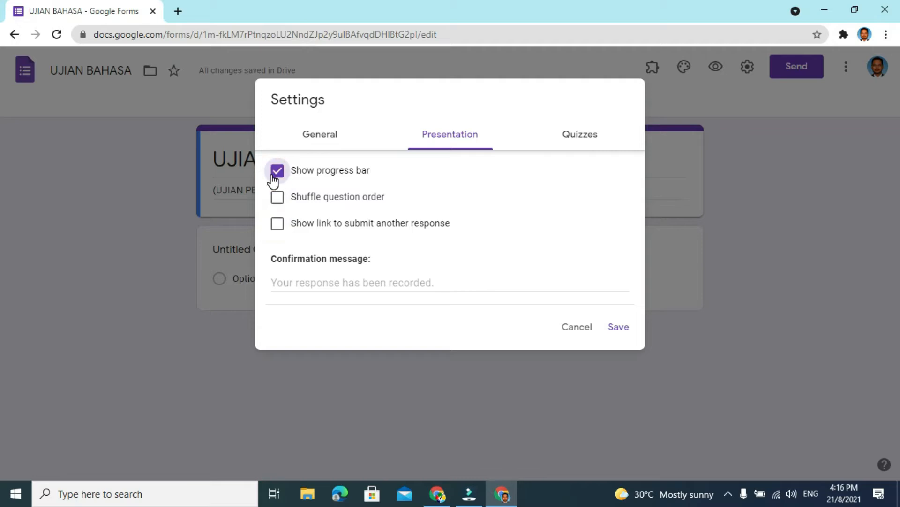
click(578, 136)
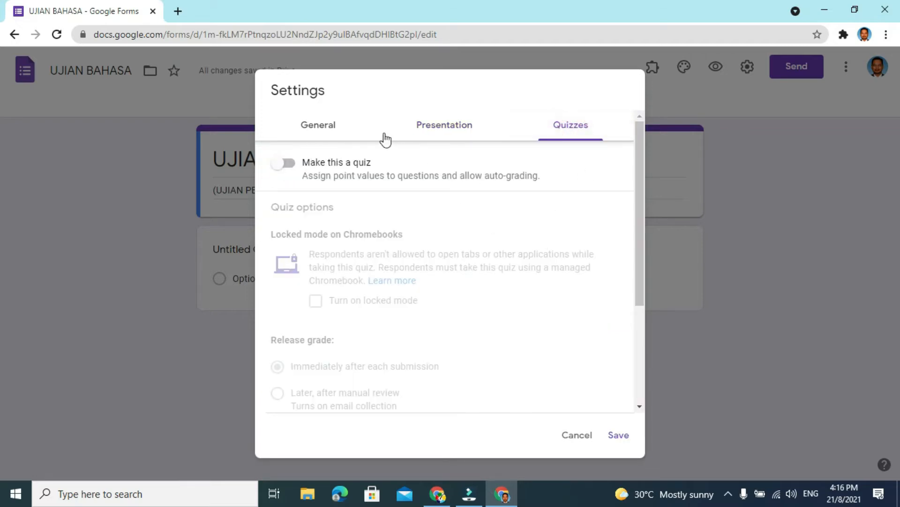
click(321, 129)
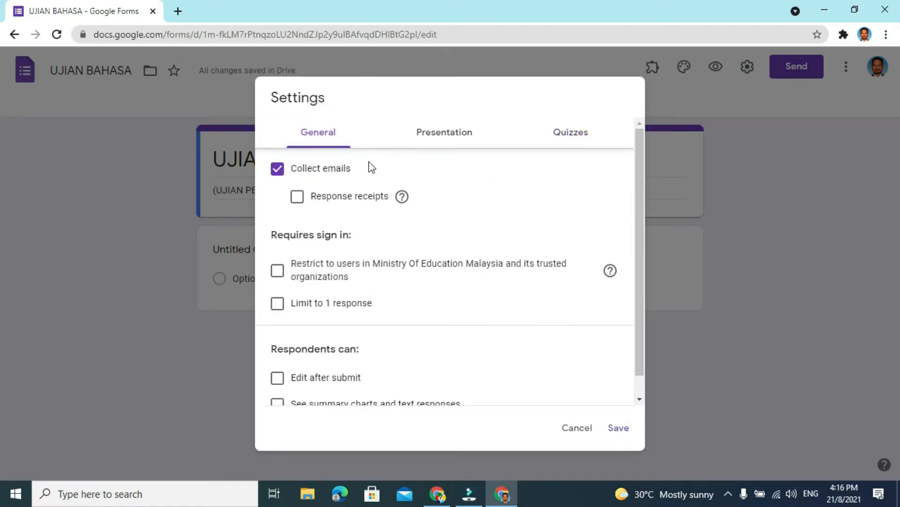
click(619, 428)
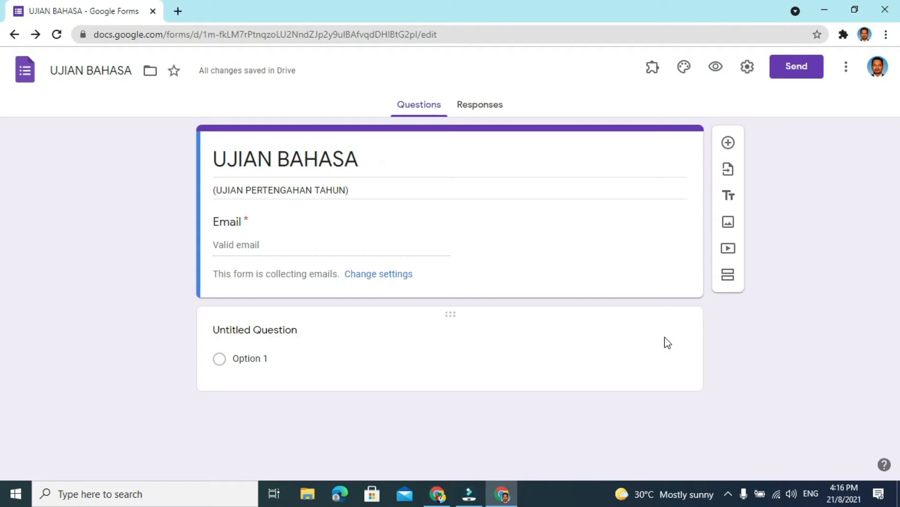
- Set the first question's text to PILIH KELAS ANDA and its type to Dropdown
click(298, 333)
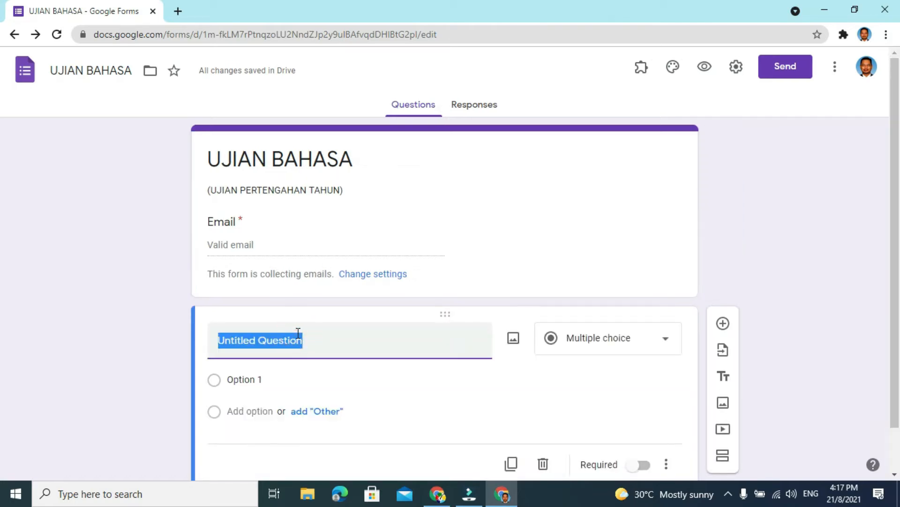
text(P)
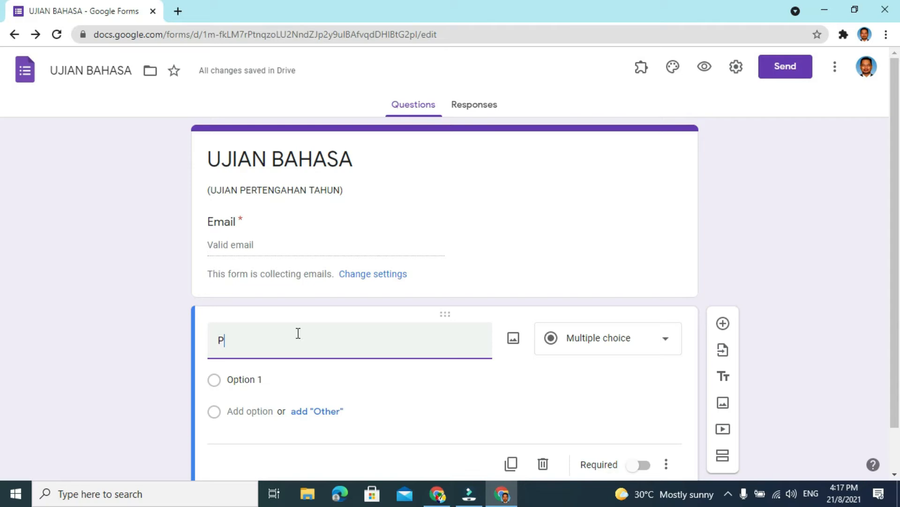
text(ILIH KELAS ANDA)
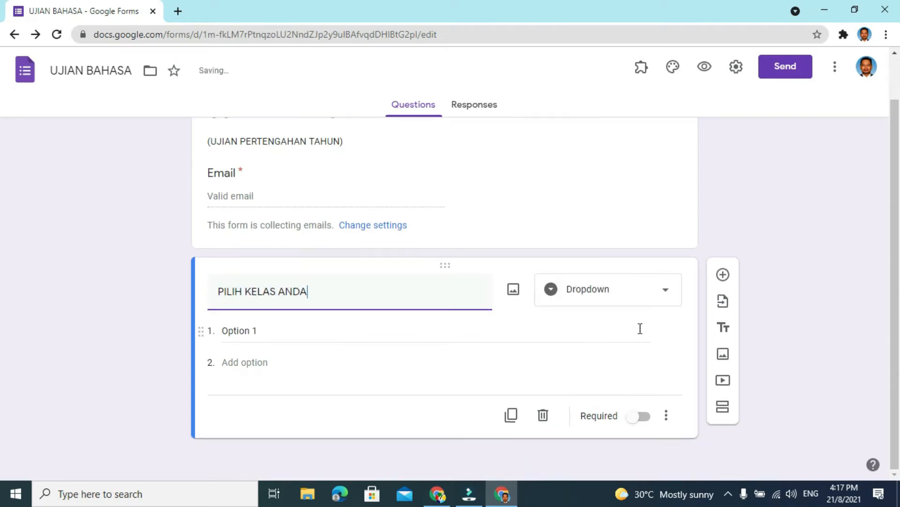
click(669, 296)
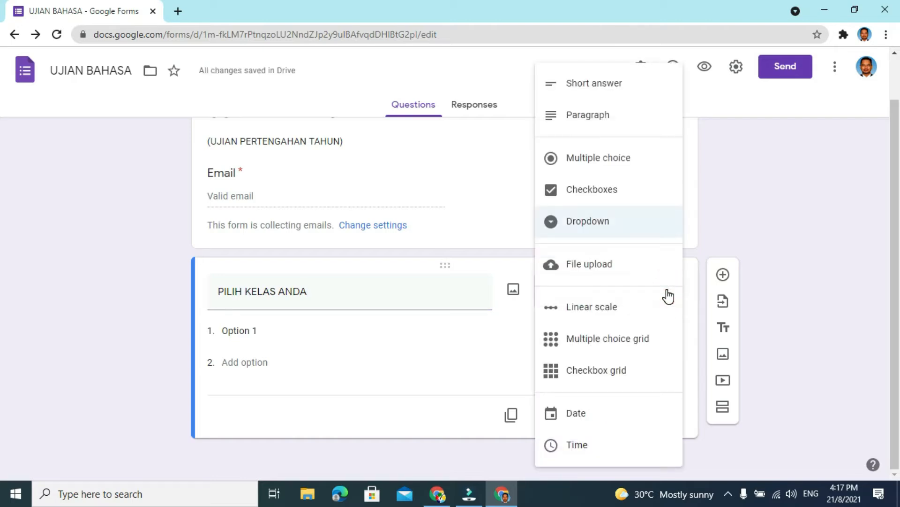
click(598, 225)
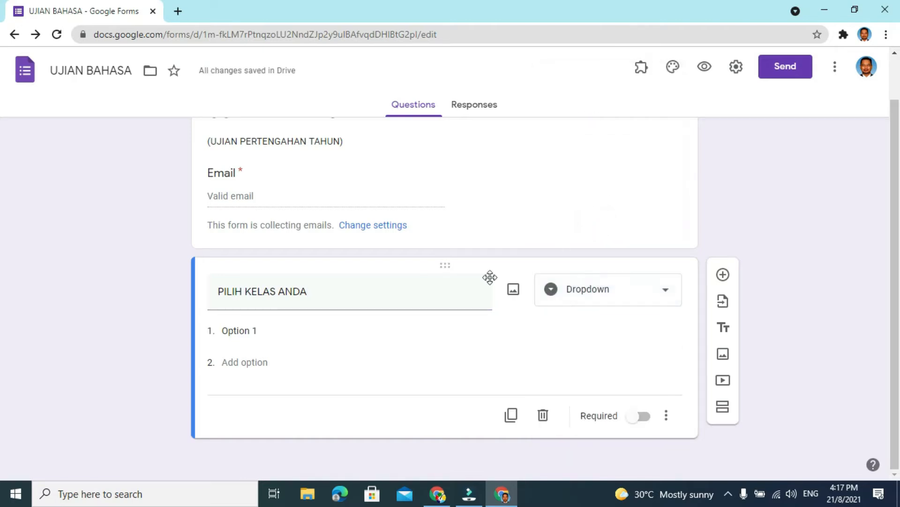
- Add the options 5 ANNGERIK, 5 KENANGA and 5 MAWAR to the class question and make it required
click(258, 331)
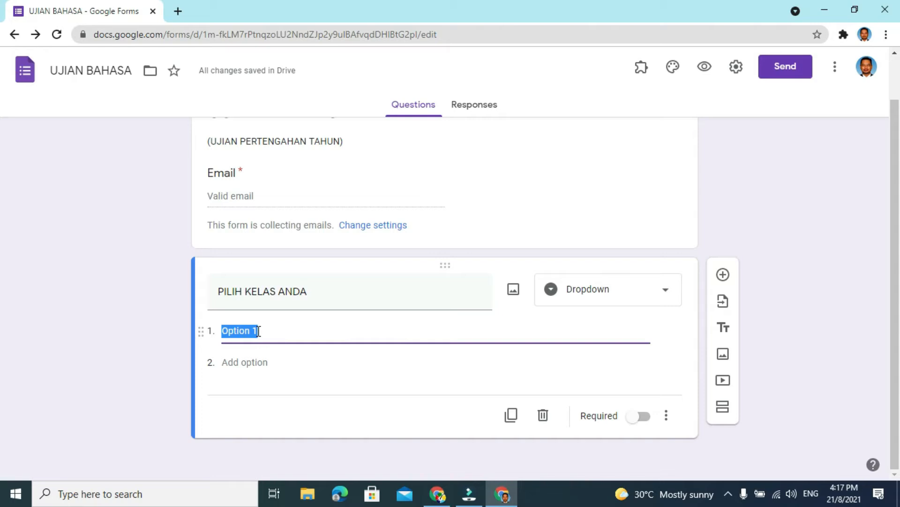
text(5)
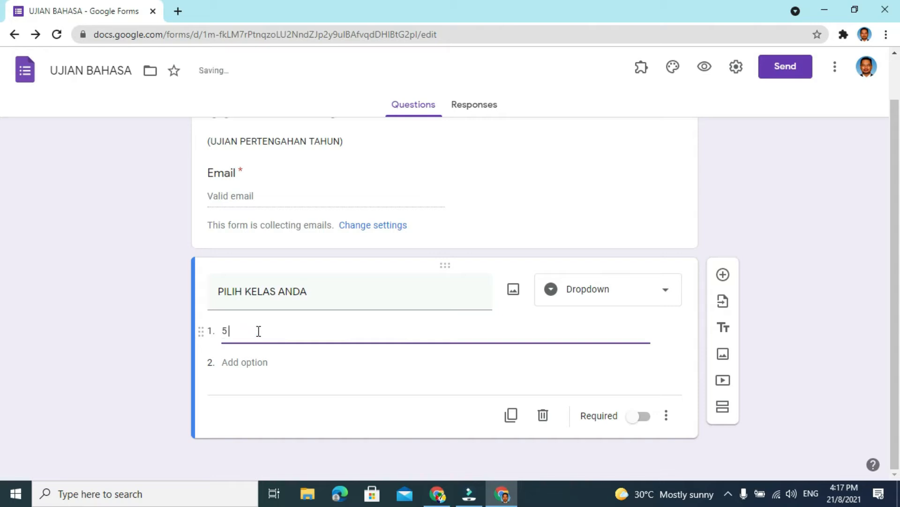
text( ANNGERIK)
click(246, 362)
text(5 KENANGA)
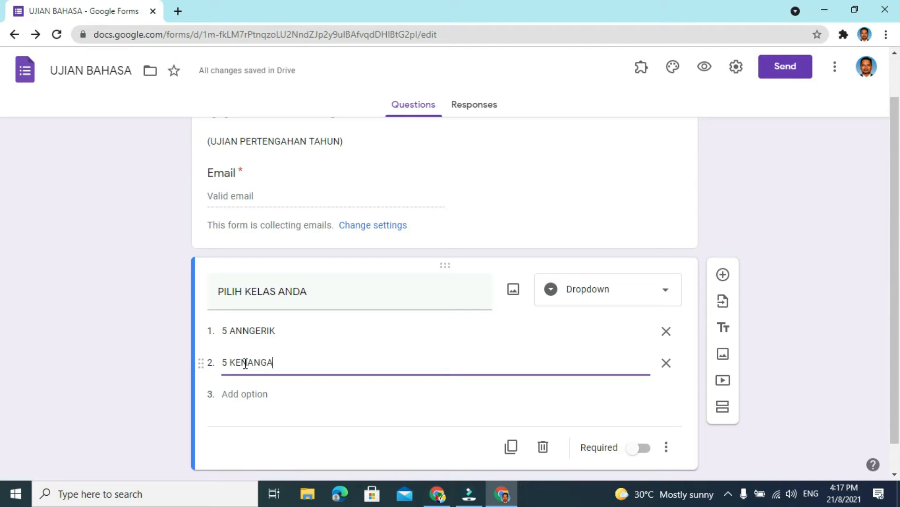
click(234, 393)
text(5)
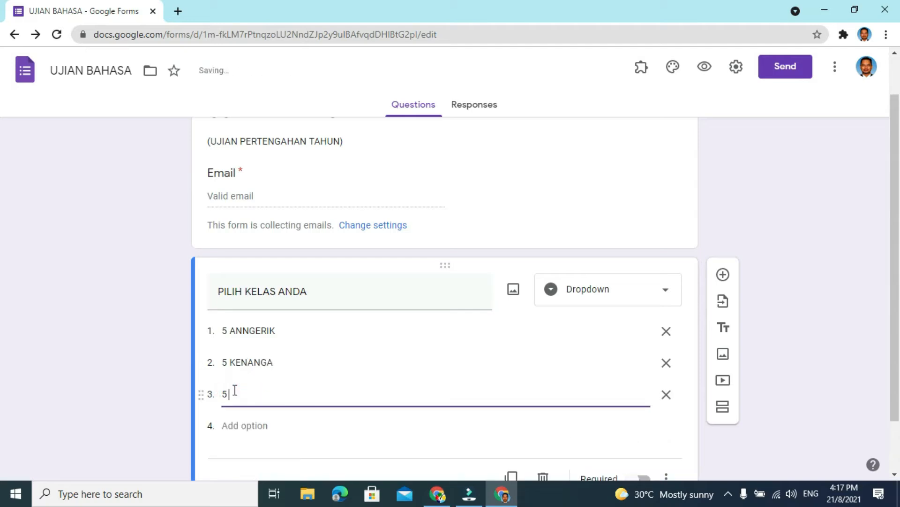
text( MAWAR)
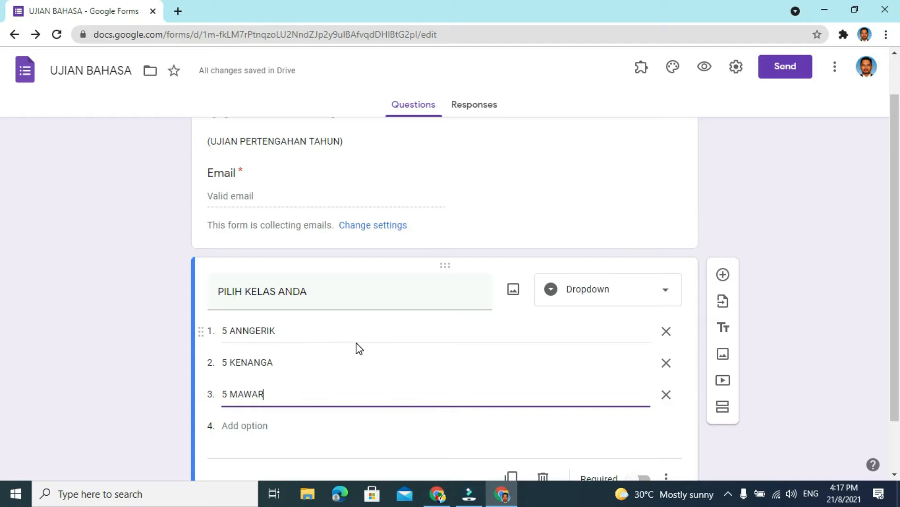
scroll(358, 348, down, 2)
click(644, 416)
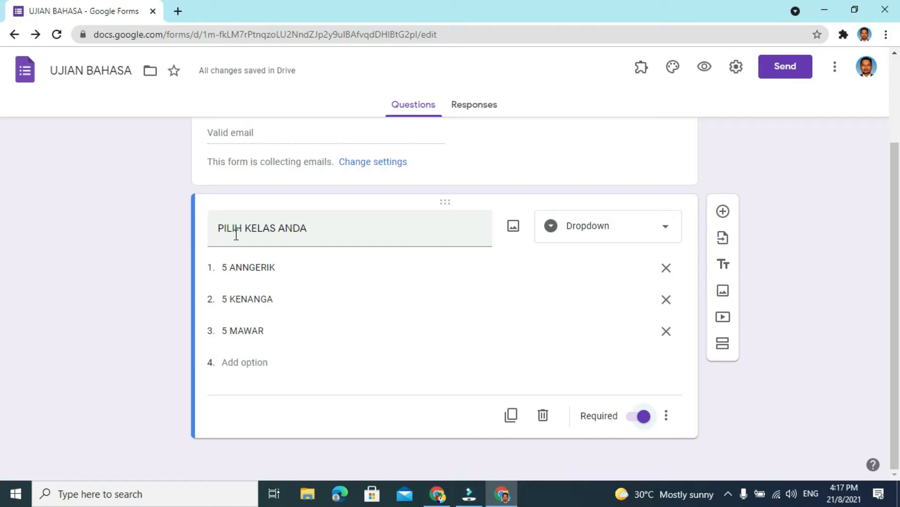
- Correct the spelling of the first option in the class question to 5 ANGGERIK
click(246, 268)
click(251, 267)
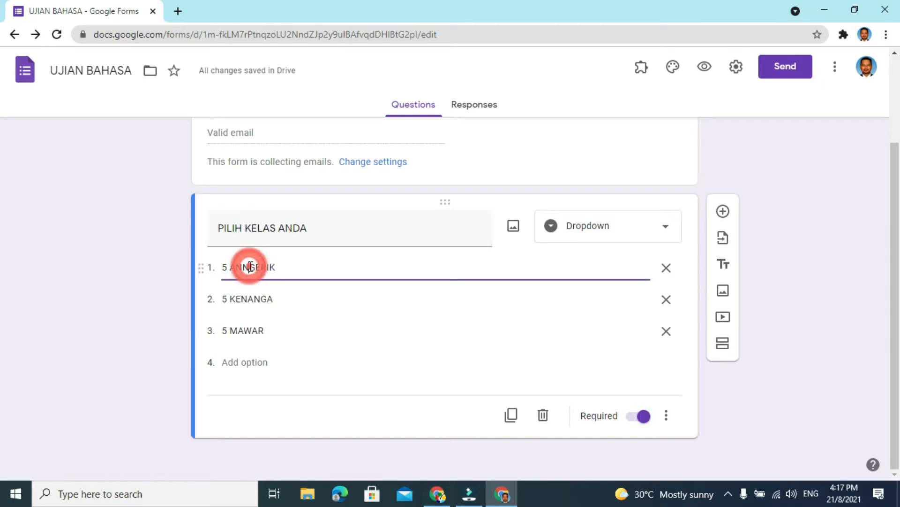
key(BackSpace)
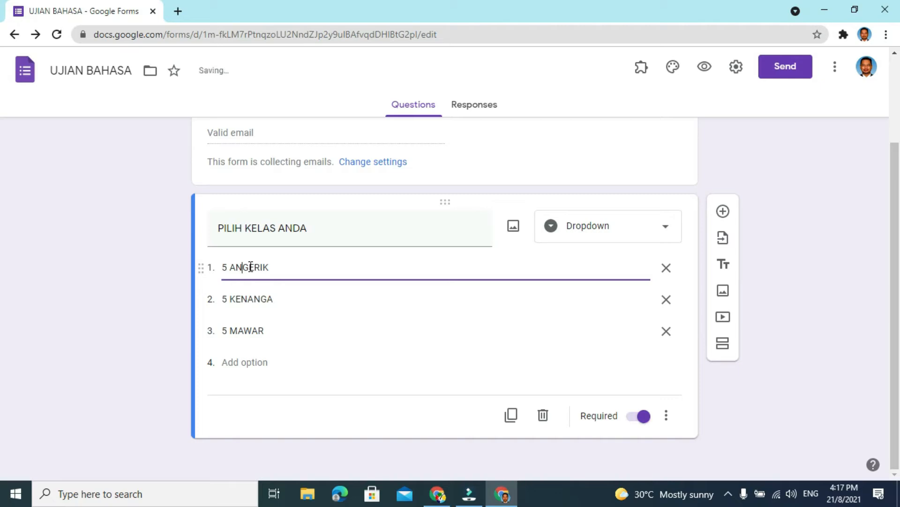
text(G)
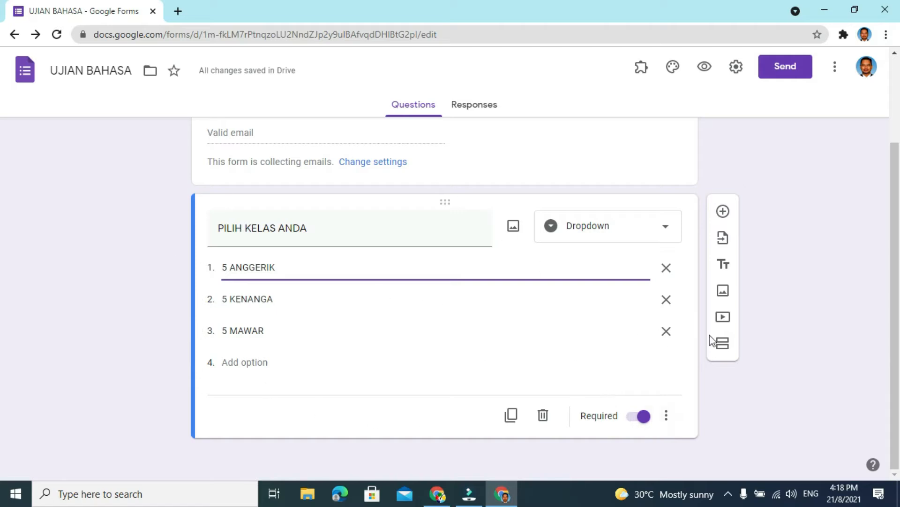
- Add a new section to the form after the PILIH KELAS ANDA question
click(722, 352)
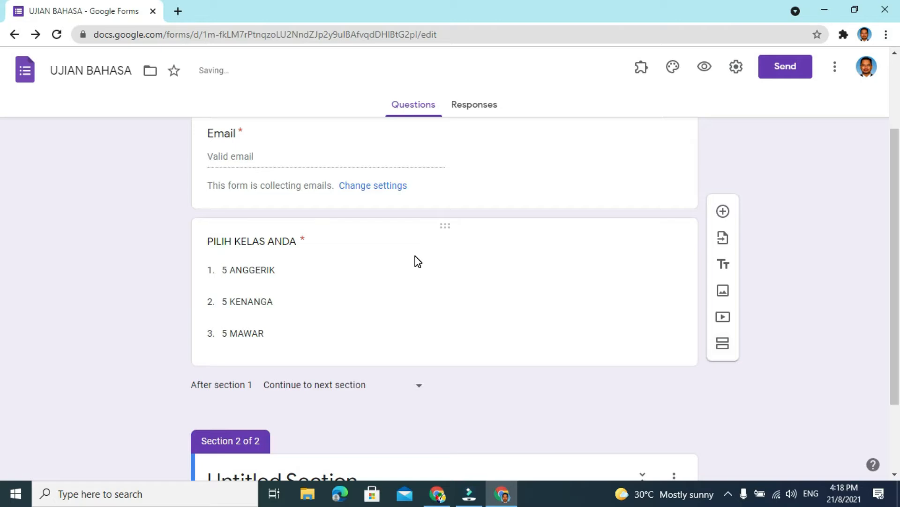
scroll(417, 261, up, 2)
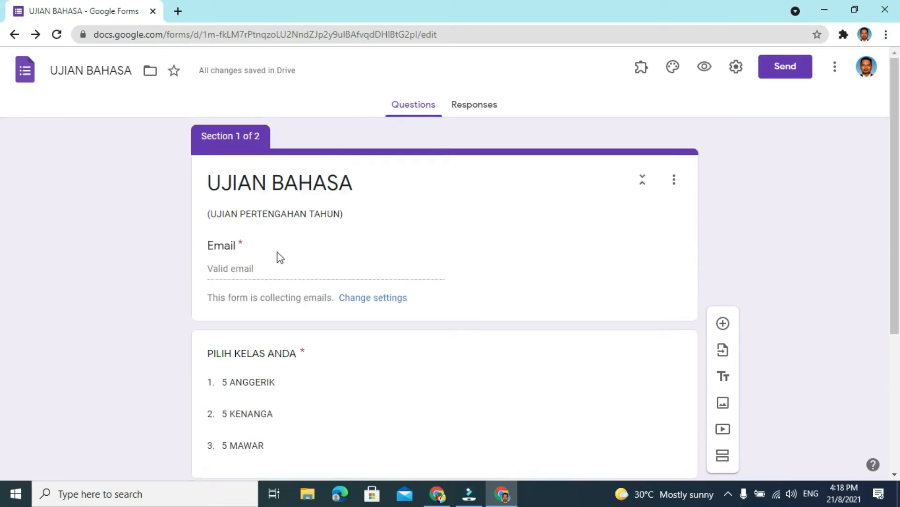
scroll(360, 257, down, 1)
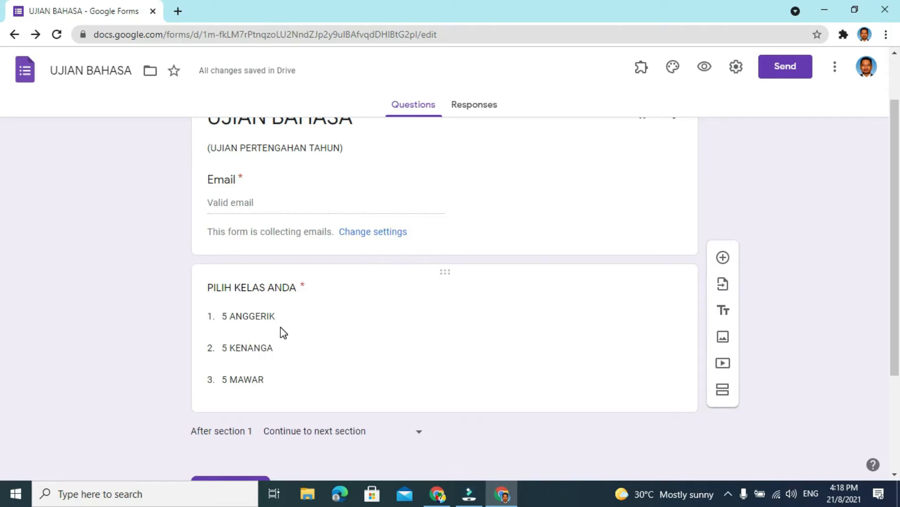
scroll(281, 328, down, 2)
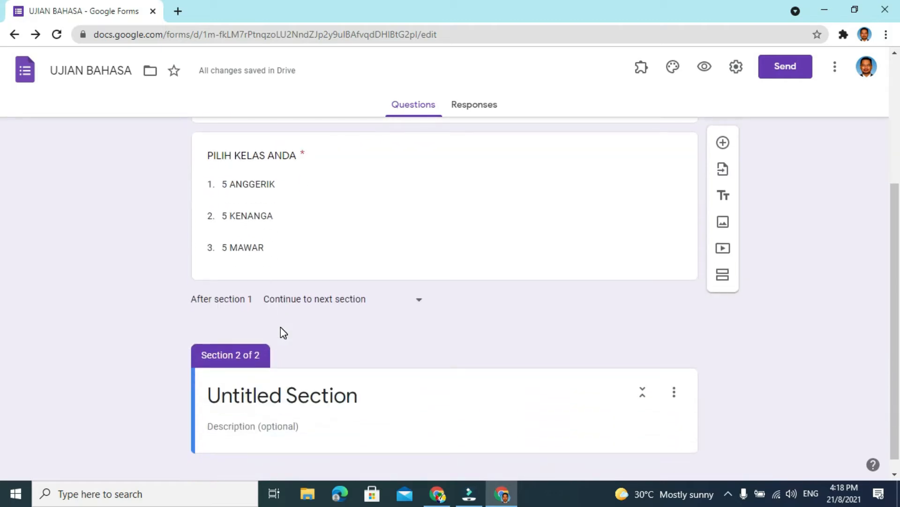
scroll(281, 331, down, 1)
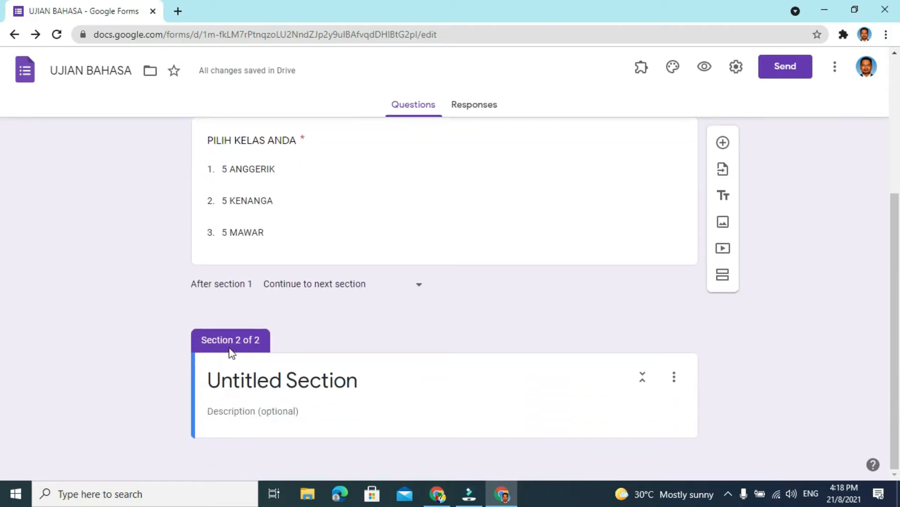
- Add a blank question to section 2 and title the section 5 ANGGERIK
click(360, 383)
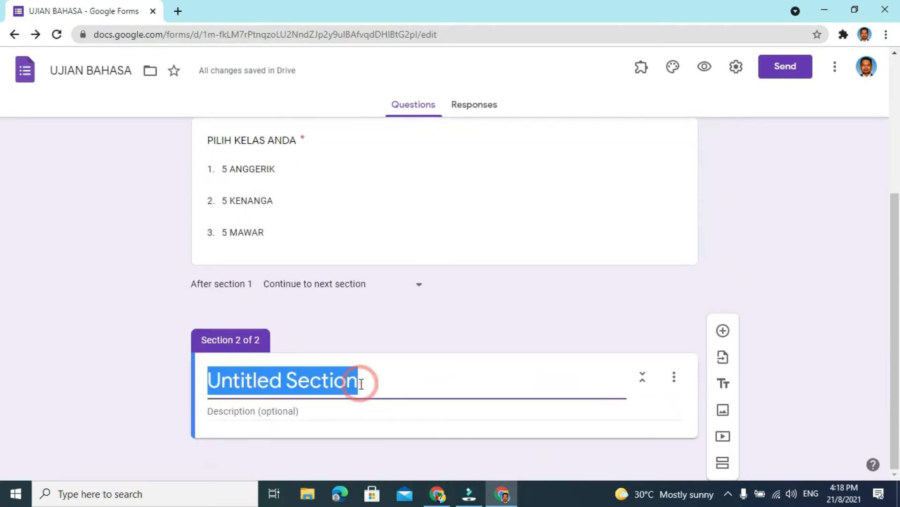
text(P)
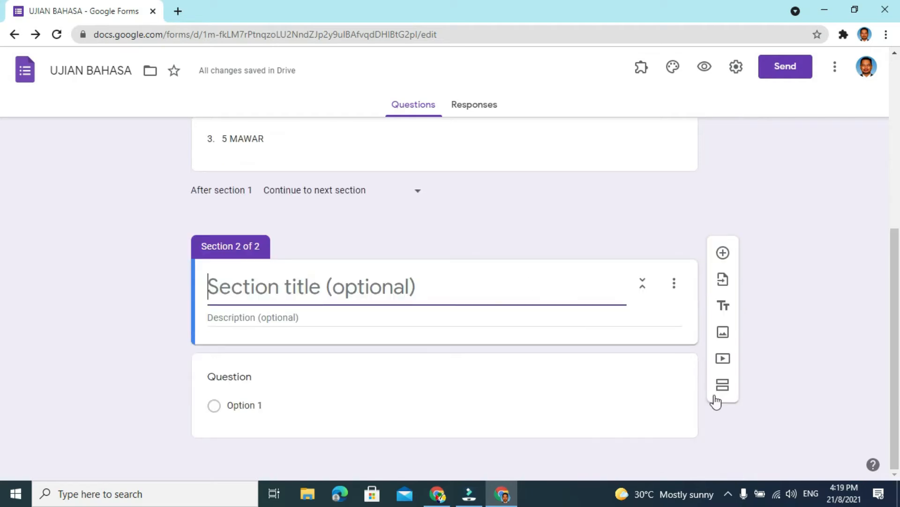
click(419, 287)
scroll(290, 252, up, 3)
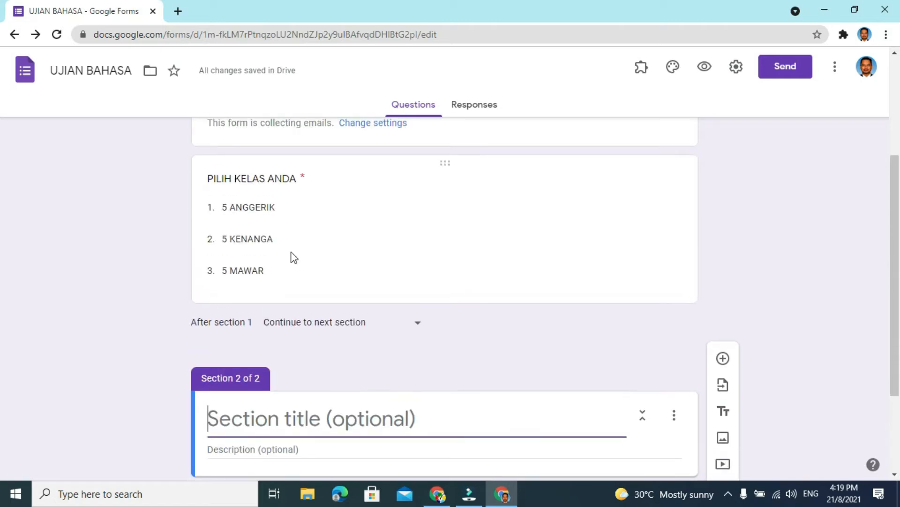
text(5)
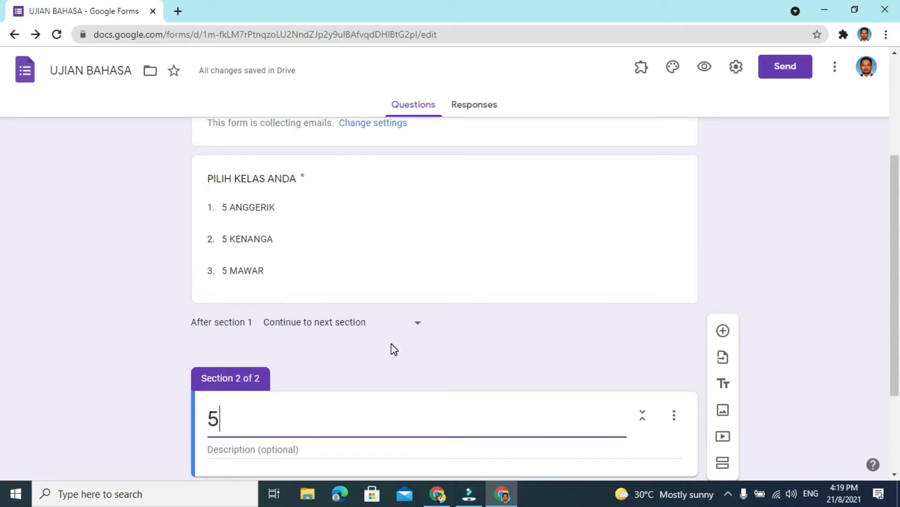
text( A)
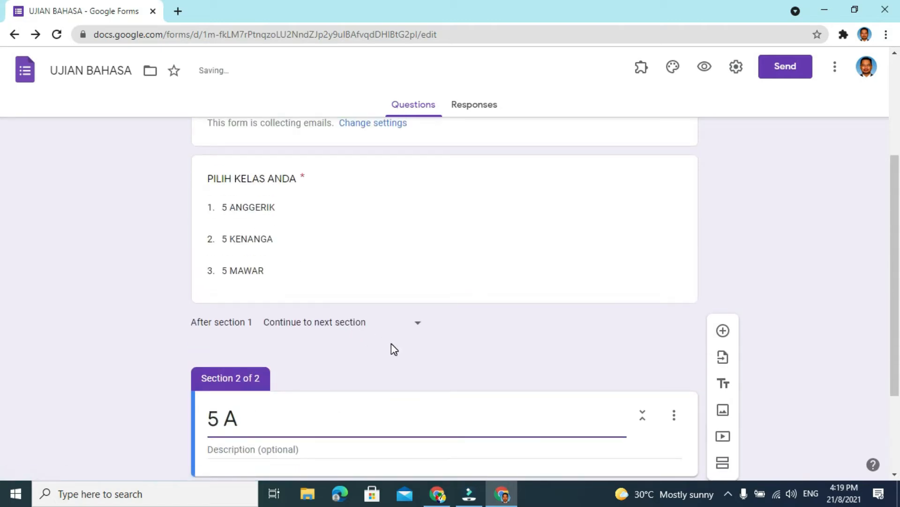
text(NGGERIK)
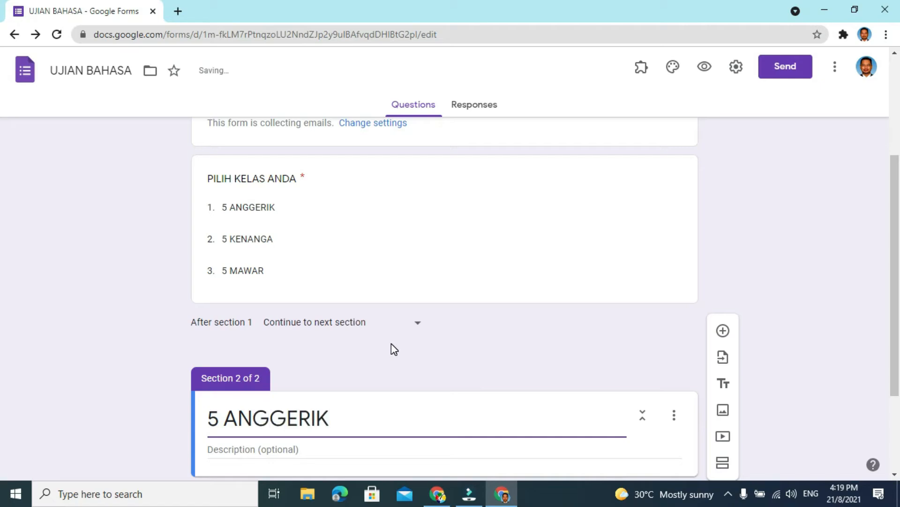
- Enter (SENARAI NAMA 5 ANGGERIK) as the description of the 5 ANGGERIK section
scroll(392, 343, down, 3)
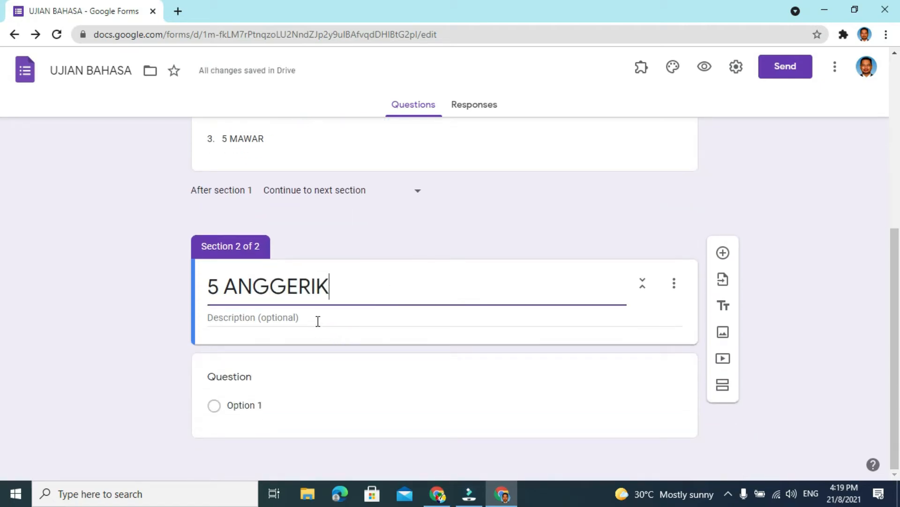
click(318, 321)
text(()
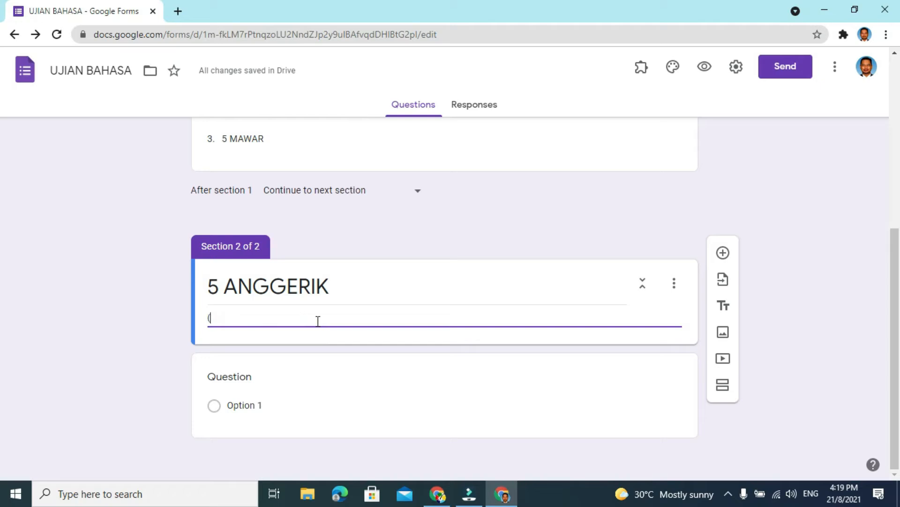
text(SENARAI NAMA 5 AN)
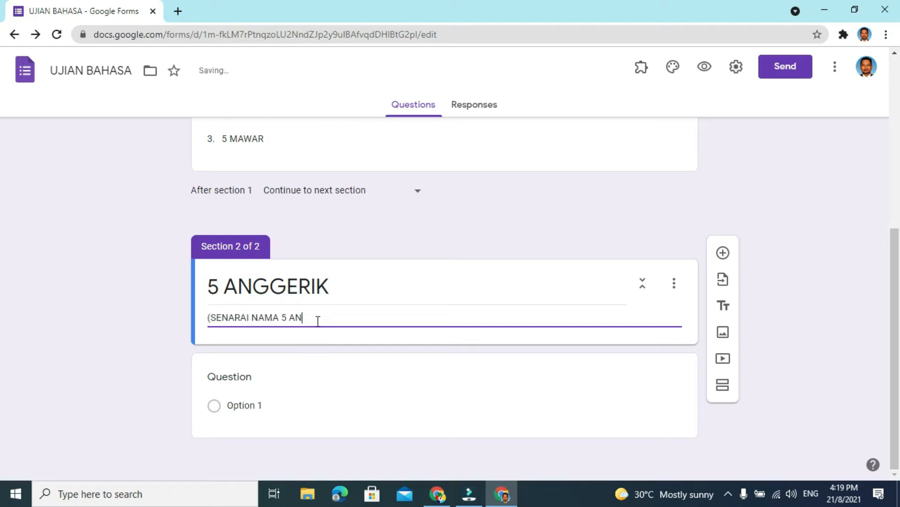
text(GGERIK))
- Set the text of the question in the 5 ANGGERIK section to KLIK NAMA ANDA
click(241, 376)
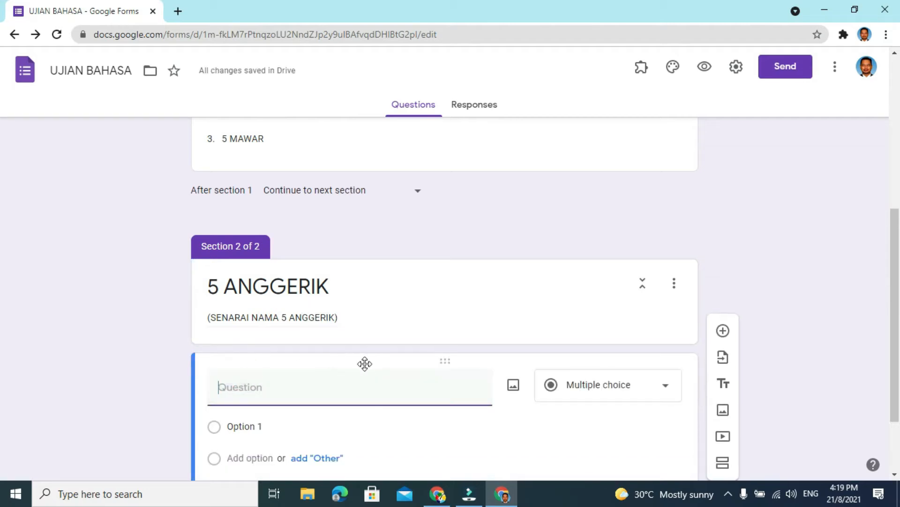
text(KLIK NAMA ANDA)
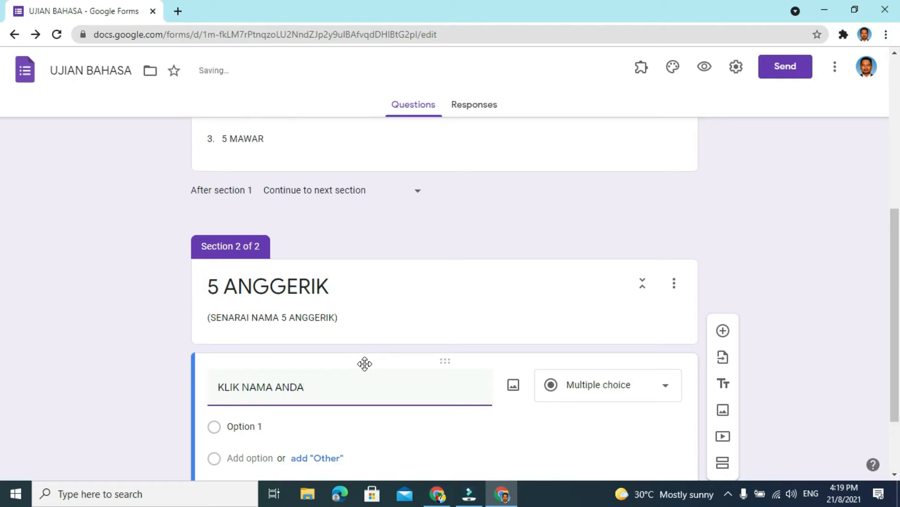
scroll(357, 366, down, 1)
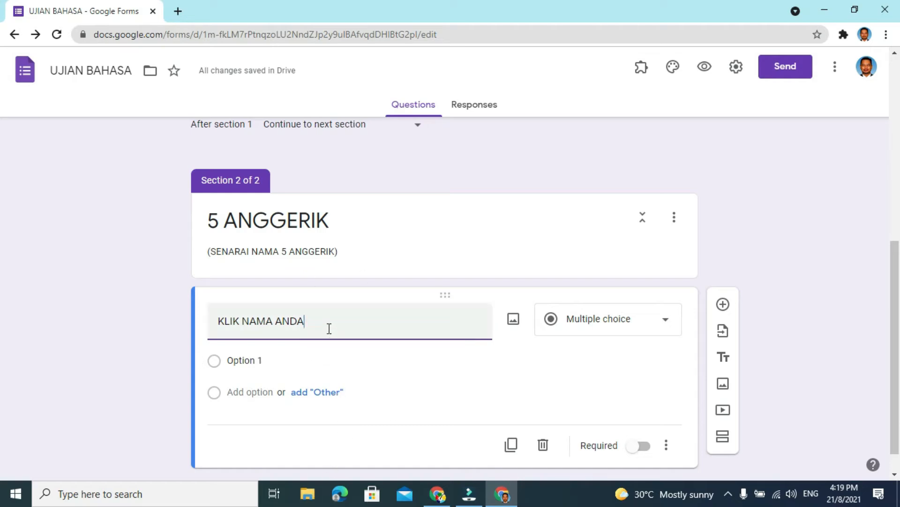
- In File Explorer, open the CONTOH NAMA workbook from the Desktop folder TUTORIAL BUAT GF DAN MENANDA
click(308, 496)
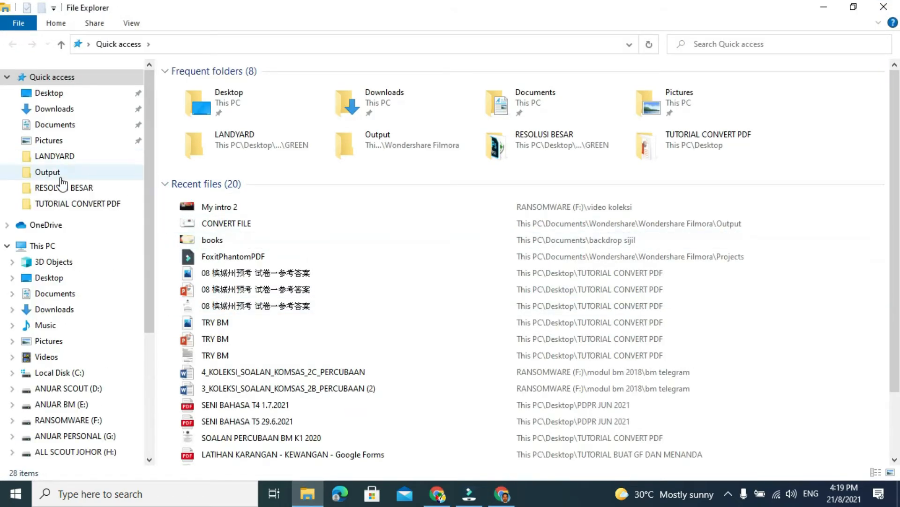
click(59, 93)
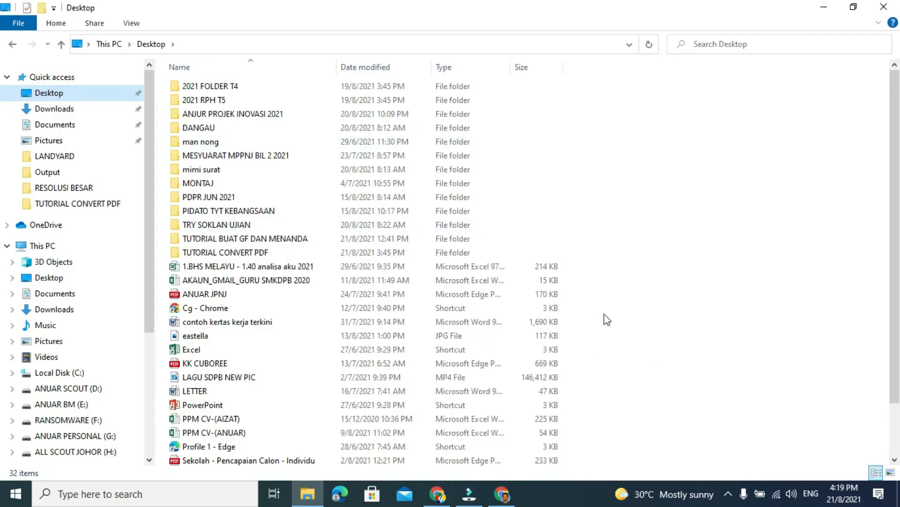
double_click(233, 239)
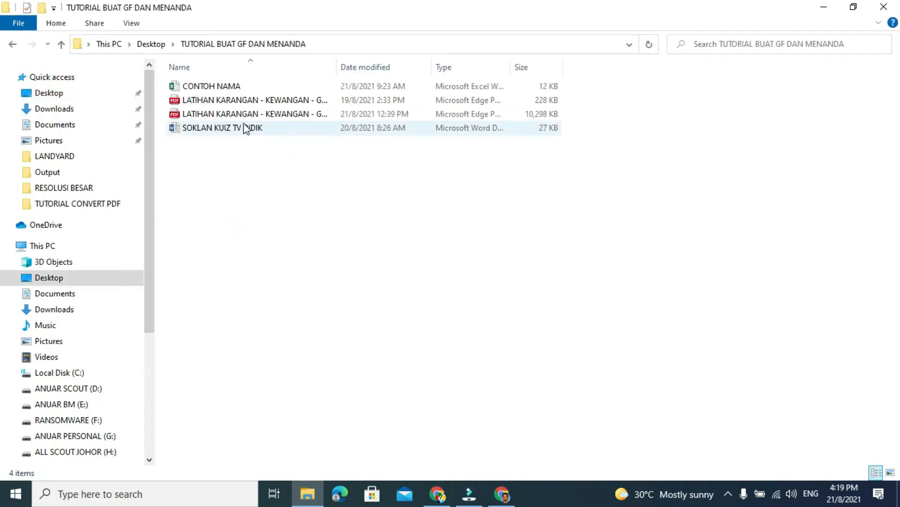
click(211, 86)
double_click(211, 87)
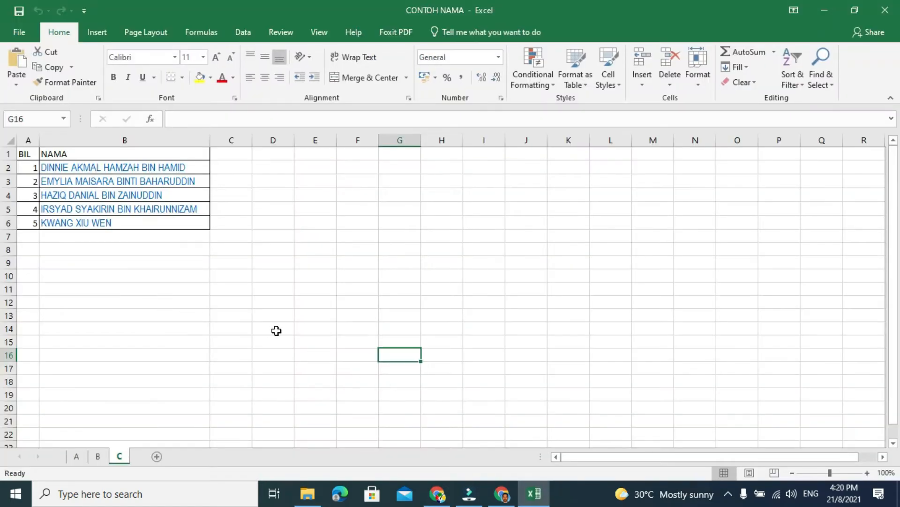
- Copy the five student names in cells B2 to B6 of sheet A
click(76, 456)
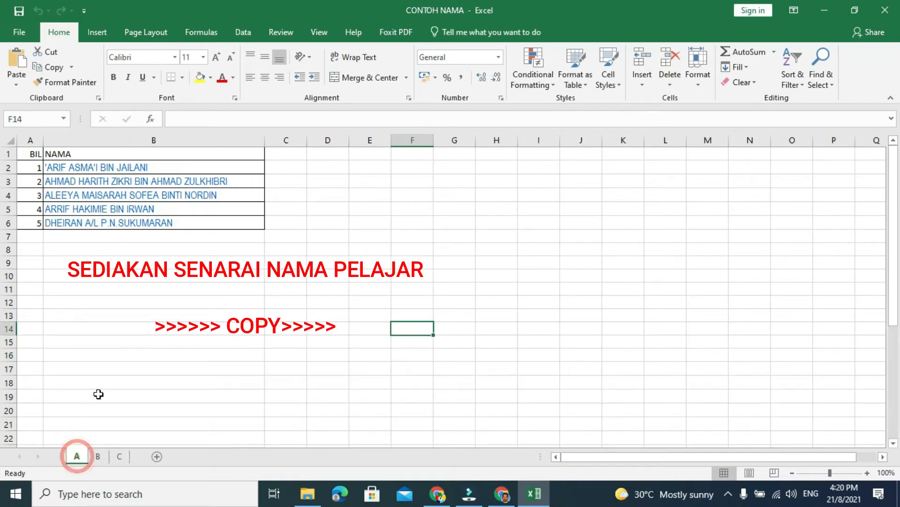
drag(95, 169, 97, 222)
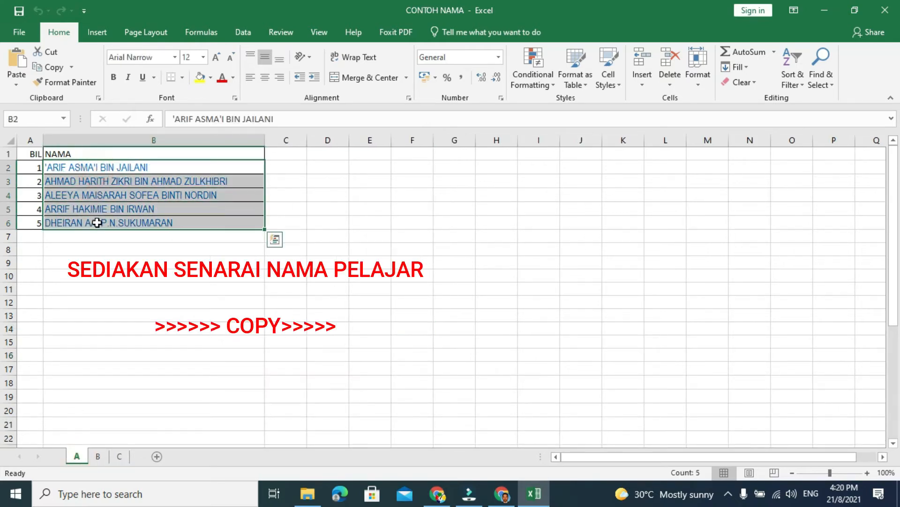
key(ctrl+c)
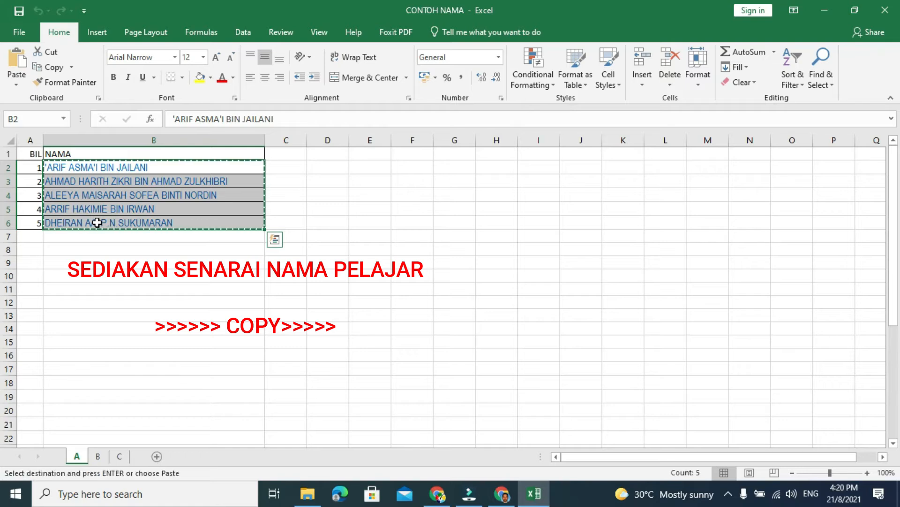
- Switch back to the Google Forms form and paste the copied student names as options of the KLIK NAMA ANDA question
click(501, 501)
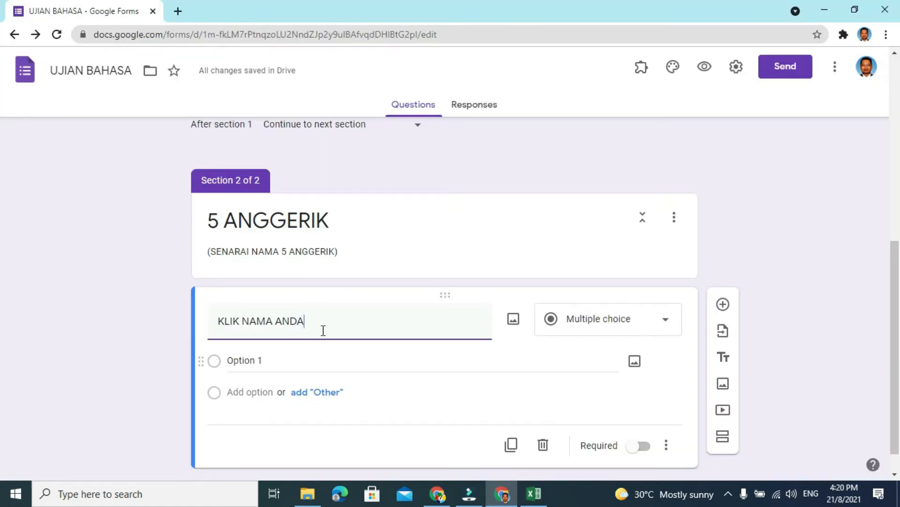
click(232, 359)
key(ctrl+v)
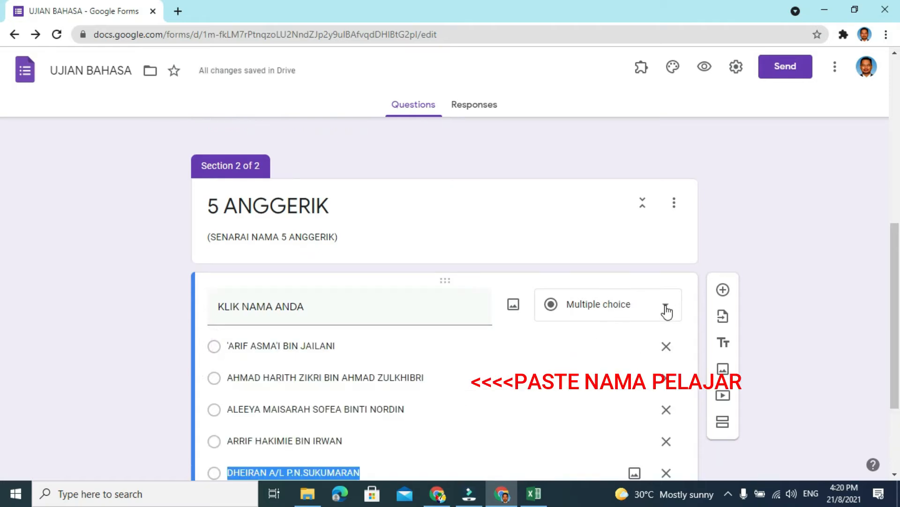
- Change the KLIK NAMA ANDA question's type to Dropdown and make it required
scroll(518, 369, down, 1)
scroll(515, 363, down, 2)
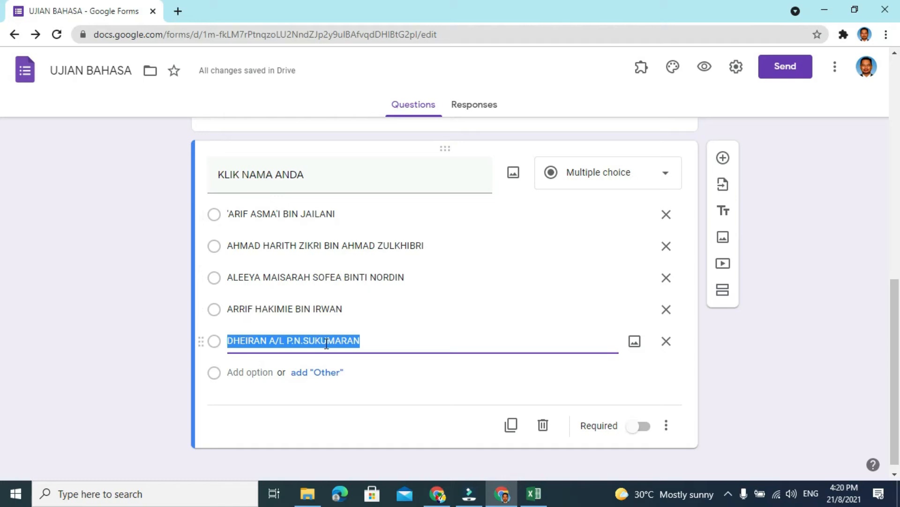
click(666, 180)
click(583, 223)
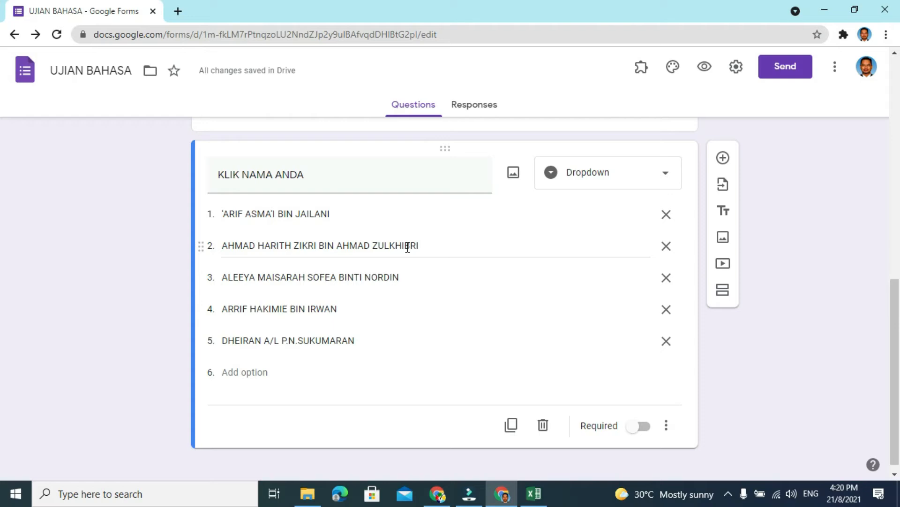
click(649, 432)
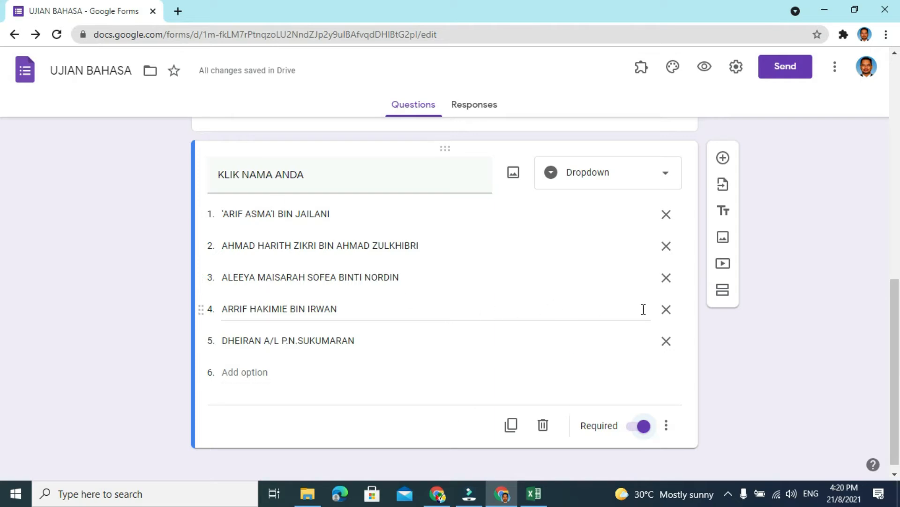
- Add a new section after the 5 ANGGERIK section and title it 5 KENANGA
click(724, 292)
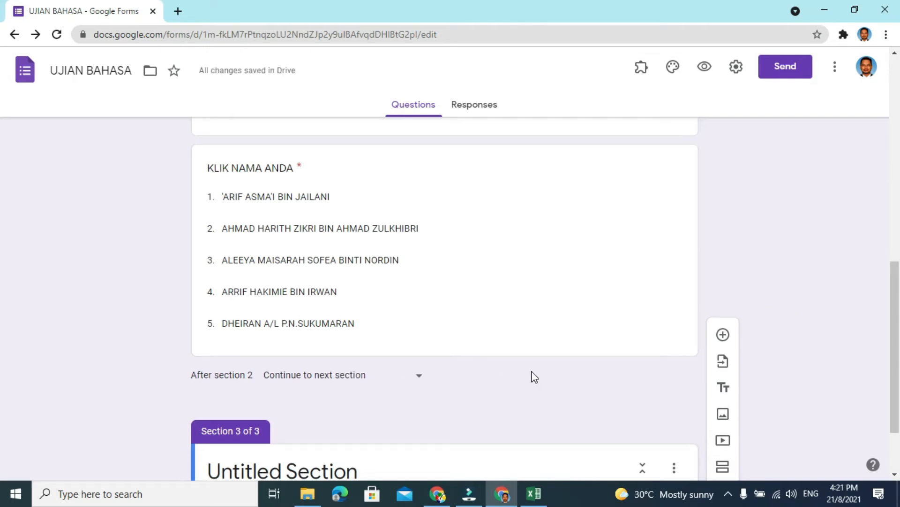
scroll(534, 377, up, 6)
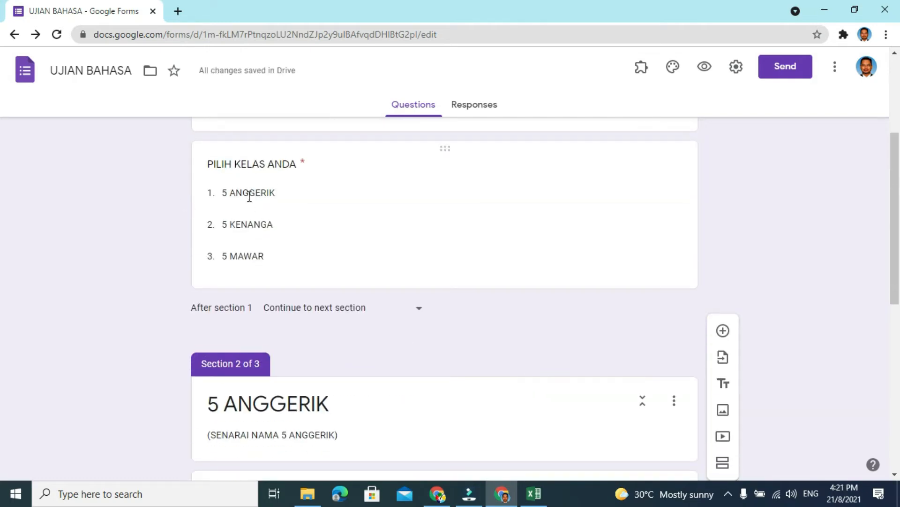
scroll(246, 231, down, 9)
click(335, 362)
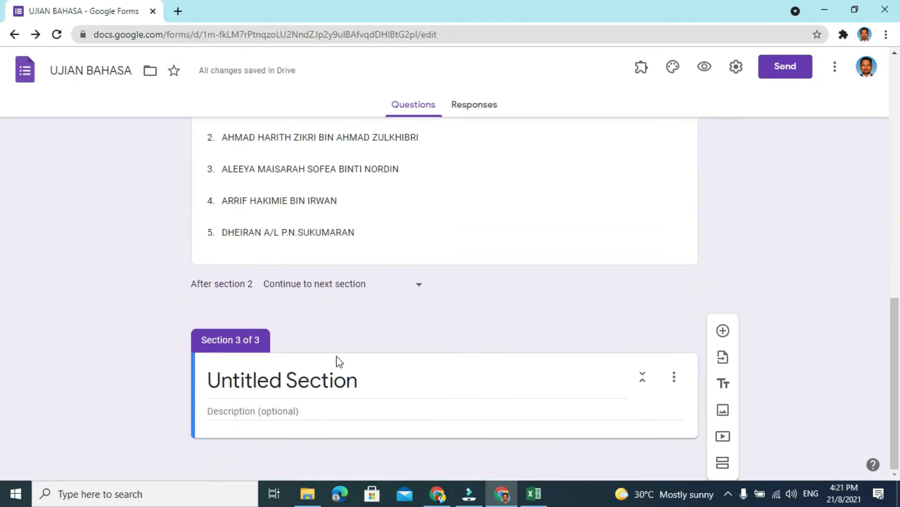
click(365, 391)
text(5 )
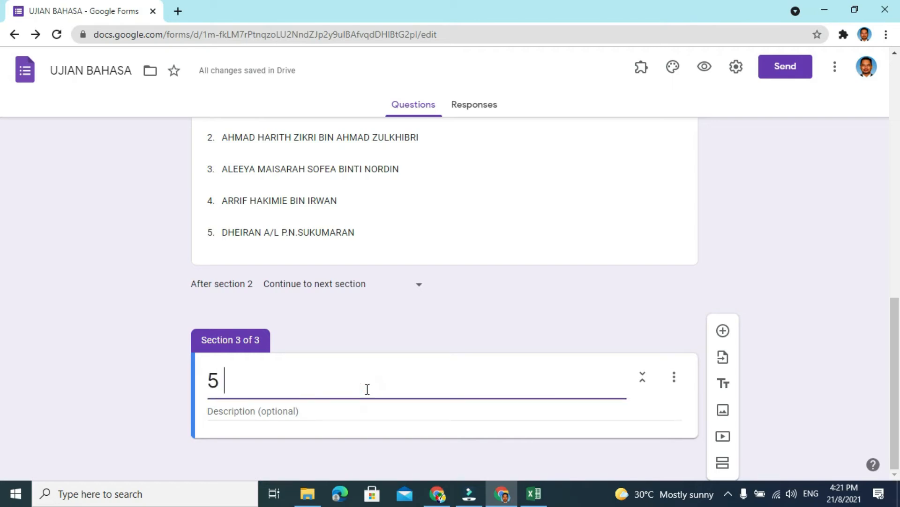
text(KENANGA)
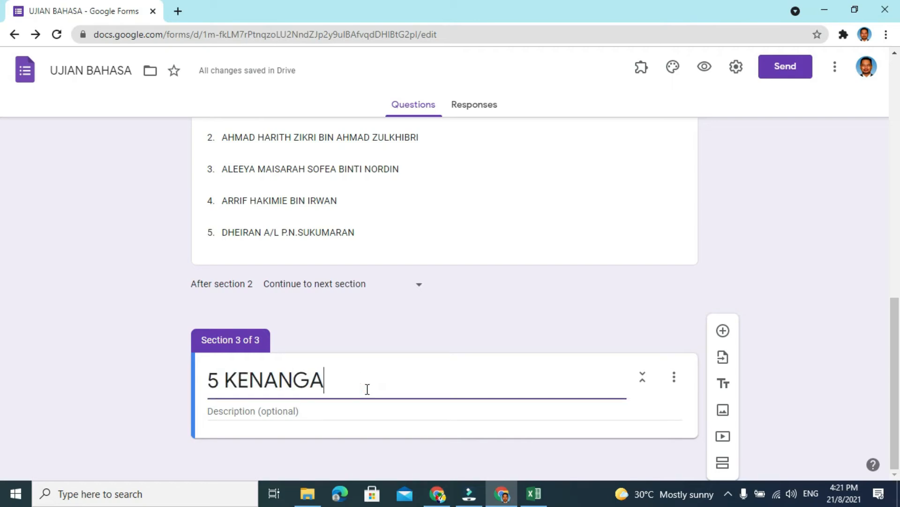
- Enter (SENARAI NAMA 5 KENANGA) as the description of the 5 KENANGA section
click(306, 411)
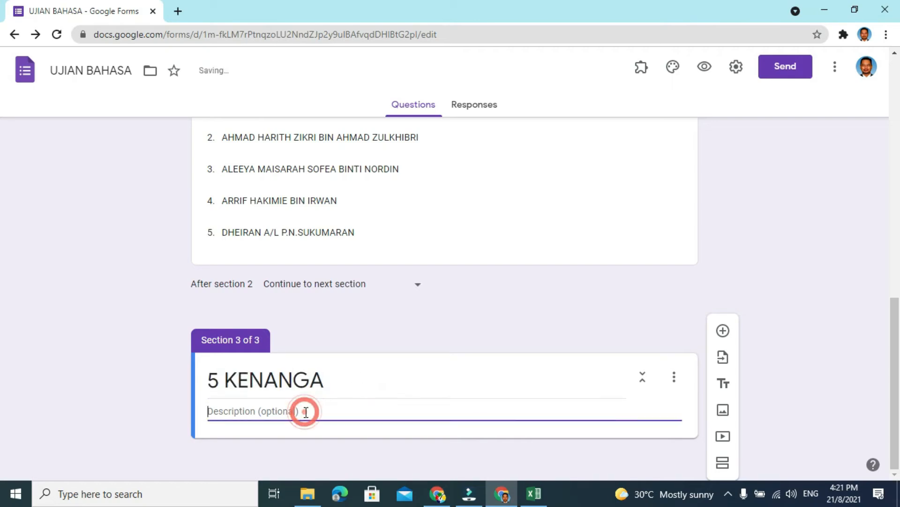
text((SENARAI)
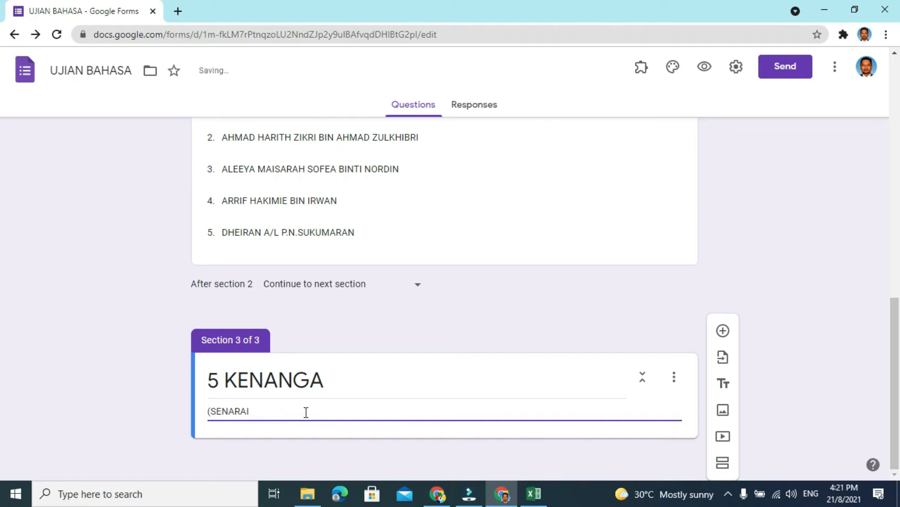
scroll(306, 411, up, 4)
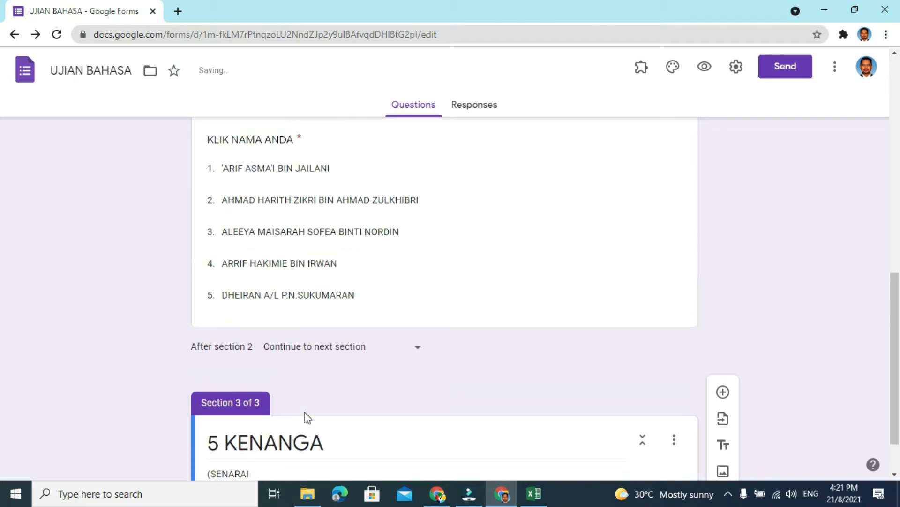
scroll(305, 411, down, 4)
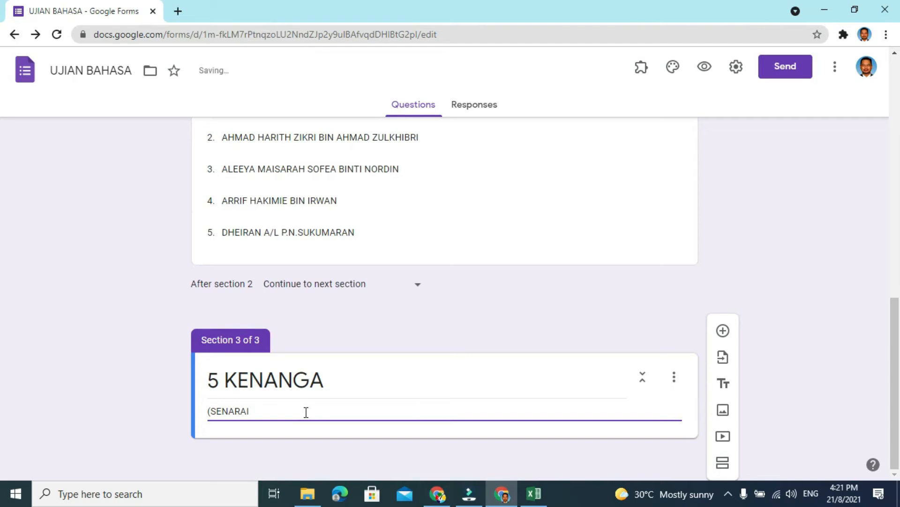
text(NANGA))
- Add a question to the 5 KENANGA section and title it KLIK NAMA ANDA
click(723, 330)
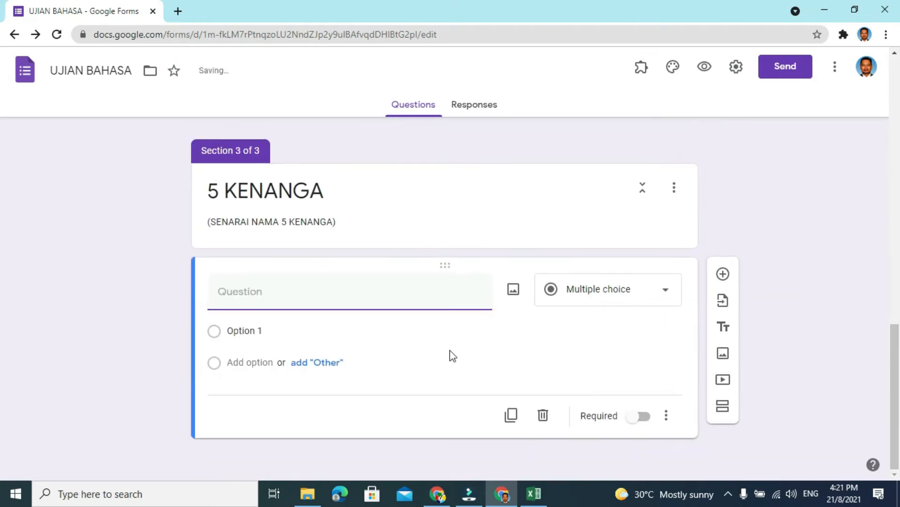
click(268, 293)
text(KLIK NAMA ANDA)
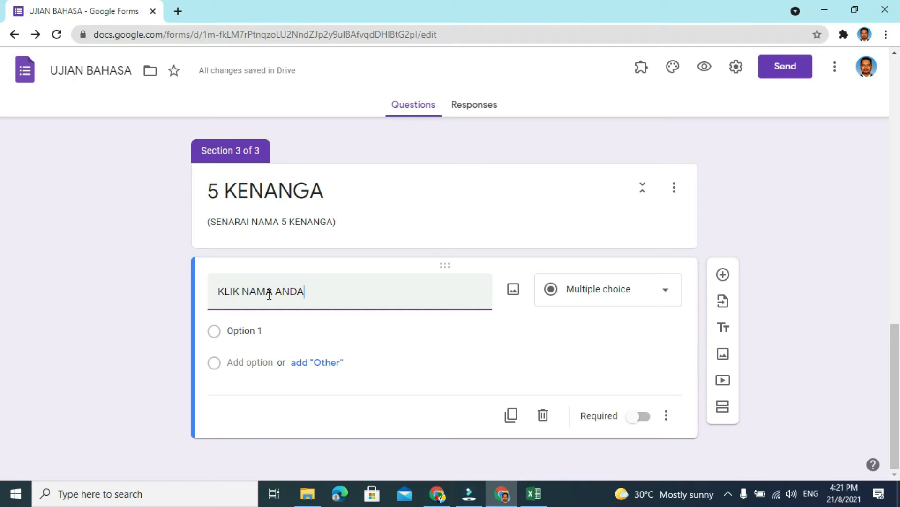
scroll(268, 294, up, 8)
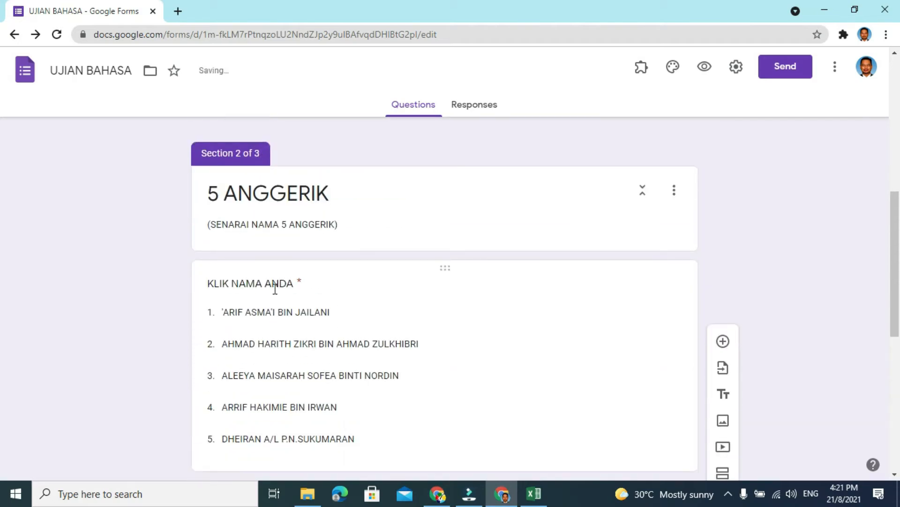
scroll(302, 298, down, 8)
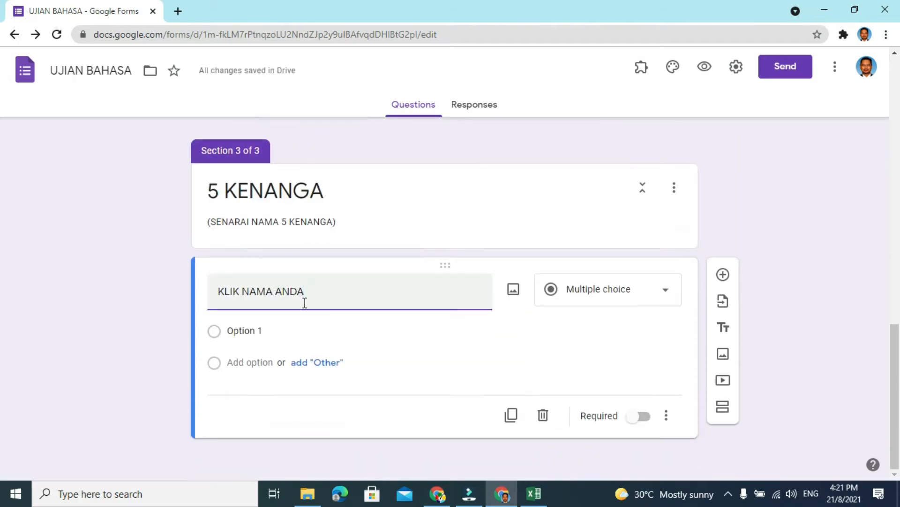
- Switch to the CONTOH NAMA workbook in Excel and copy the five student names in cells B2 to B6 of sheet B
click(265, 330)
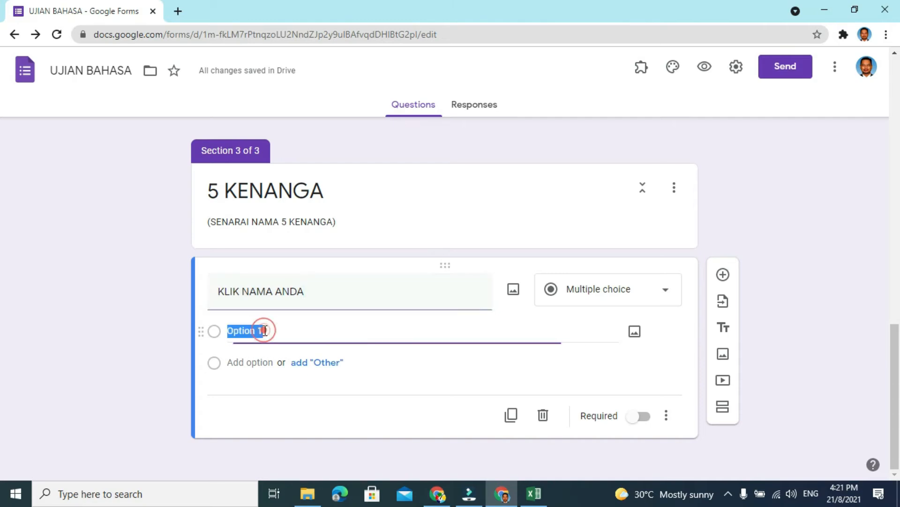
click(537, 494)
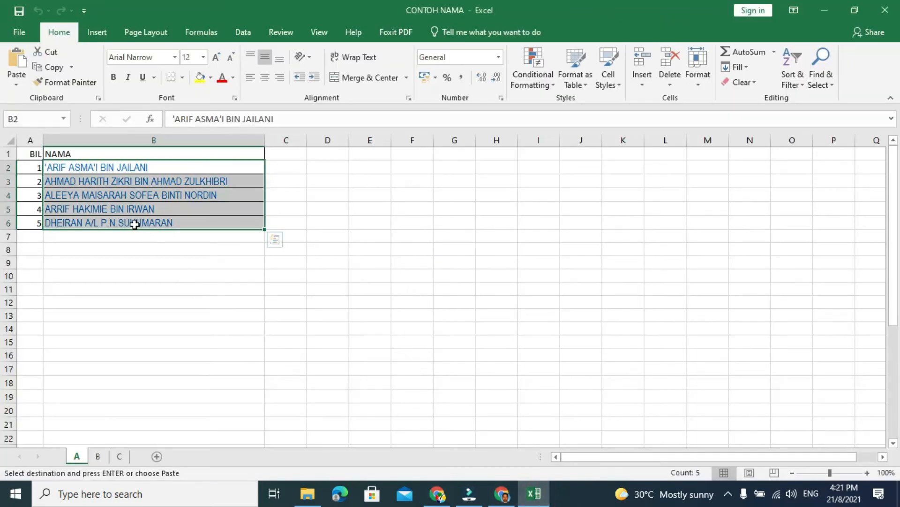
click(99, 456)
drag(136, 167, 133, 224)
key(ctrl+c)
- Return to the Google Forms form and paste the copied names as options of the 5 KENANGA section's KLIK NAMA ANDA question
mouse_move(506, 498)
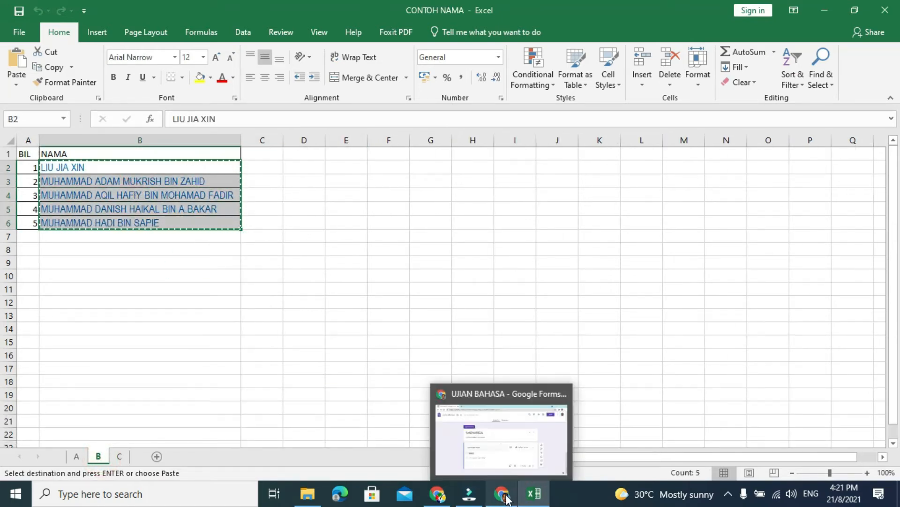
click(502, 436)
click(249, 331)
key(ctrl+v)
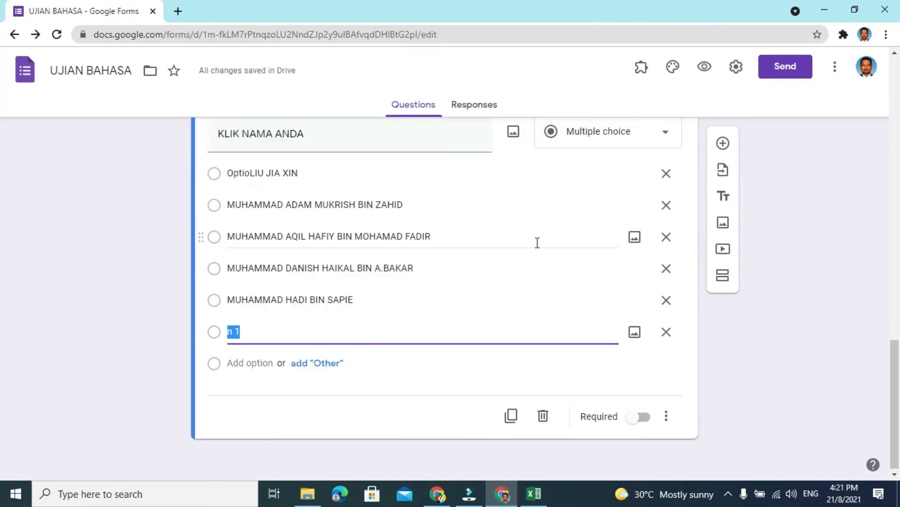
- Change the type of the KLIK NAMA ANDA question in the 5 KENANGA section to Dropdown
scroll(537, 242, up, 1)
click(665, 198)
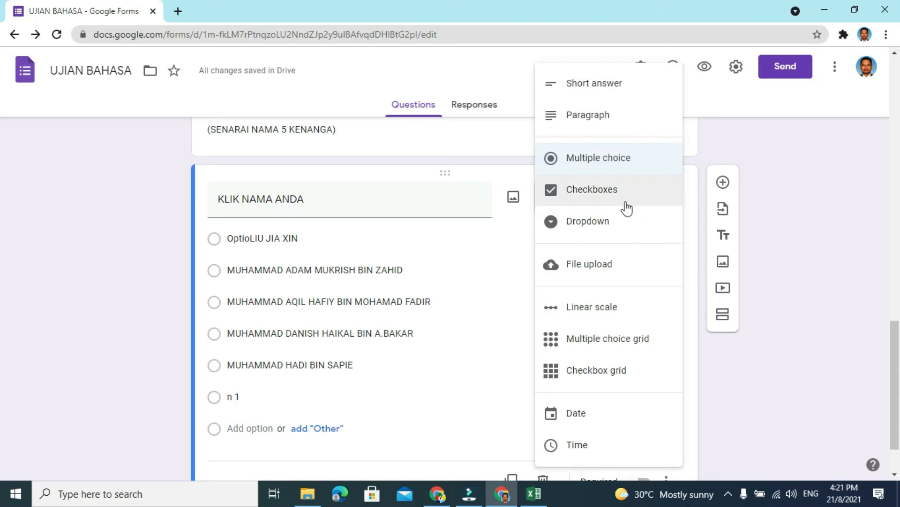
click(572, 222)
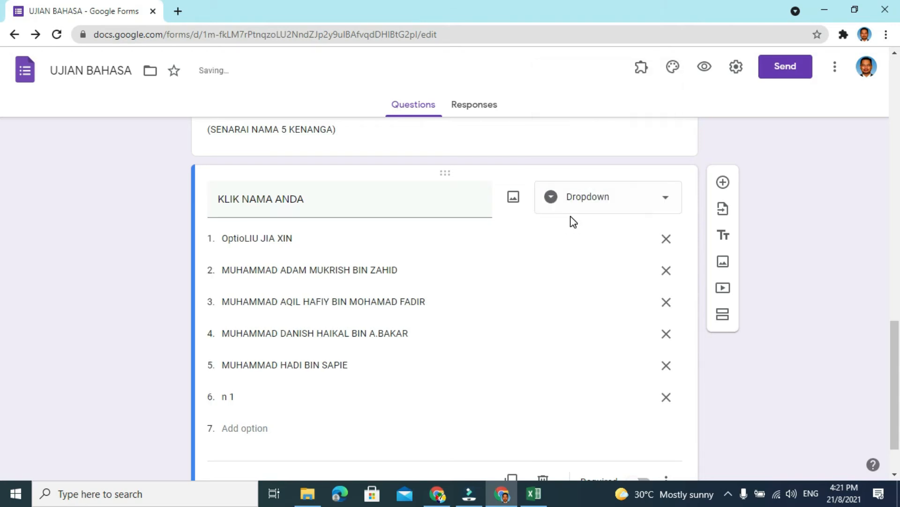
- Remove the stray text "Optio" from the first name option and delete the leftover "n 1" option
click(265, 238)
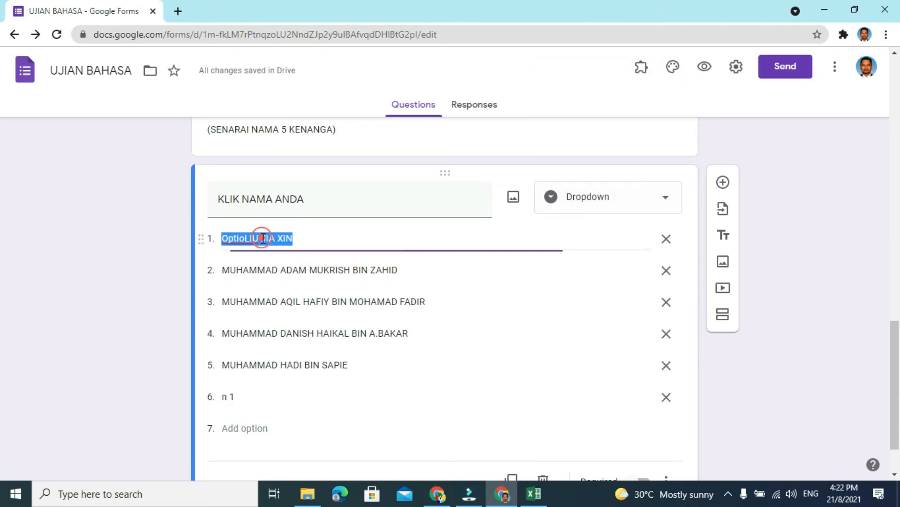
click(258, 239)
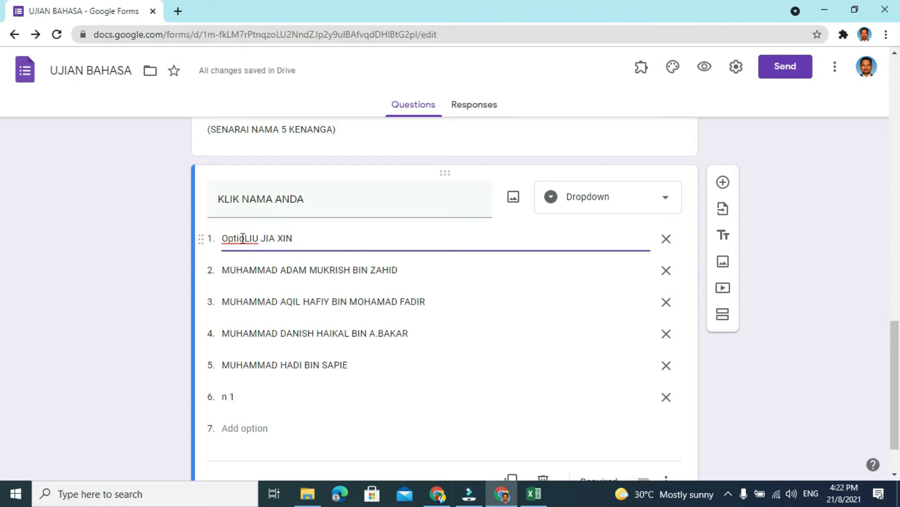
key(BackSpace)
key(BackSpace)
key(BackSpace)
key(BackSpace)
key(BackSpace)
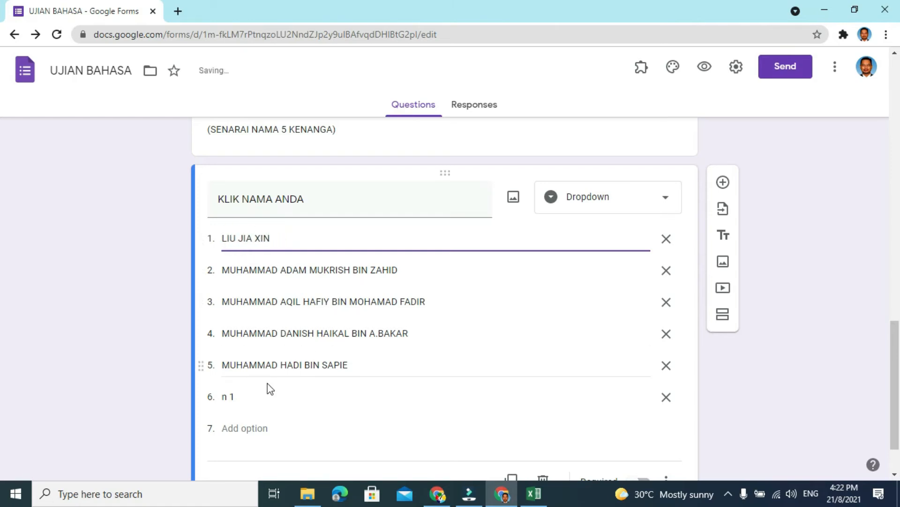
click(666, 401)
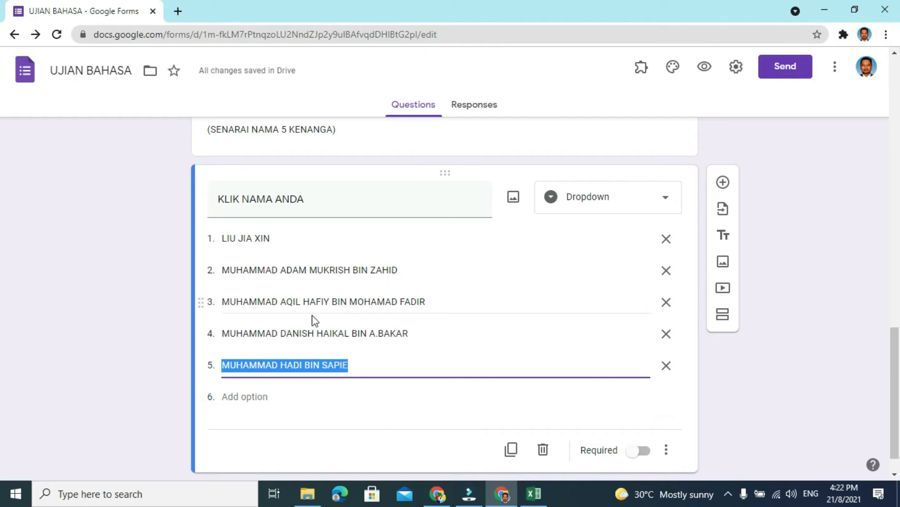
- Make the KLIK NAMA ANDA question in the 5 KENANGA section required
click(642, 450)
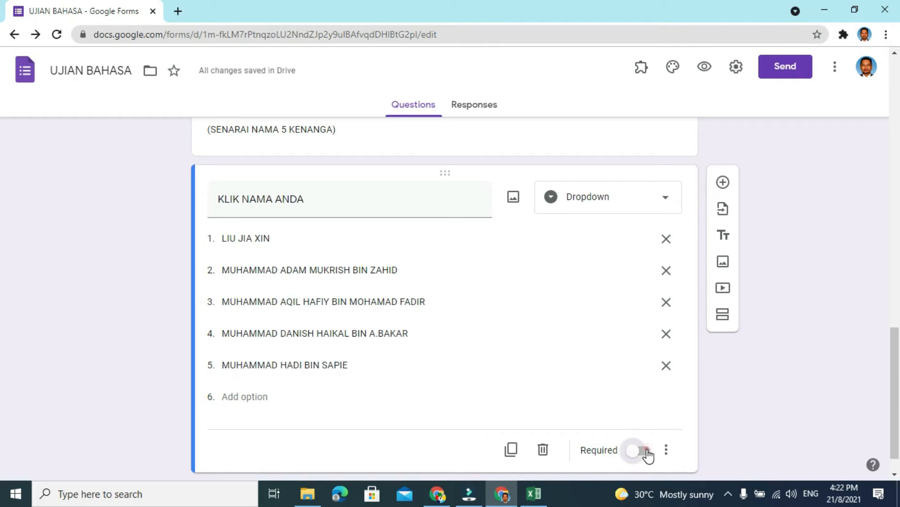
scroll(407, 314, down, 1)
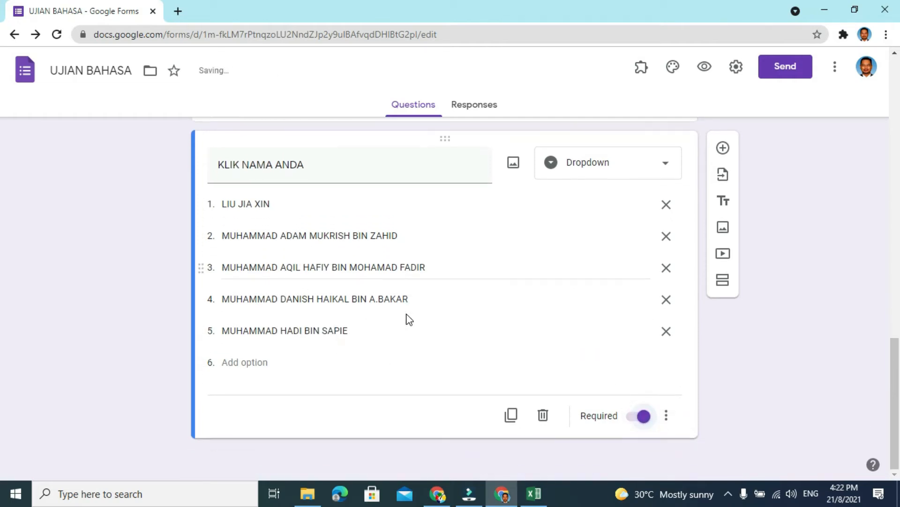
scroll(408, 315, up, 5)
scroll(407, 314, down, 2)
scroll(407, 314, down, 5)
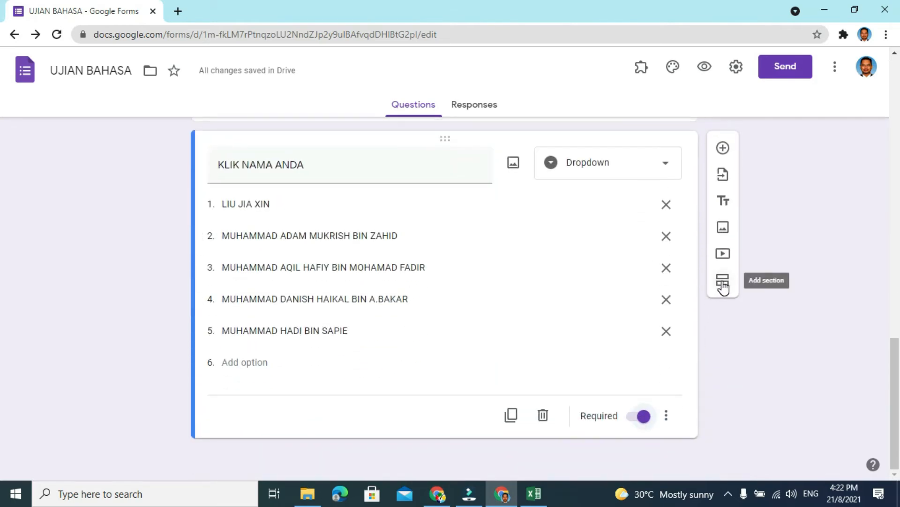
- Add a new section after the 5 KENANGA section and title it 5 MAWAR
click(721, 283)
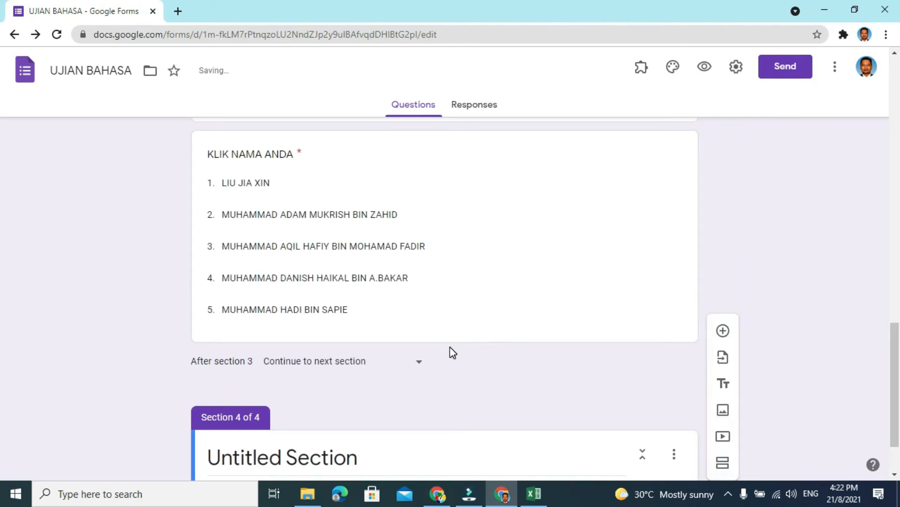
scroll(449, 349, up, 15)
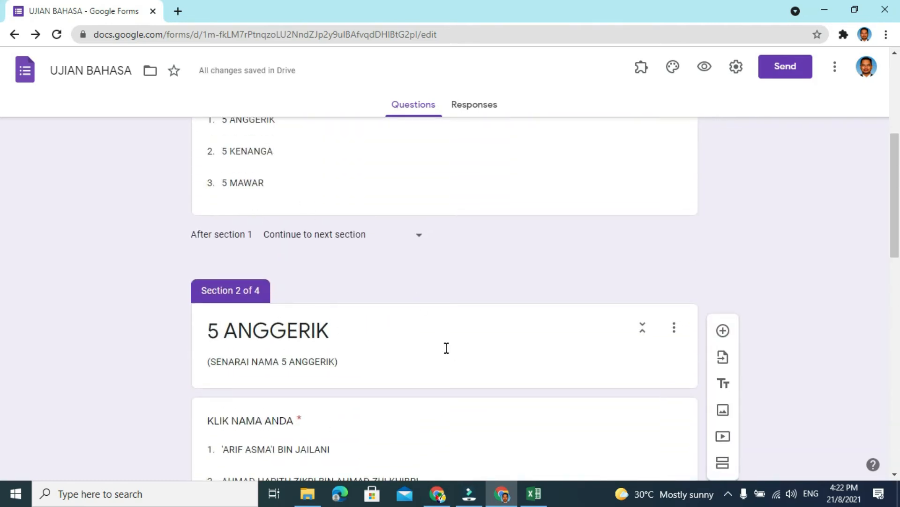
scroll(447, 351, down, 15)
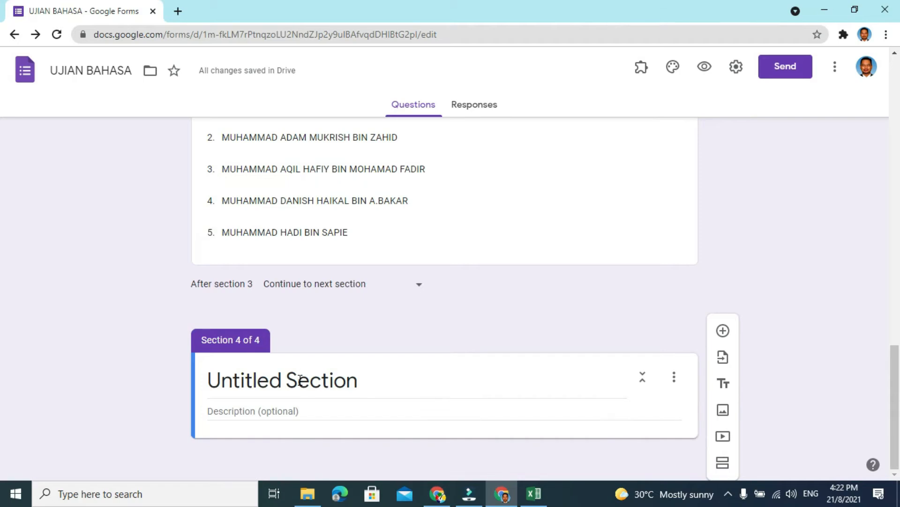
click(300, 380)
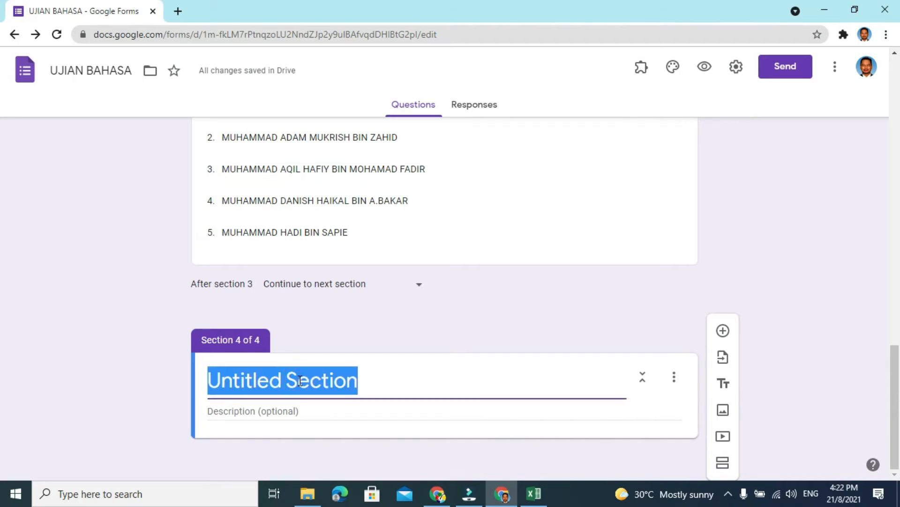
scroll(300, 380, up, 5)
scroll(300, 380, down, 5)
text(5 MAWAR)
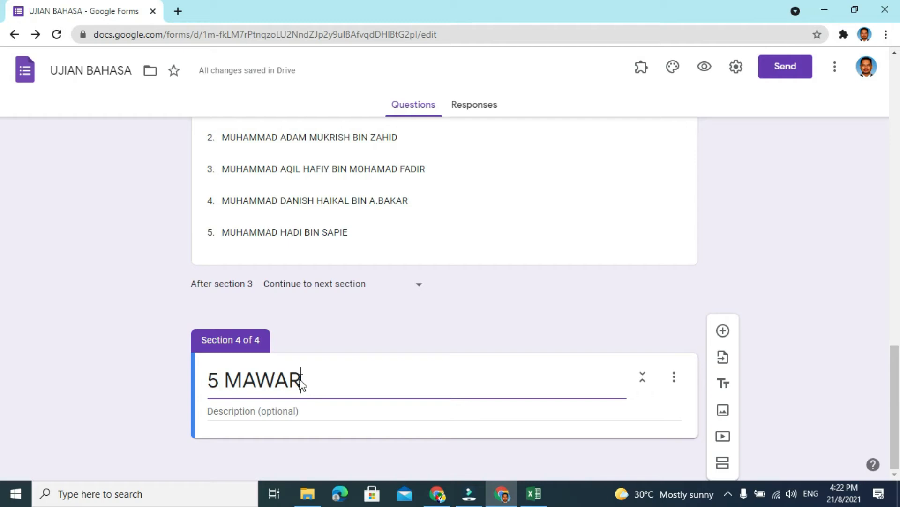
- Enter (SENARAI NAMA 5 MAWAR) as the description of the 5 MAWAR section and add a question to that section
click(229, 407)
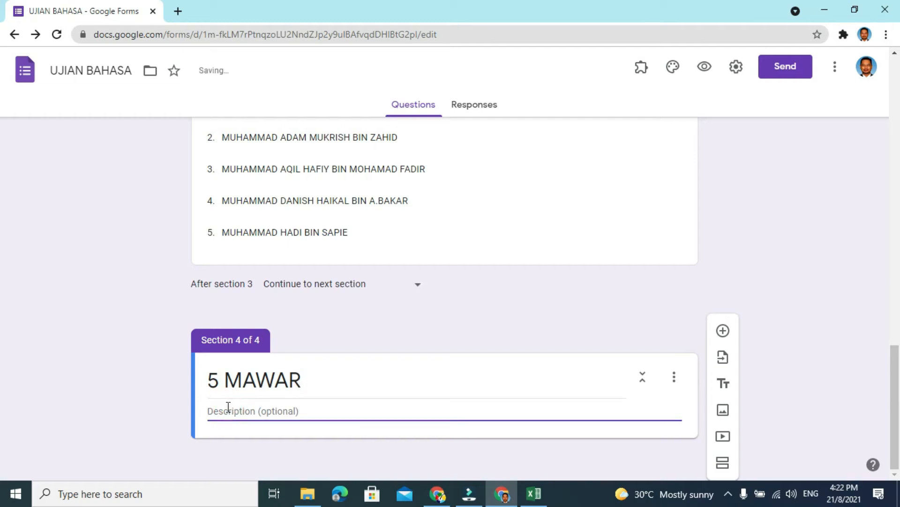
text((SENARAI NA)
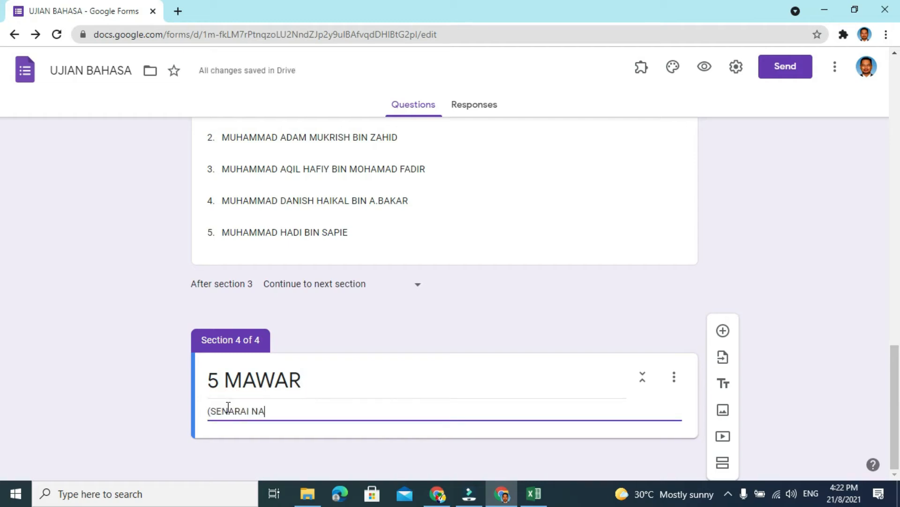
text(MA 5 MAWAR)
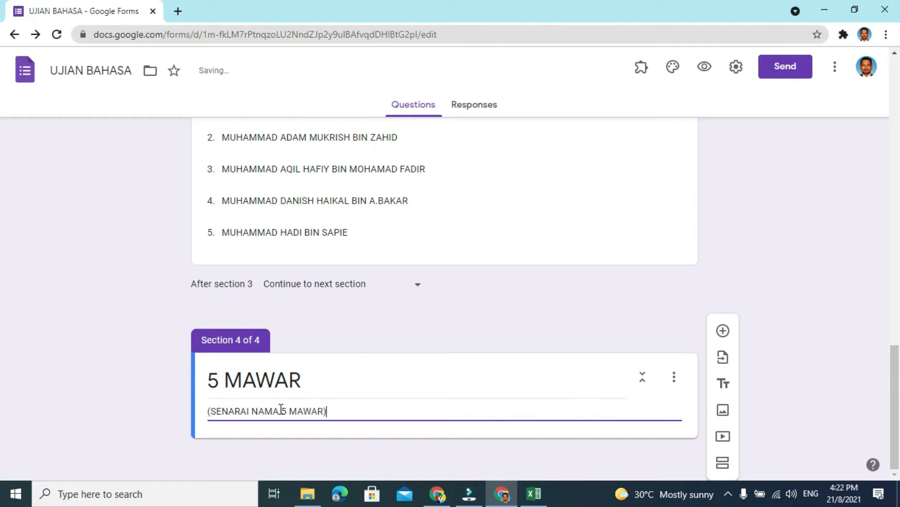
click(730, 333)
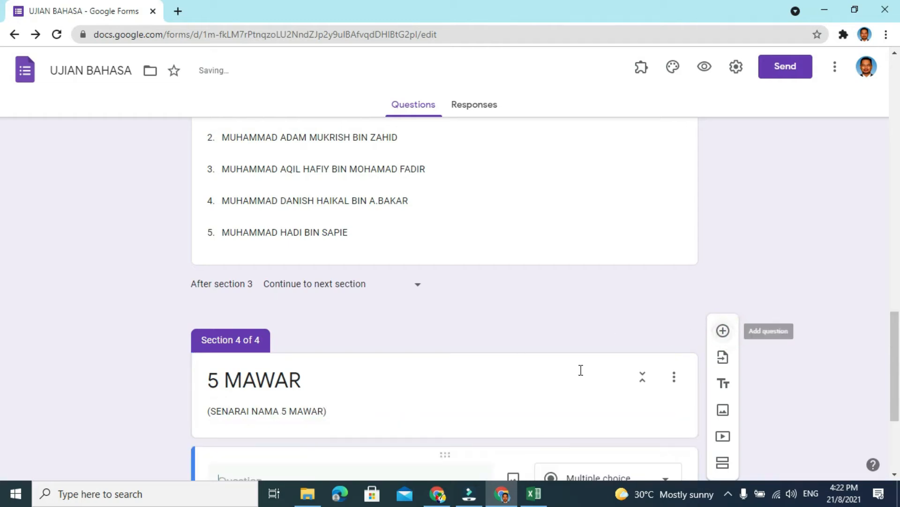
- Switch to the CONTOH NAMA workbook in Excel and copy the student names in B2:B6 of sheet C
click(538, 499)
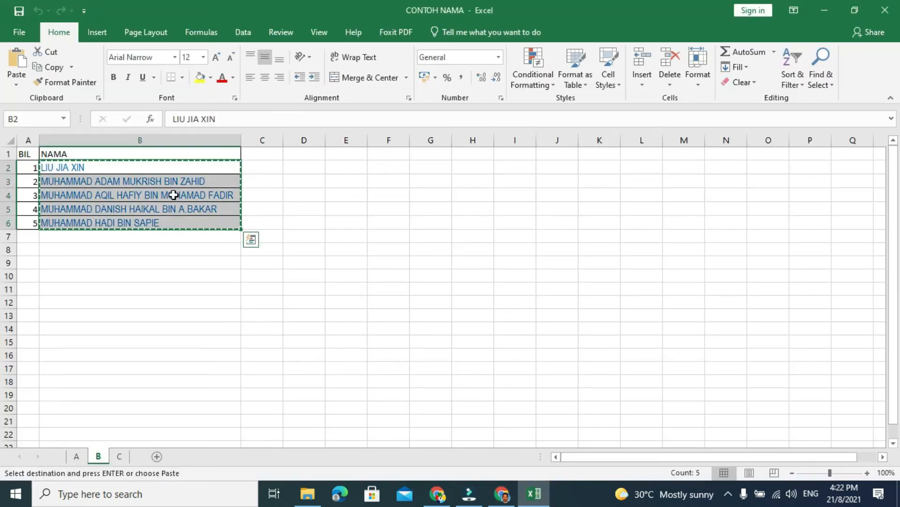
click(119, 455)
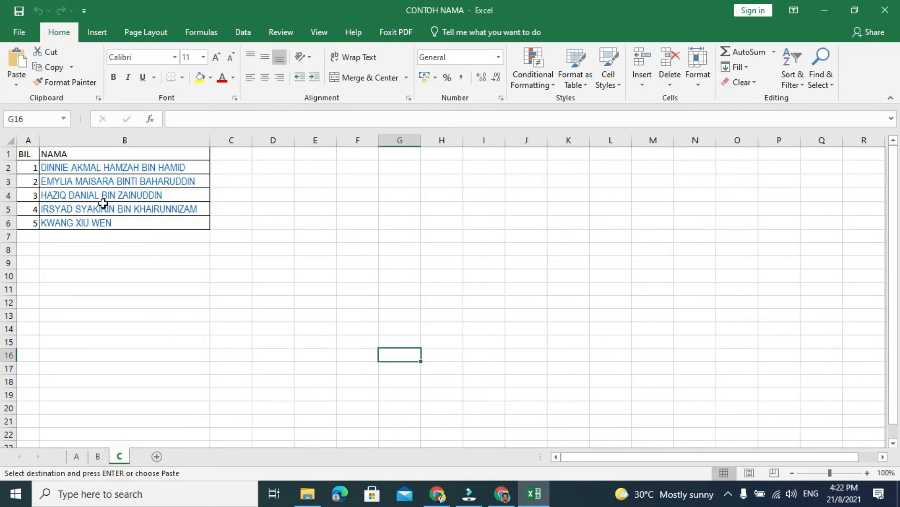
drag(120, 170, 123, 220)
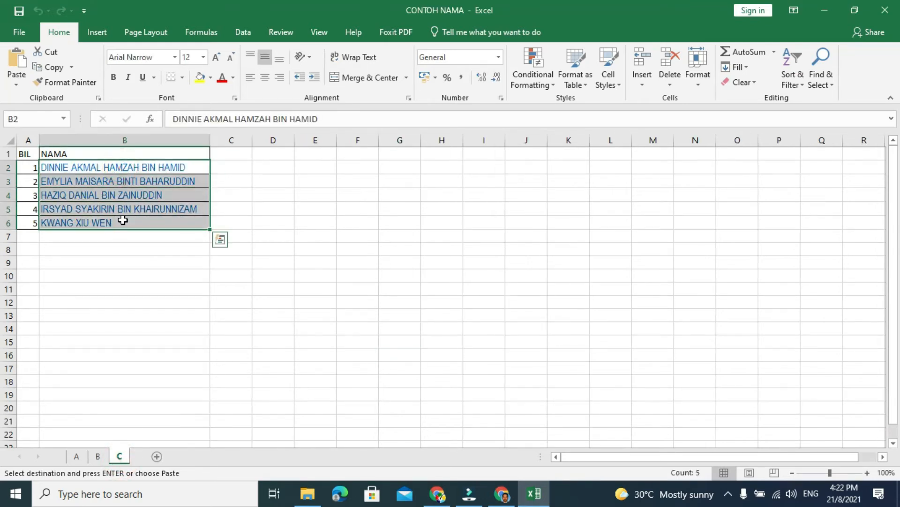
key(ctrl+c)
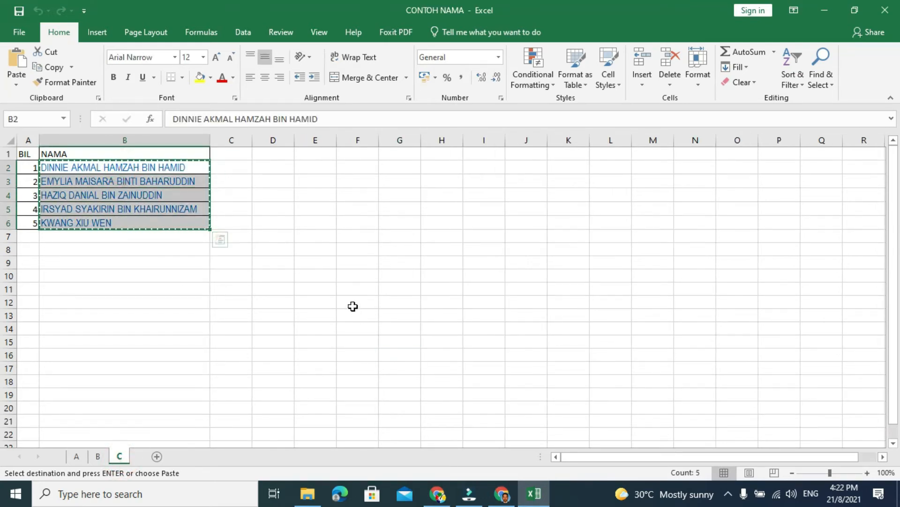
- Return to Google Forms and paste the copied student names as the answer options of the 5 MAWAR question
click(502, 494)
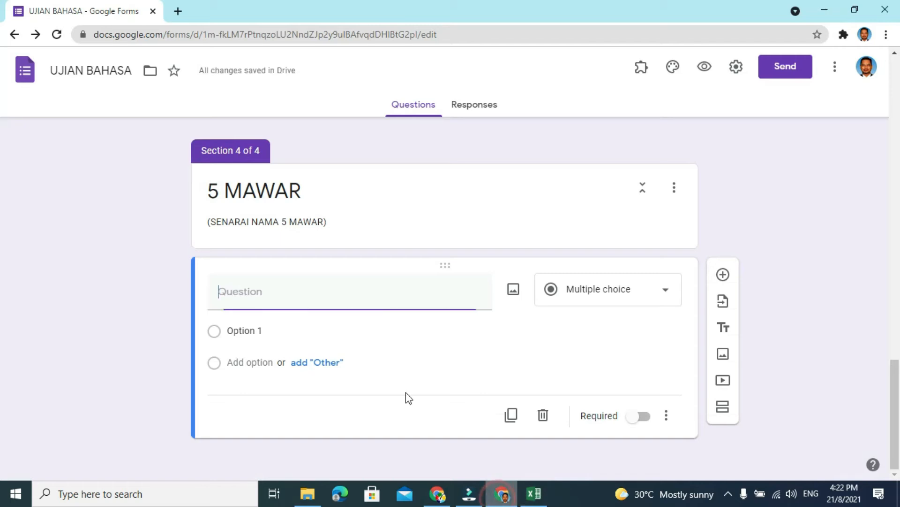
click(244, 331)
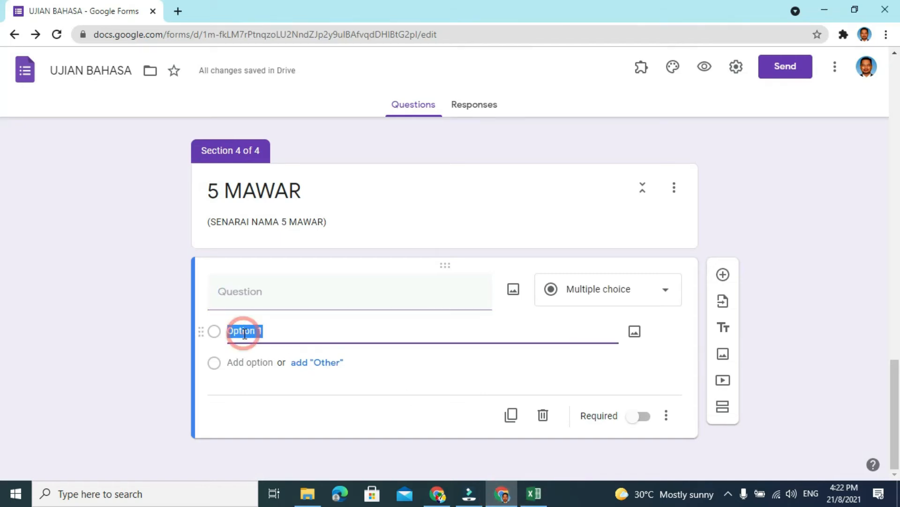
key(ctrl+v)
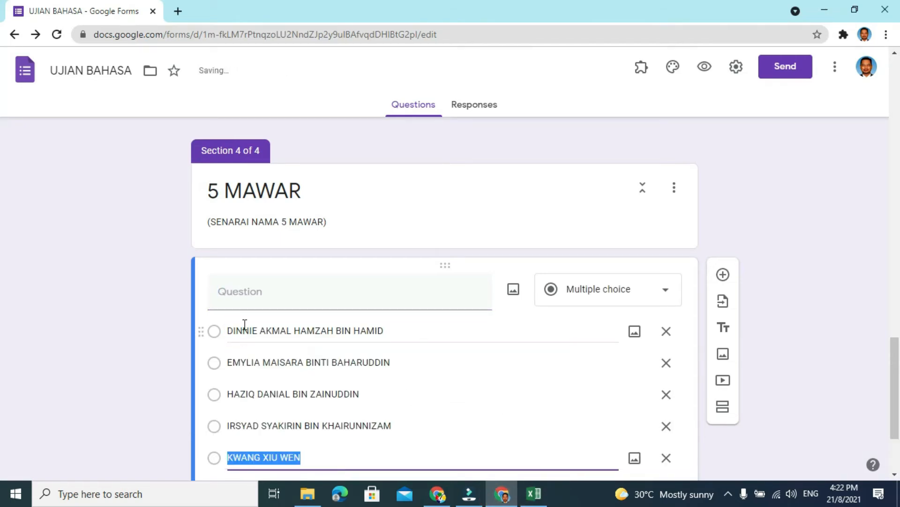
- Title the 5 MAWAR question KLIK NAMA ANDA and change its type to Dropdown
click(256, 292)
text(KLIK NAMA ANDA)
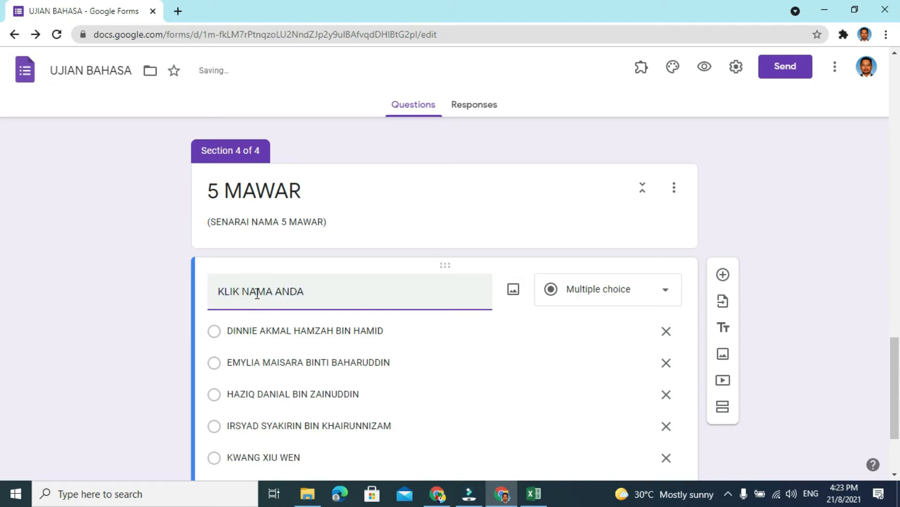
click(664, 289)
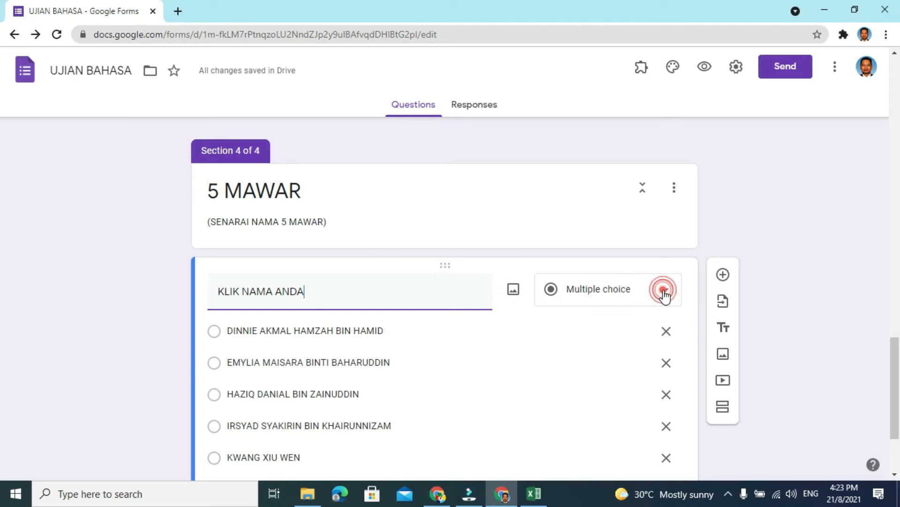
click(586, 222)
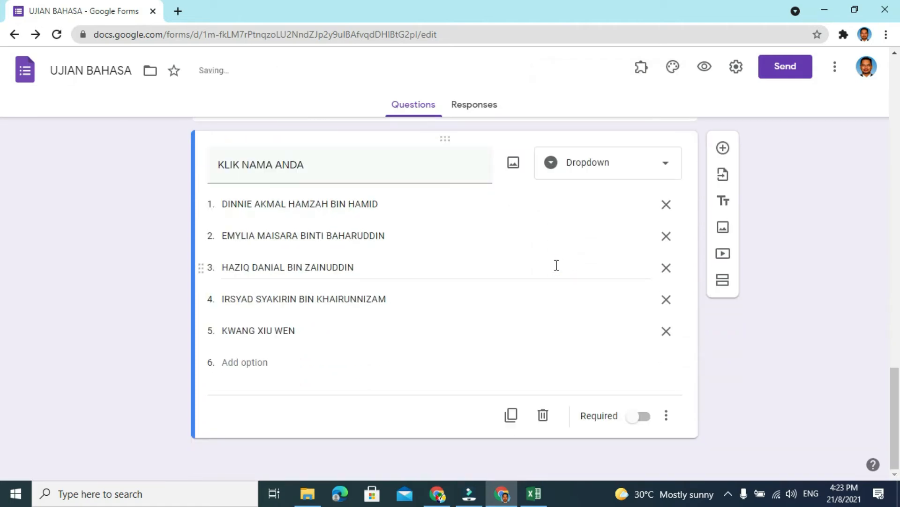
- Make the KLIK NAMA ANDA question in the 5 MAWAR section required
click(665, 416)
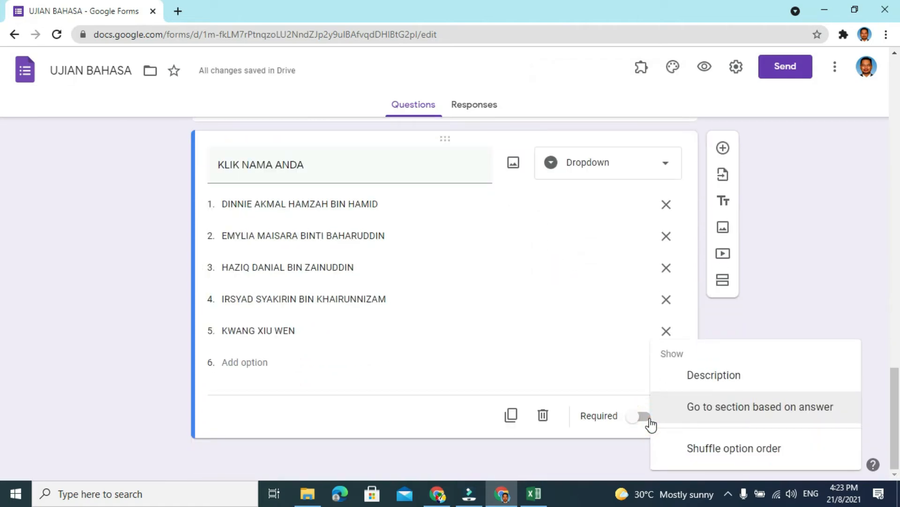
click(650, 422)
click(645, 422)
click(648, 422)
click(649, 422)
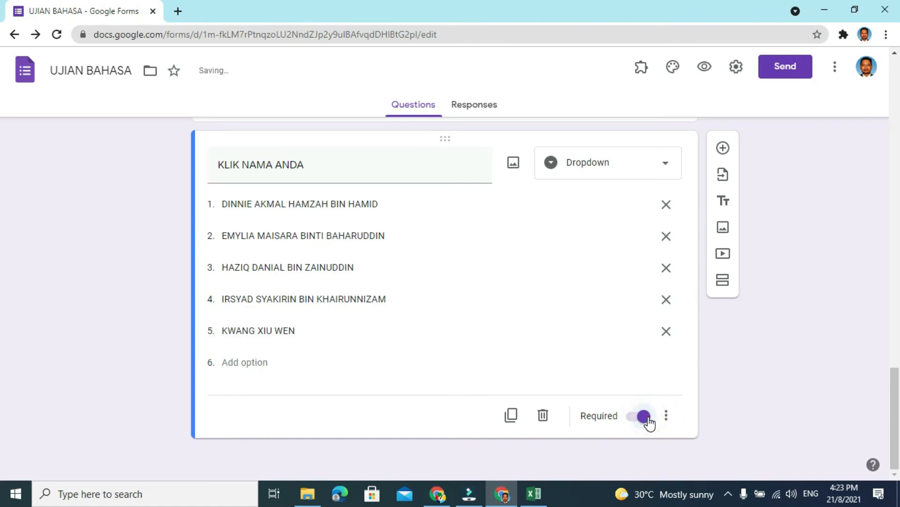
click(758, 377)
mouse_move(899, 399)
mouse_down()
mouse_move(899, 96)
mouse_move(897, 411)
mouse_up()
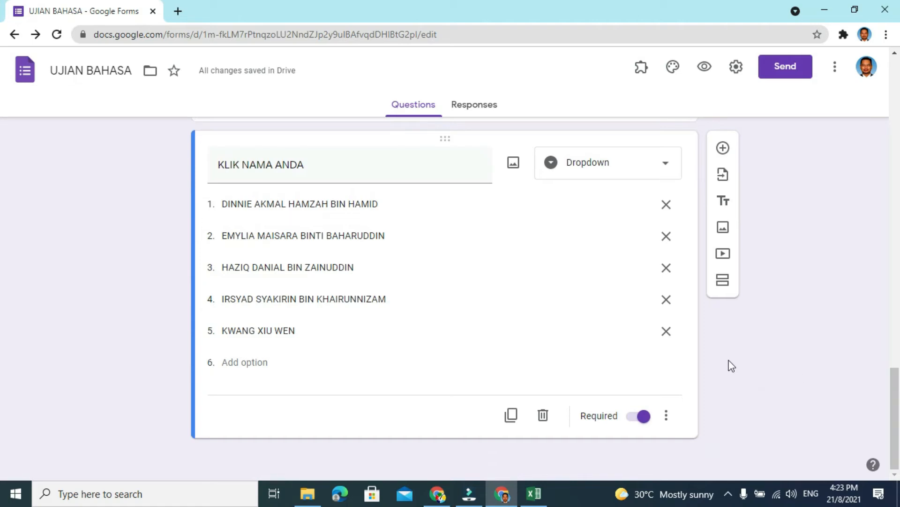
- Add a new section after the 5 MAWAR section and title it SOALAN A
click(723, 283)
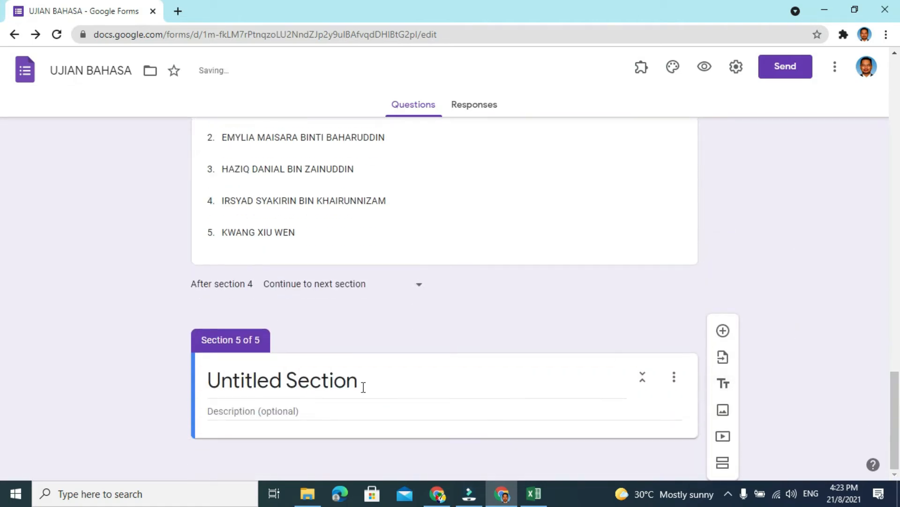
click(358, 383)
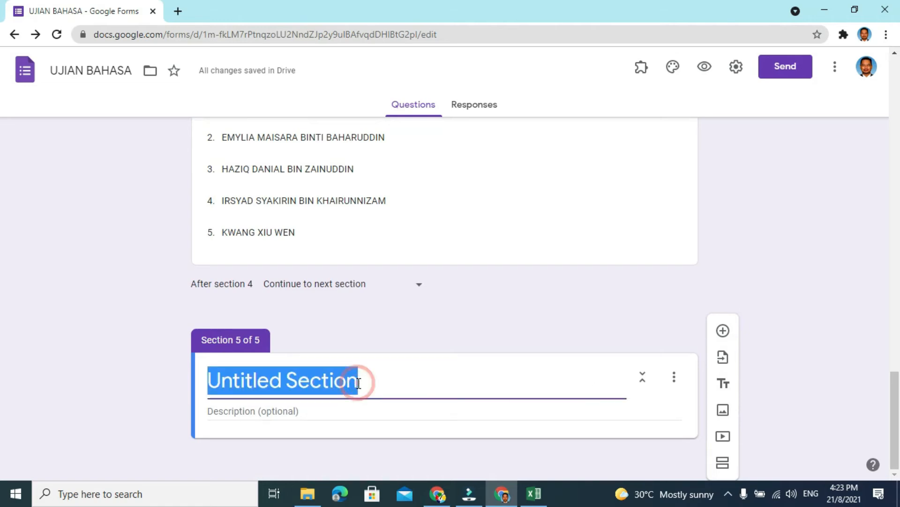
text(S)
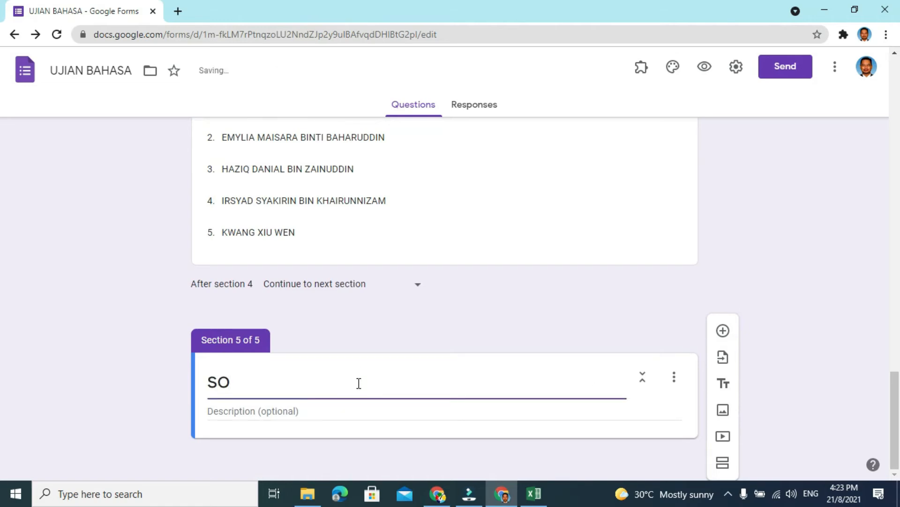
text(O)
key(BackSpace)
key(BackSpace)
text(SOALAN A)
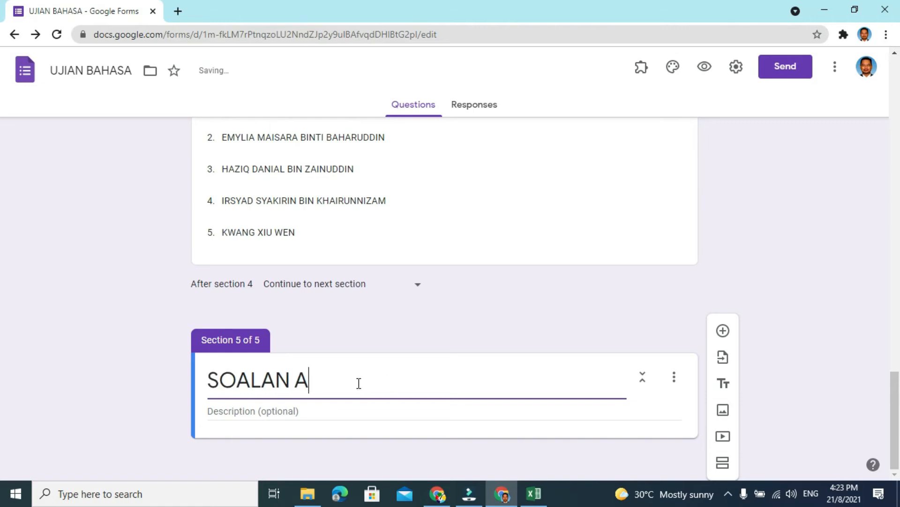
click(367, 415)
- Add a question to the SOALAN A section and insert the TRY BM image from the TUTORIAL CONVERT PDF folder on the Desktop
click(723, 331)
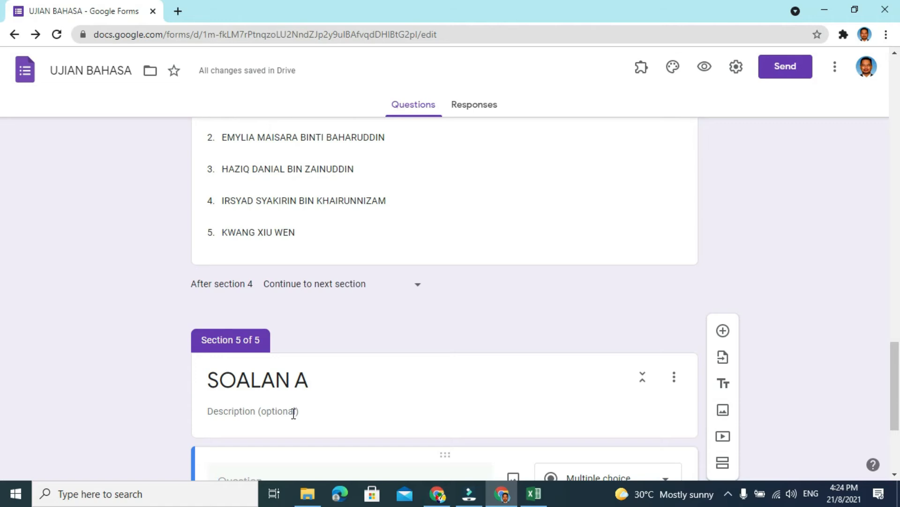
scroll(294, 413, down, 4)
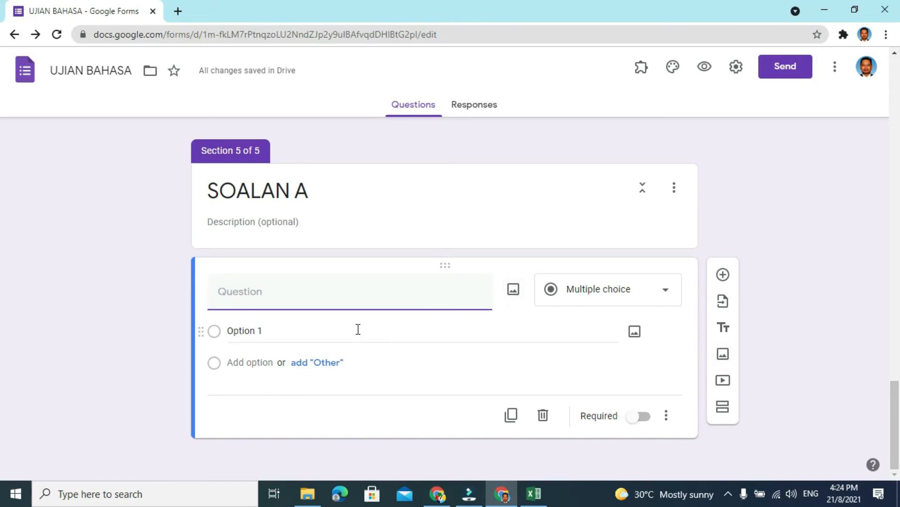
click(514, 292)
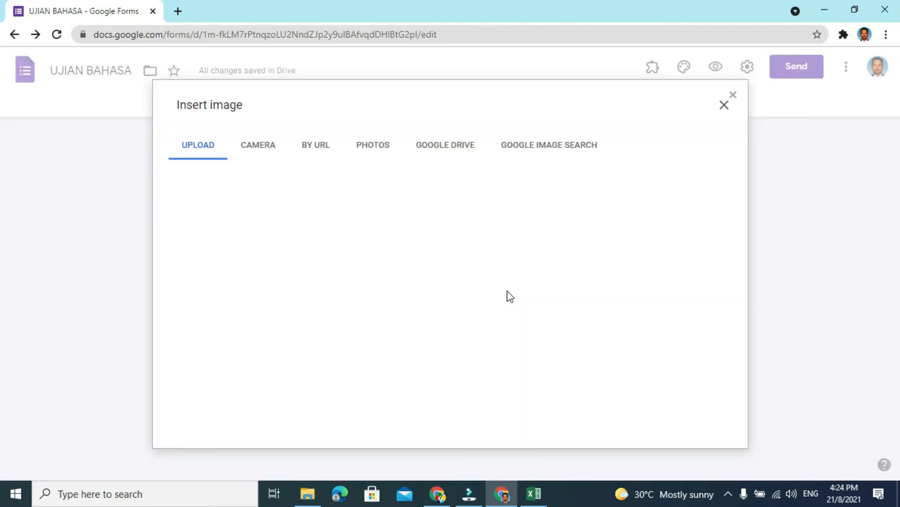
click(441, 343)
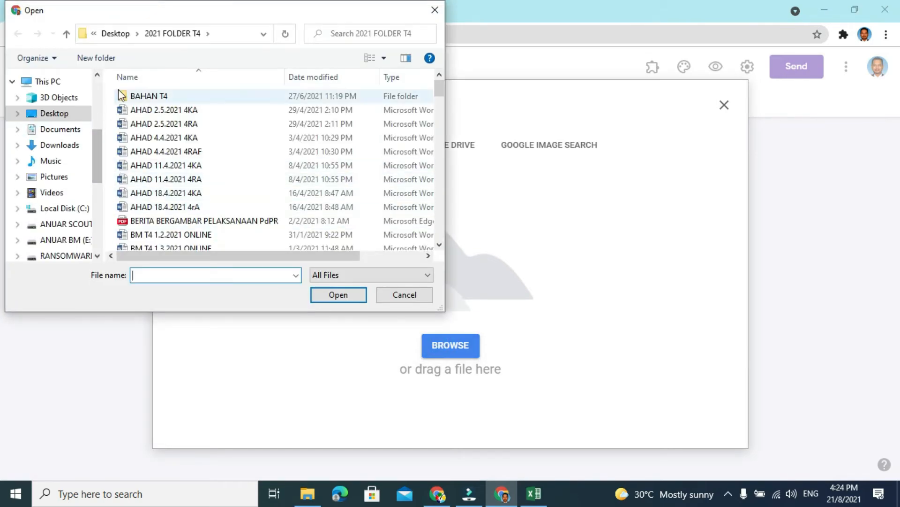
click(119, 34)
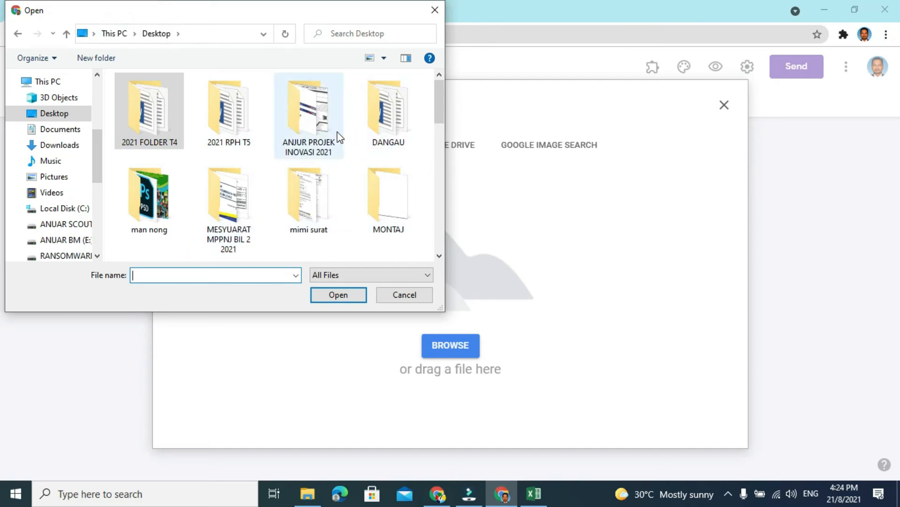
scroll(323, 166, down, 3)
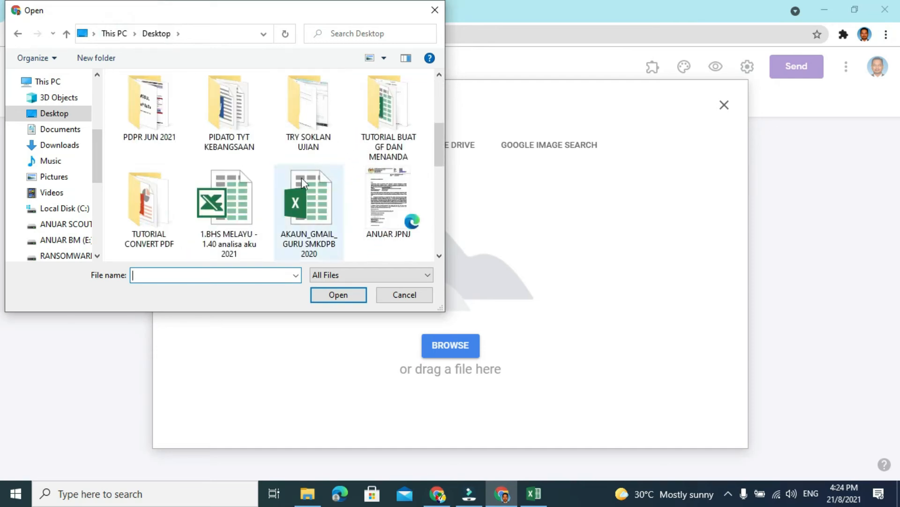
double_click(150, 206)
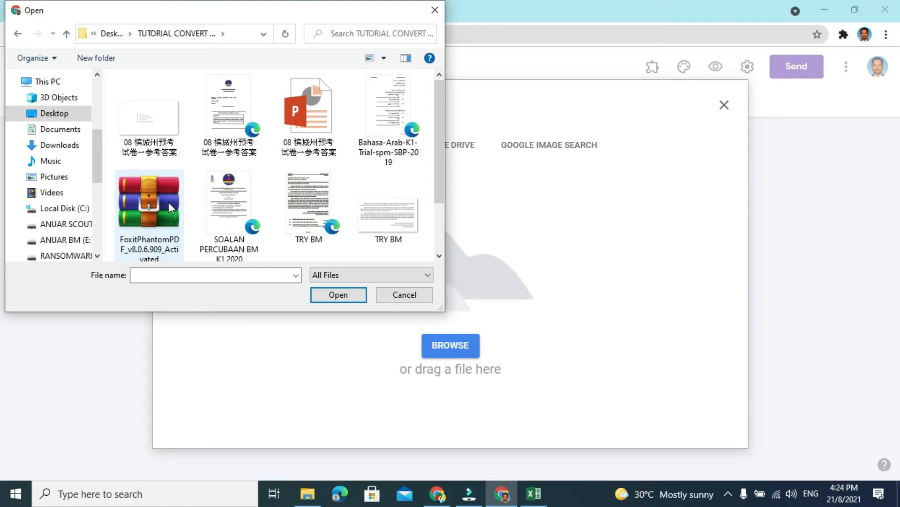
click(375, 219)
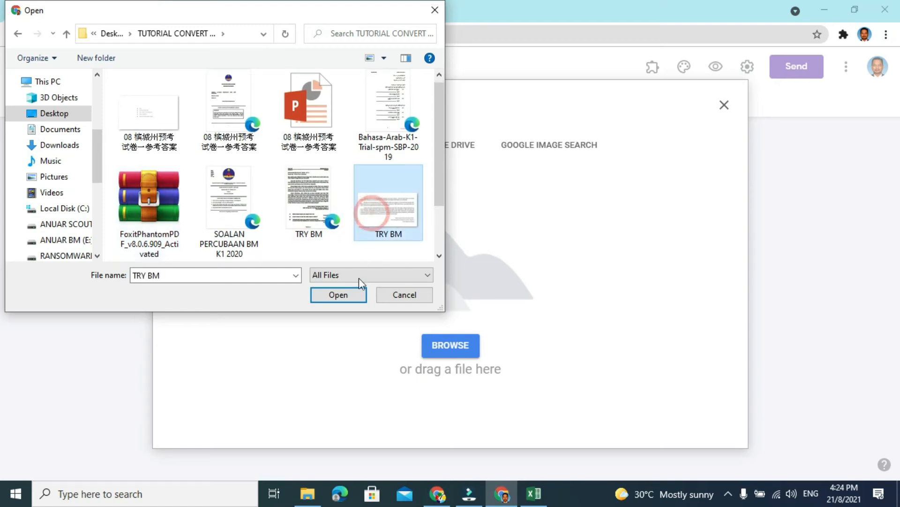
click(338, 299)
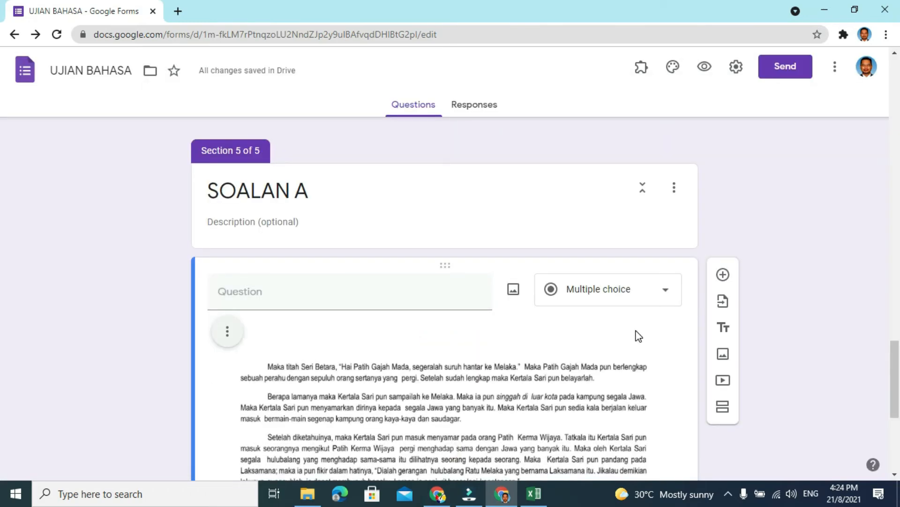
- Enter BACA PETIKAN DI BAWAH DAN JAWAB DALAM BENTUK BAHASA MELAYU STANDARD as the text of the image question
click(408, 303)
scroll(408, 305, down, 4)
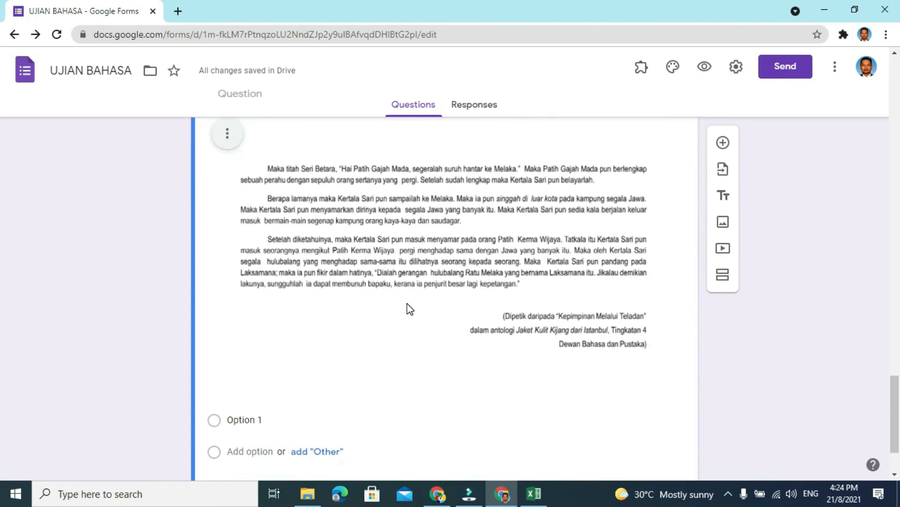
scroll(407, 303, up, 1)
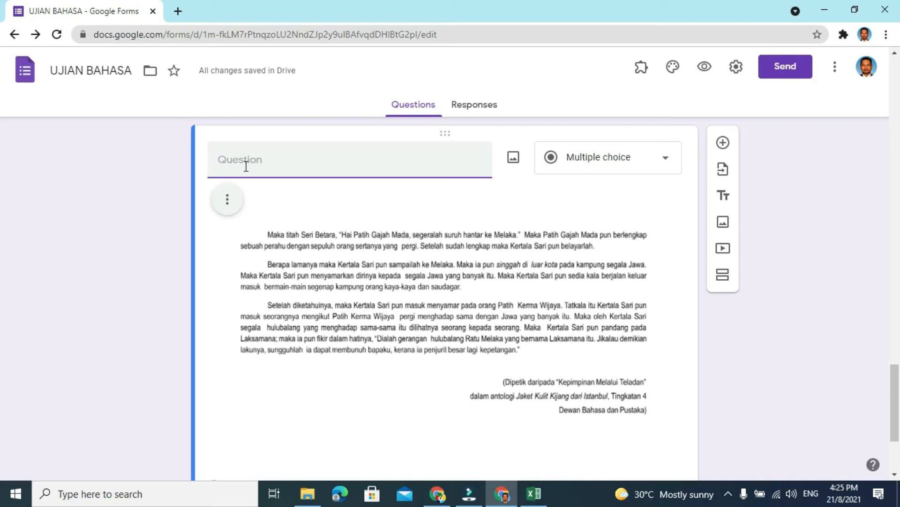
text(s)
key(BackSpace)
text(BACA PETIKAN DI BAWAH DAN J)
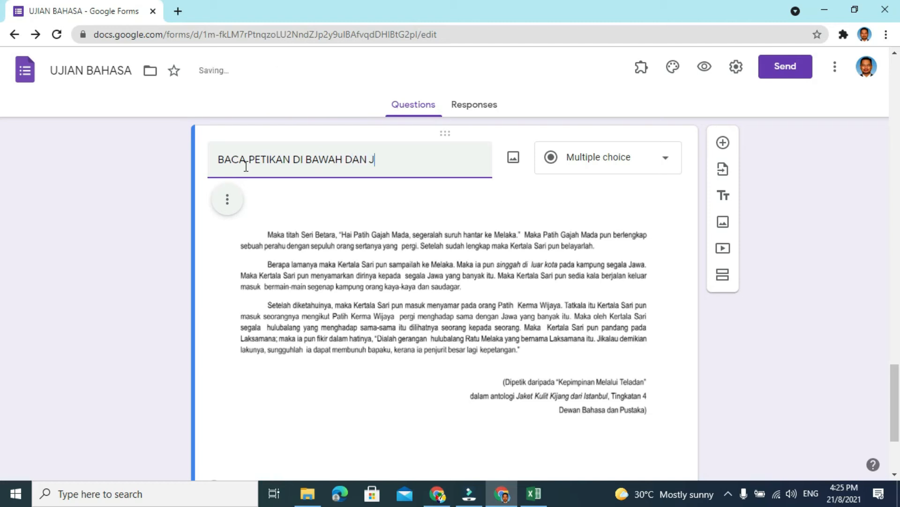
text(AWAB DALAM BENTUK BAHASA MELAYU STANDARD)
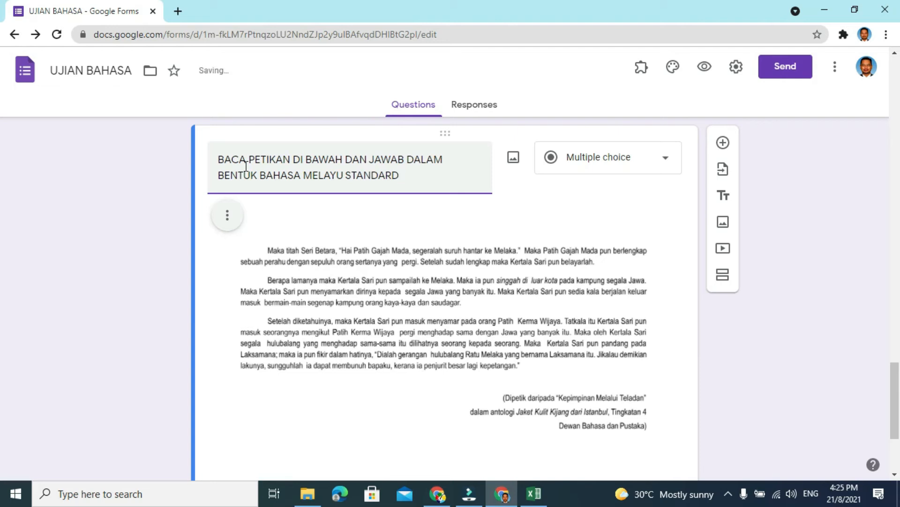
click(338, 249)
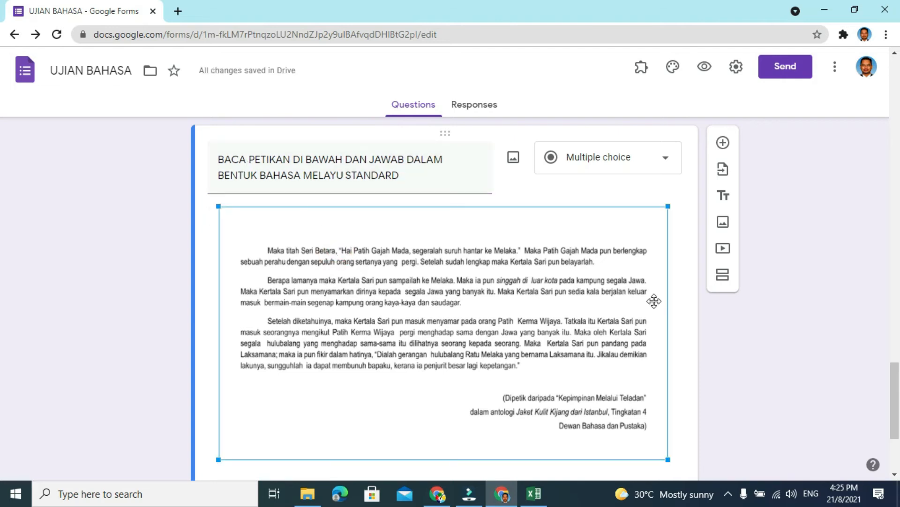
click(682, 304)
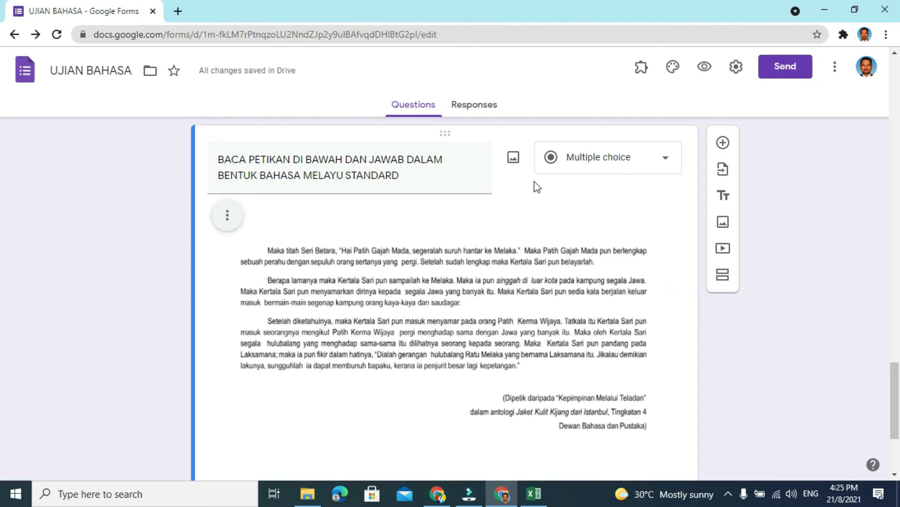
- Change the answer type of the reading-passage question in the SOALAN A section to Paragraph
click(669, 163)
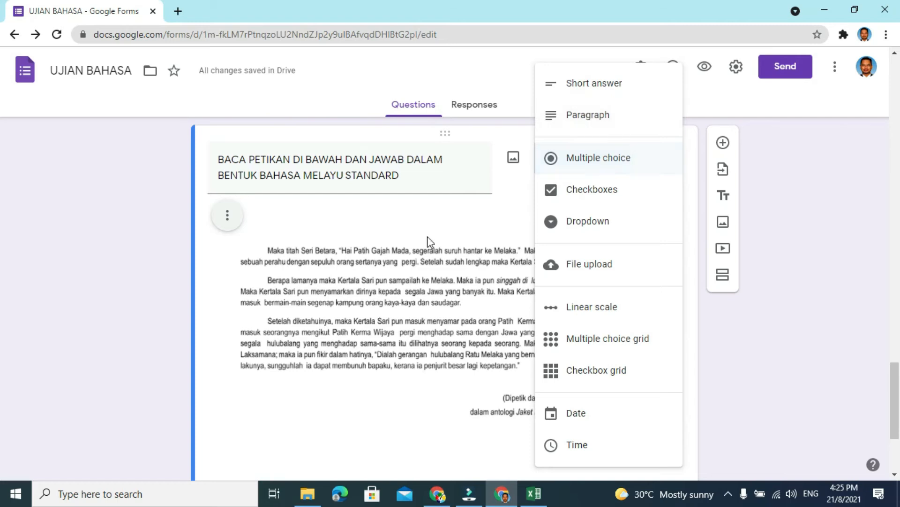
click(582, 119)
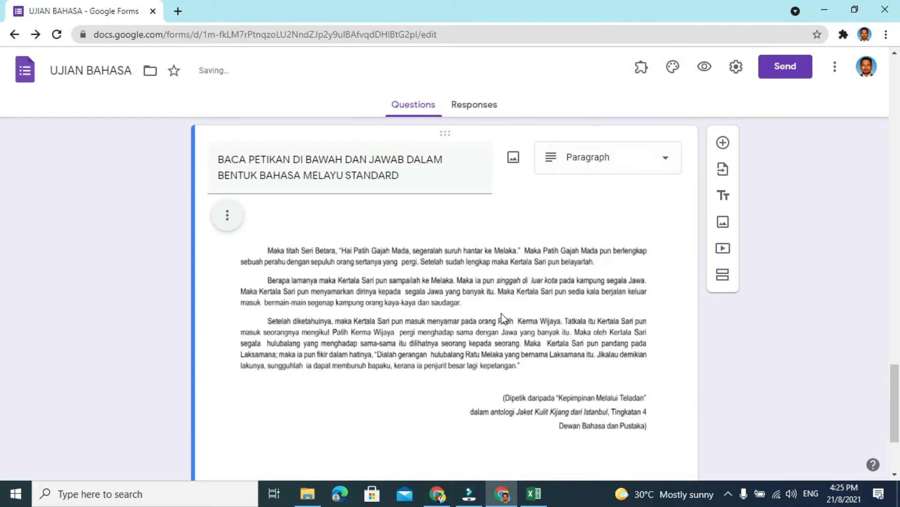
scroll(502, 316, down, 3)
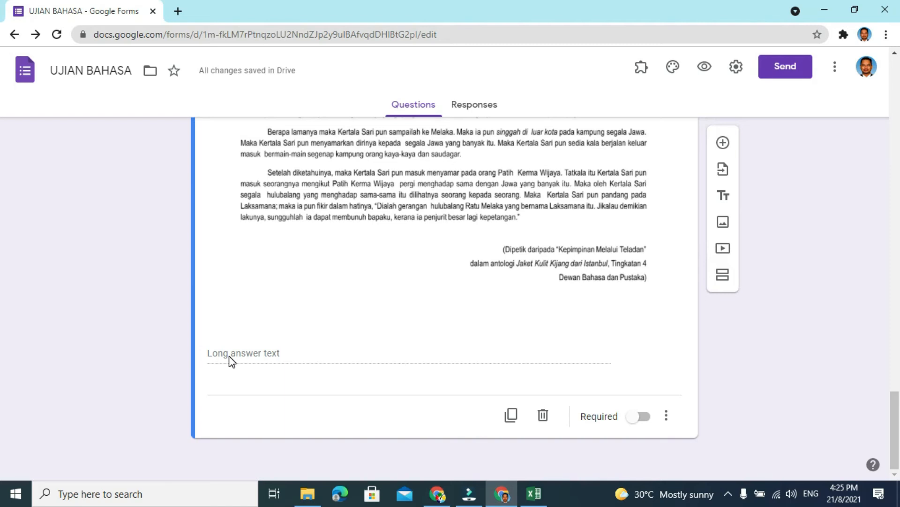
- Make the reading-passage question in the SOALAN A section required
click(649, 419)
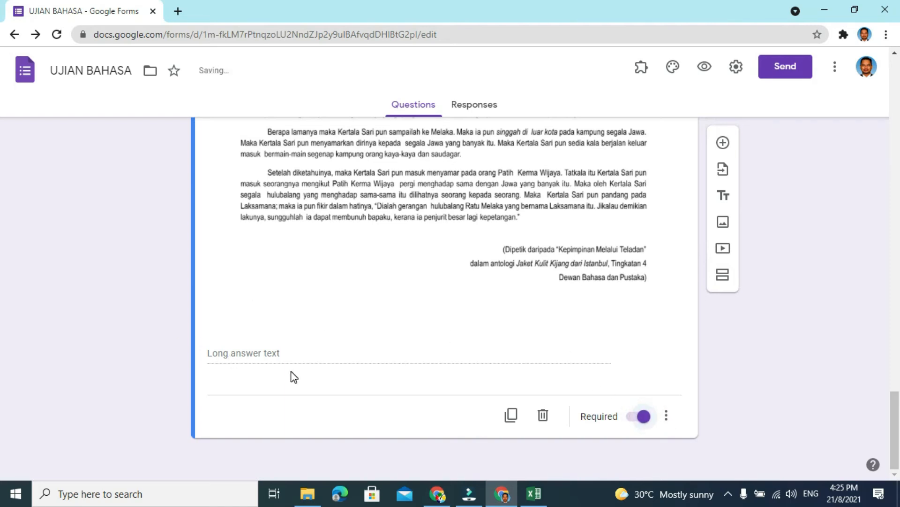
scroll(291, 372, up, 4)
scroll(291, 370, down, 3)
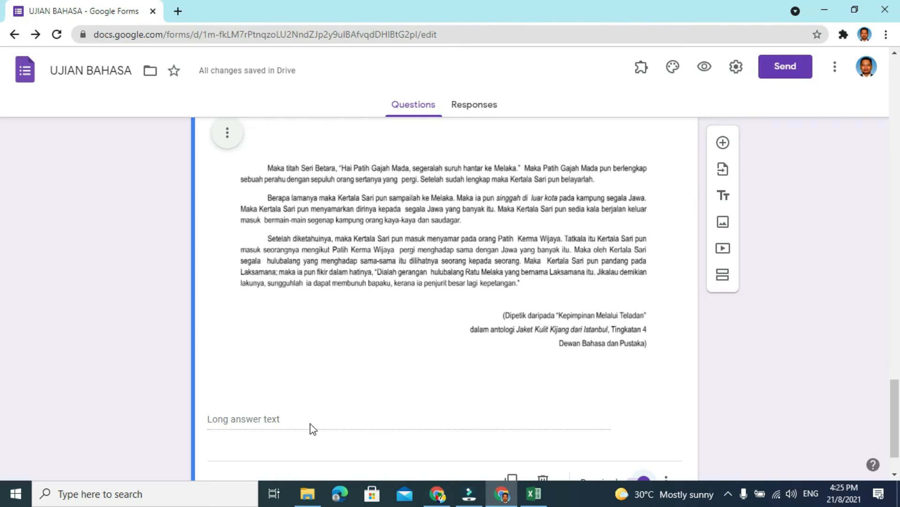
scroll(311, 424, down, 2)
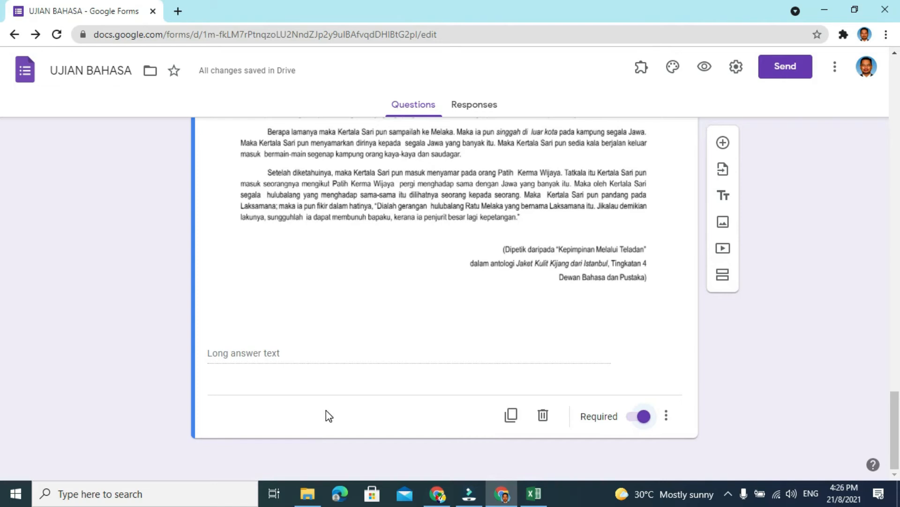
- Add a new section after the SOALAN A section and title it SOALAN B
click(724, 281)
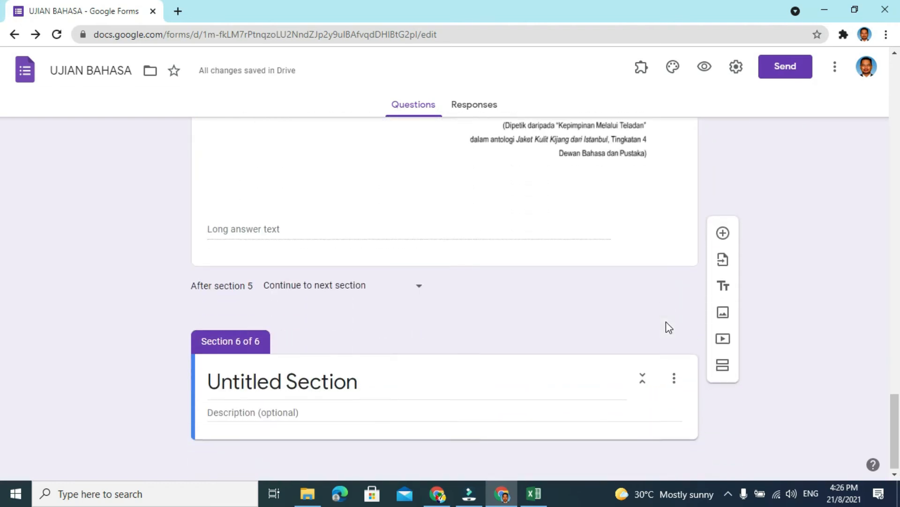
click(360, 382)
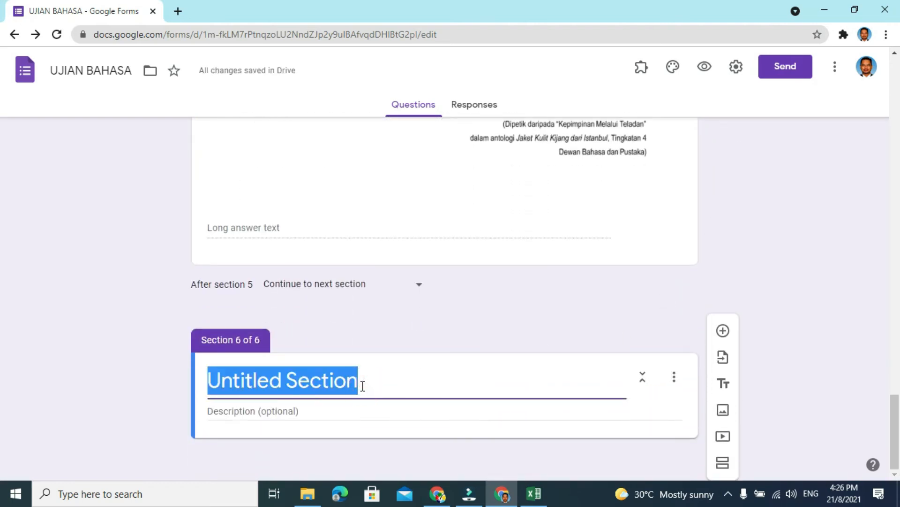
text(SOALAN B)
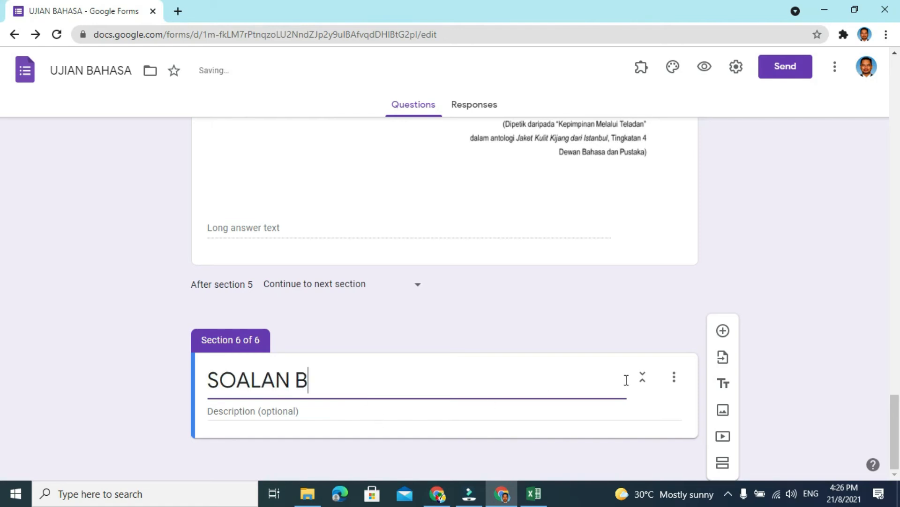
- Add a required question to the SOALAN B section reading "Berikan pandangan anda berkaitan masalah pencemaran sungai di negara kita."
click(723, 331)
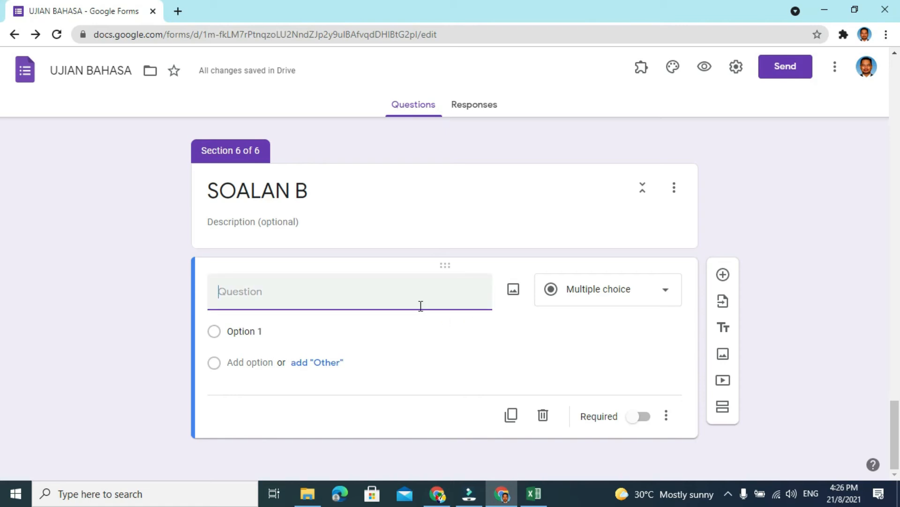
text(Berikan pandanga)
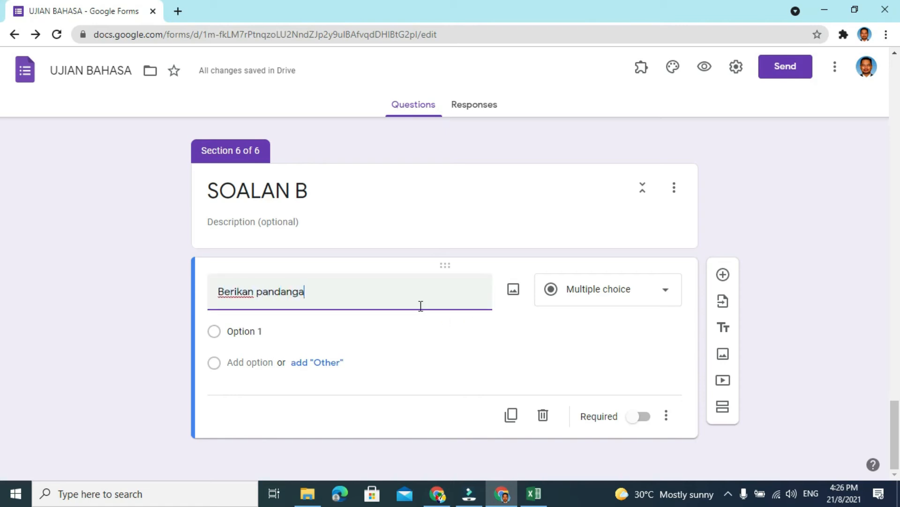
text(n anda ber)
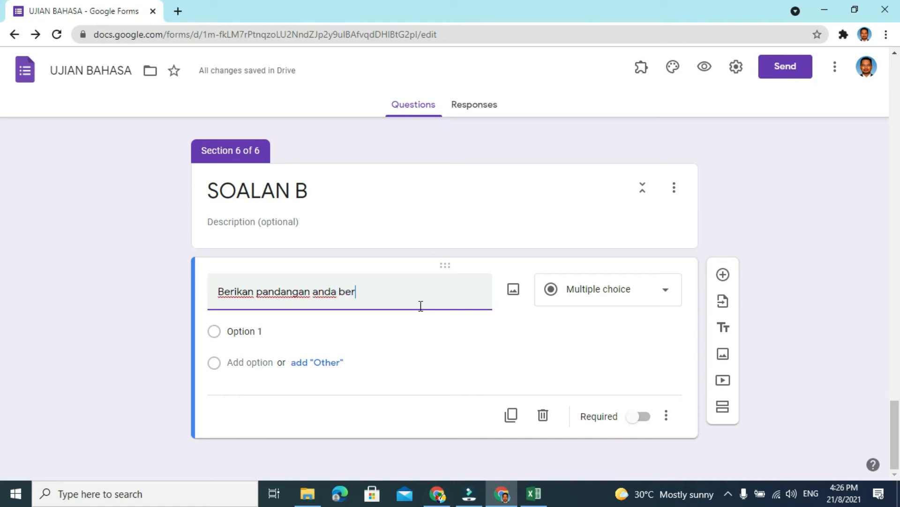
text(kaitan masalah pencema)
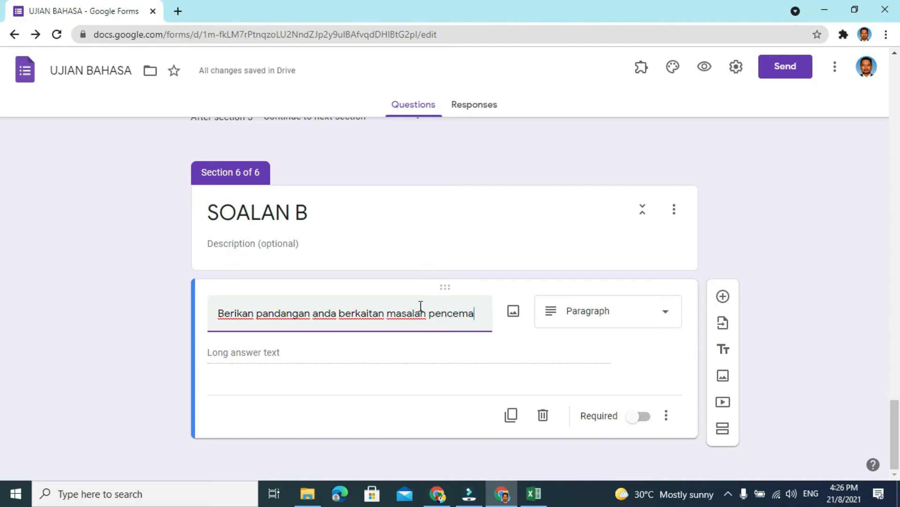
text(ran sungai di negara kita.)
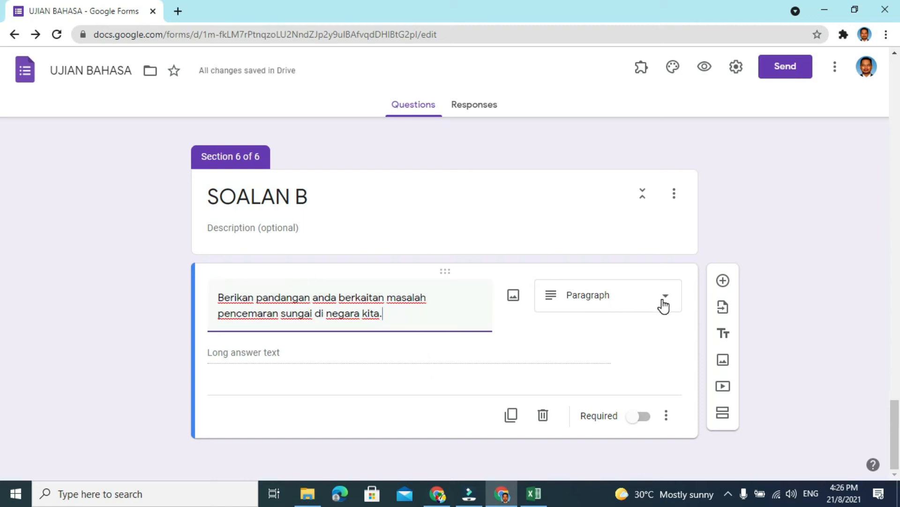
click(649, 417)
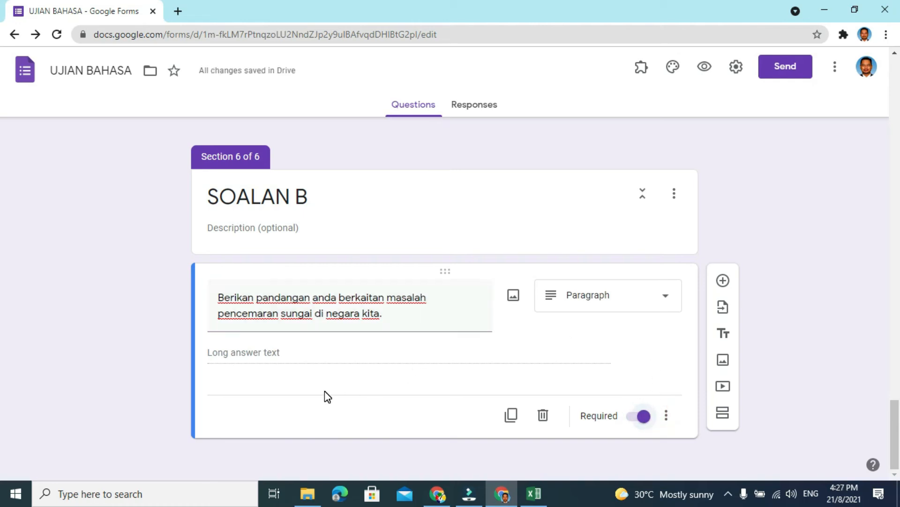
click(358, 415)
scroll(501, 350, up, 10)
scroll(501, 350, up, 2)
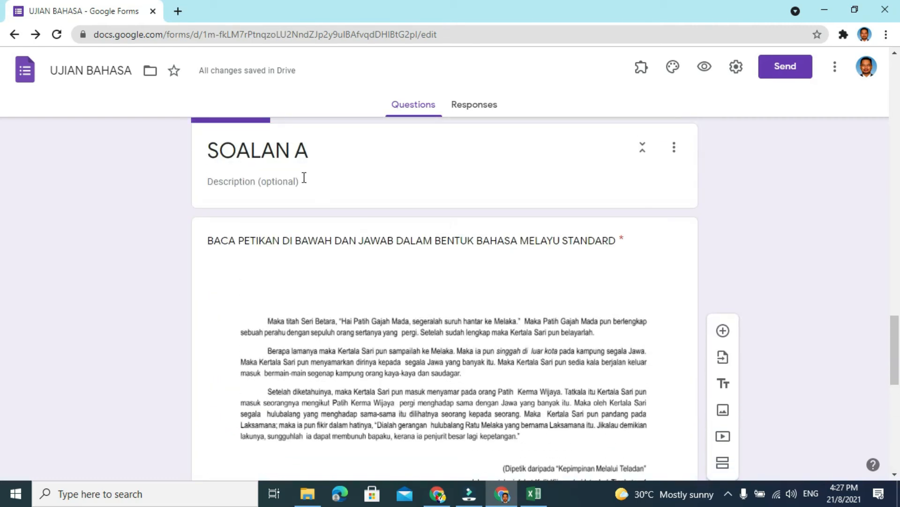
scroll(472, 350, down, 10)
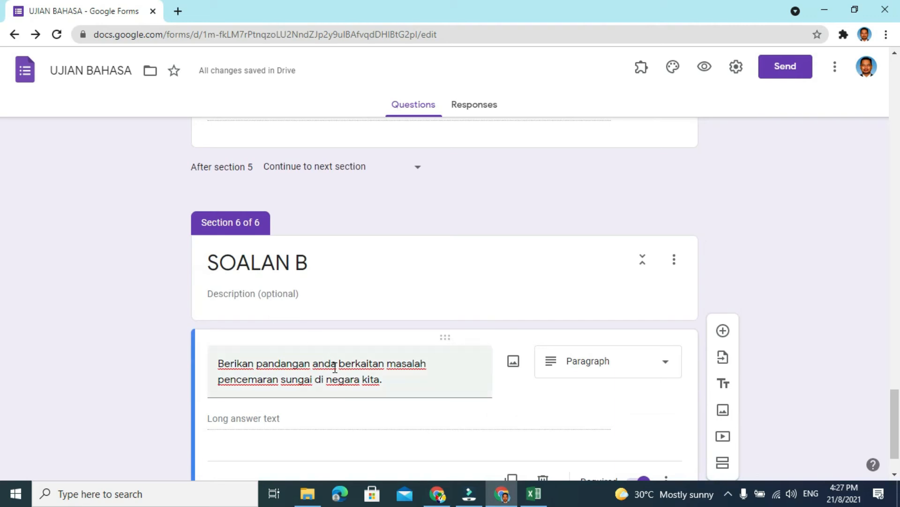
scroll(331, 366, down, 2)
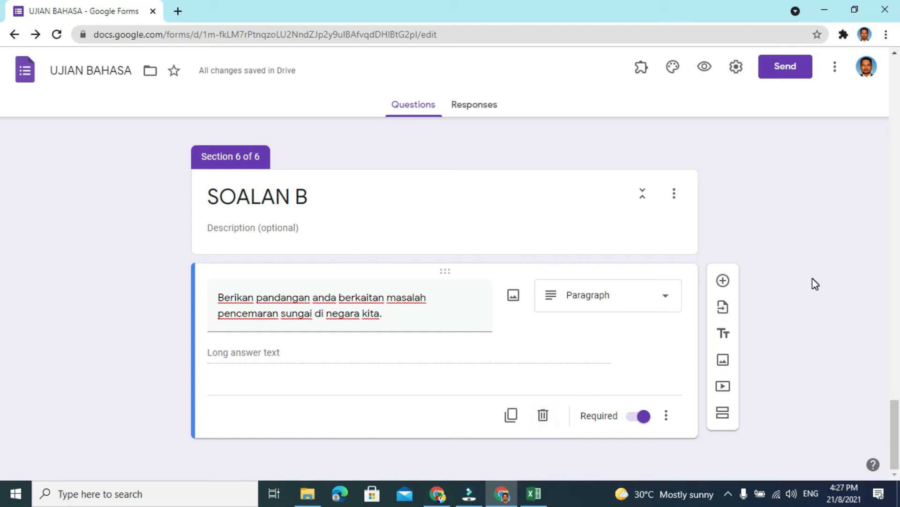
- Check whether Go to section based on answer is enabled for the PILIH KELAS ANDA question in the first section
scroll(812, 279, up, 15)
scroll(812, 279, up, 20)
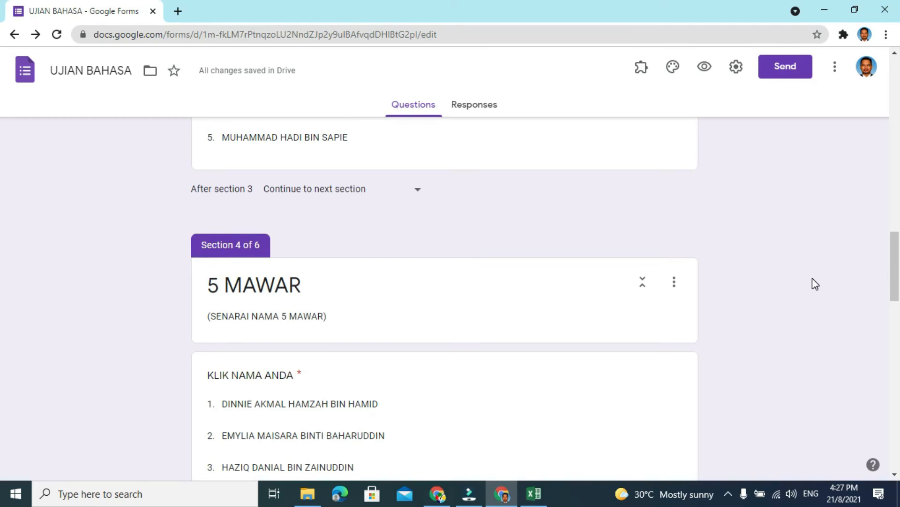
scroll(813, 277, up, 6)
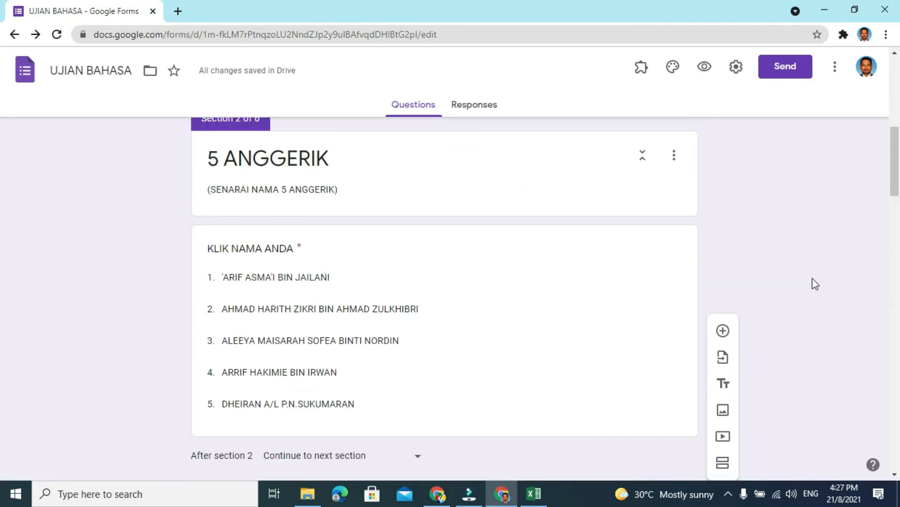
scroll(2, 183, up, 10)
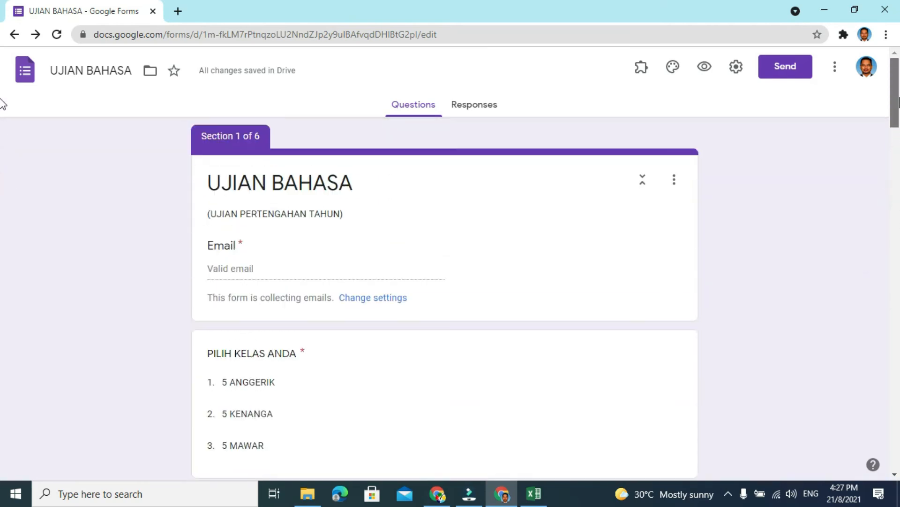
scroll(4, 137, down, 3)
click(335, 246)
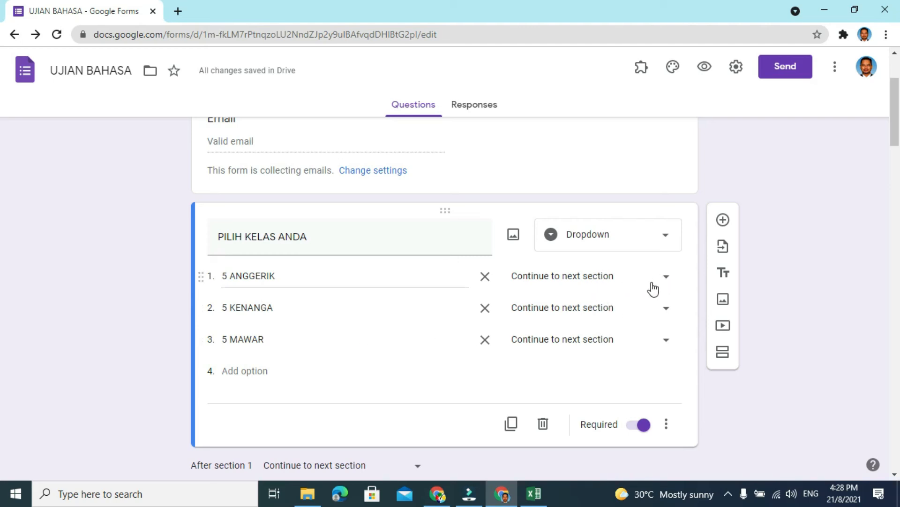
click(666, 424)
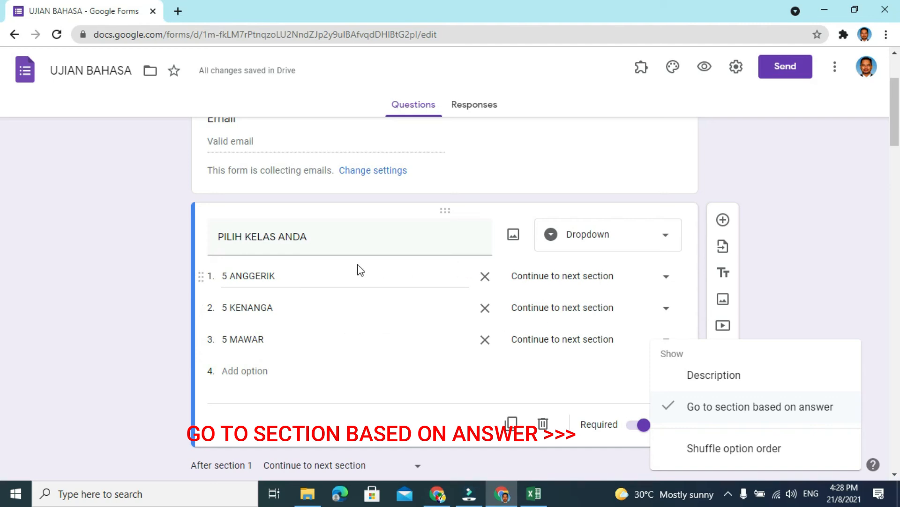
- Route the PILIH KELAS ANDA answers: 5 ANGGERIK to section 2, 5 KENANGA to section 3 and 5 MAWAR to section 4
click(666, 280)
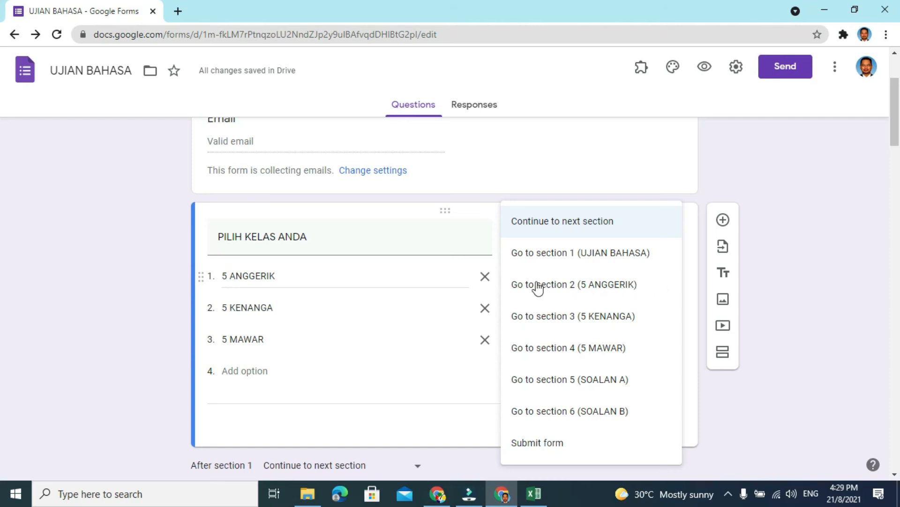
click(608, 290)
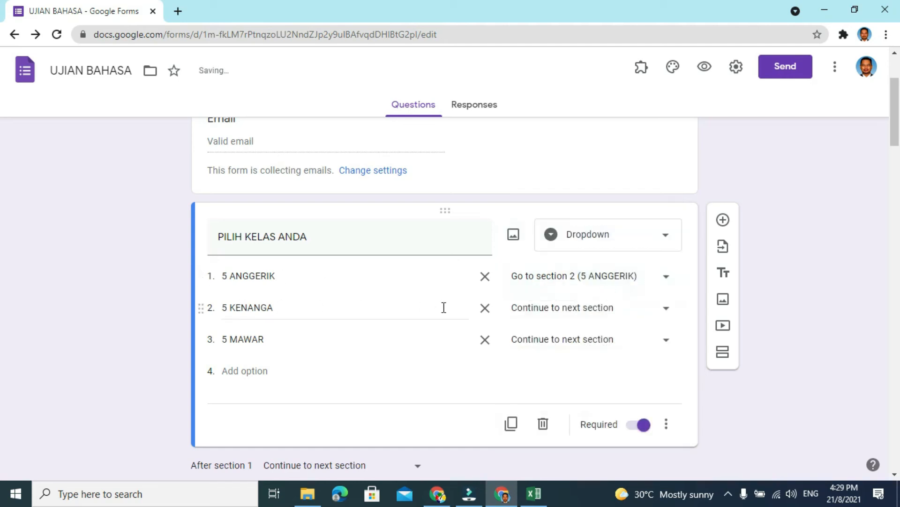
click(666, 307)
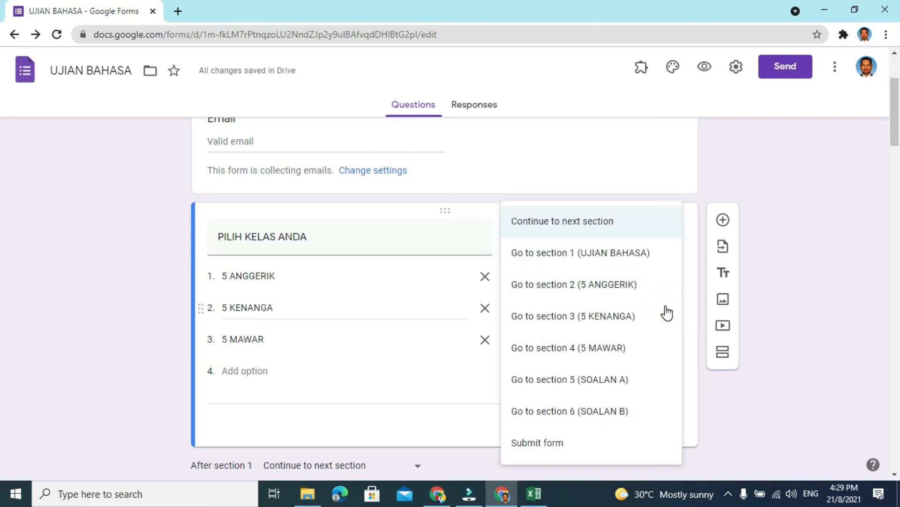
click(604, 313)
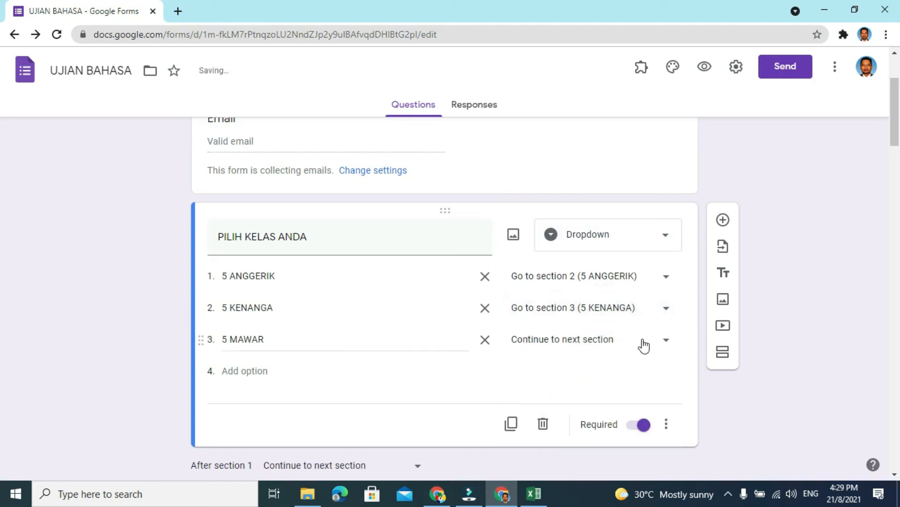
click(663, 342)
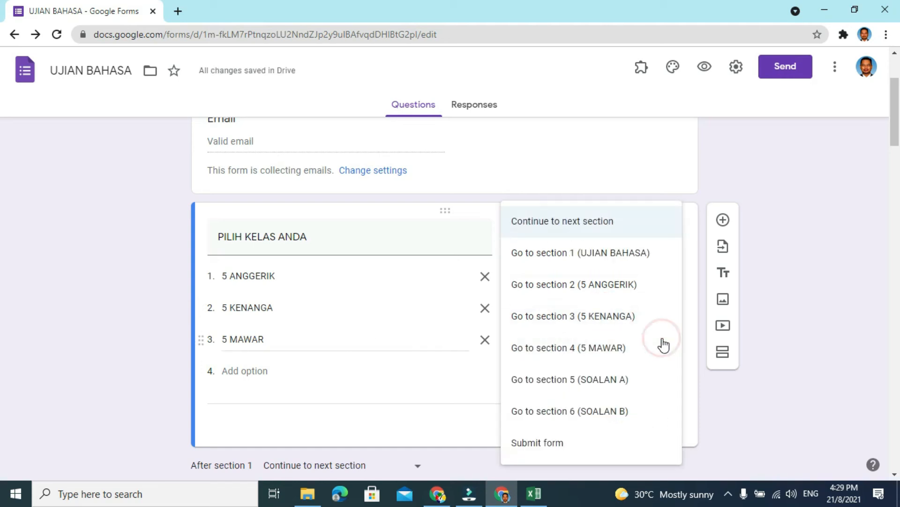
click(590, 355)
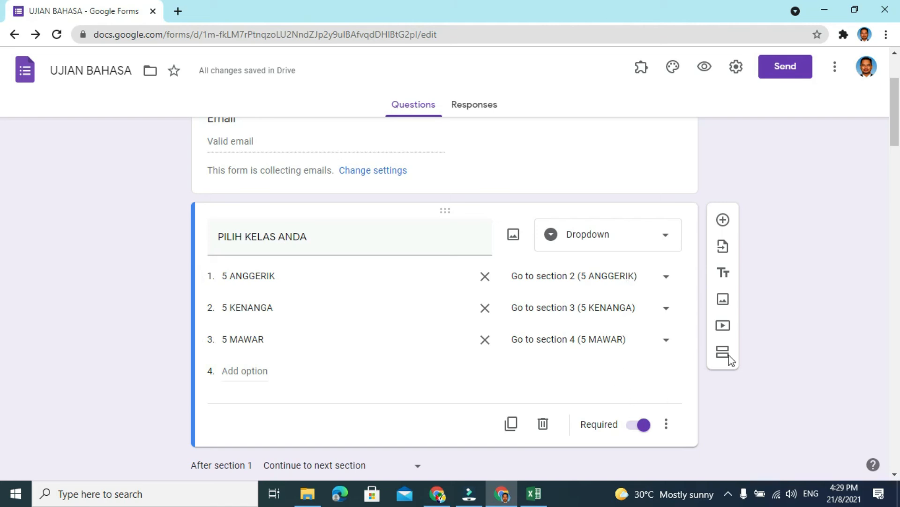
- Enable Go to section based on answer for the KLIK NAMA ANDA question in the 5 ANGGERIK section
drag(897, 133, 895, 202)
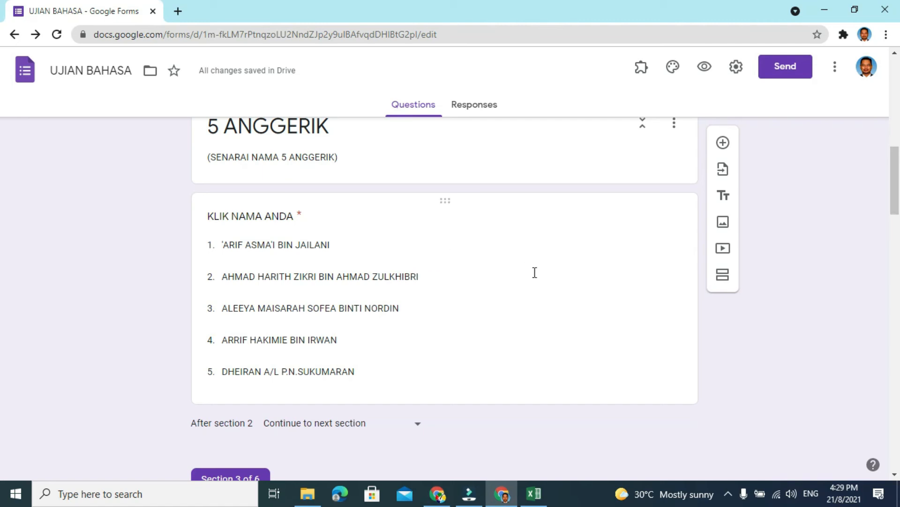
click(533, 248)
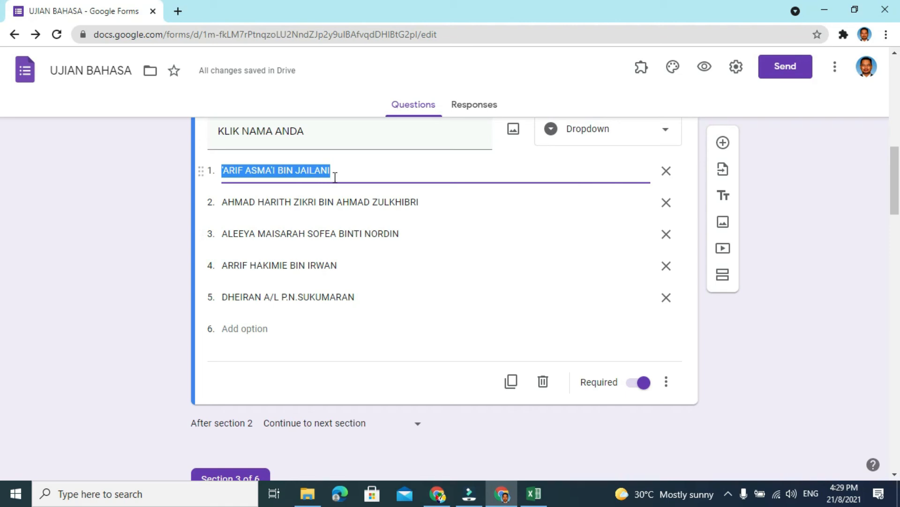
click(668, 382)
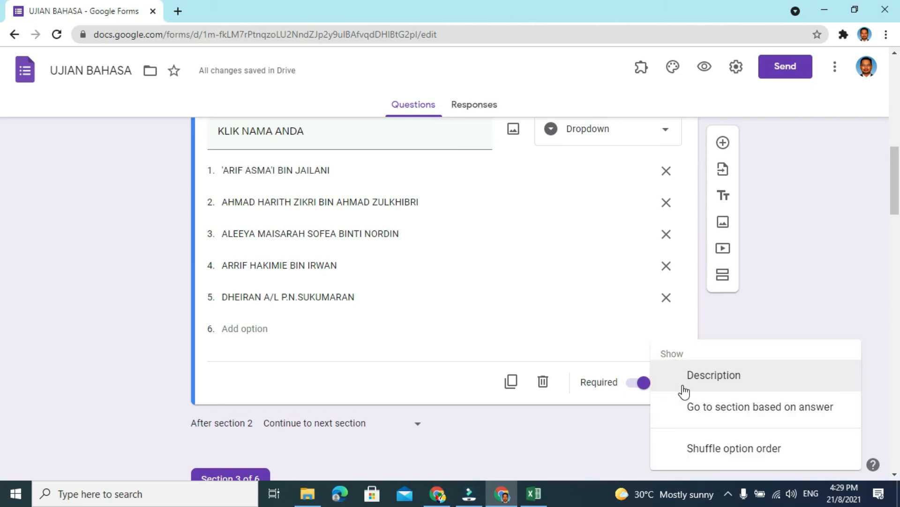
click(735, 411)
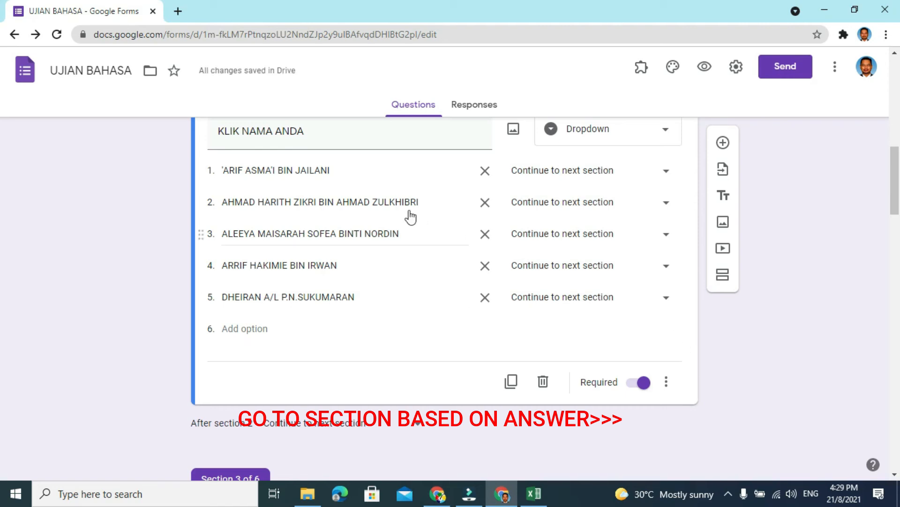
- Route all five student names in the 5 ANGGERIK section's KLIK NAMA ANDA question to section 5 (SOALAN A)
click(666, 172)
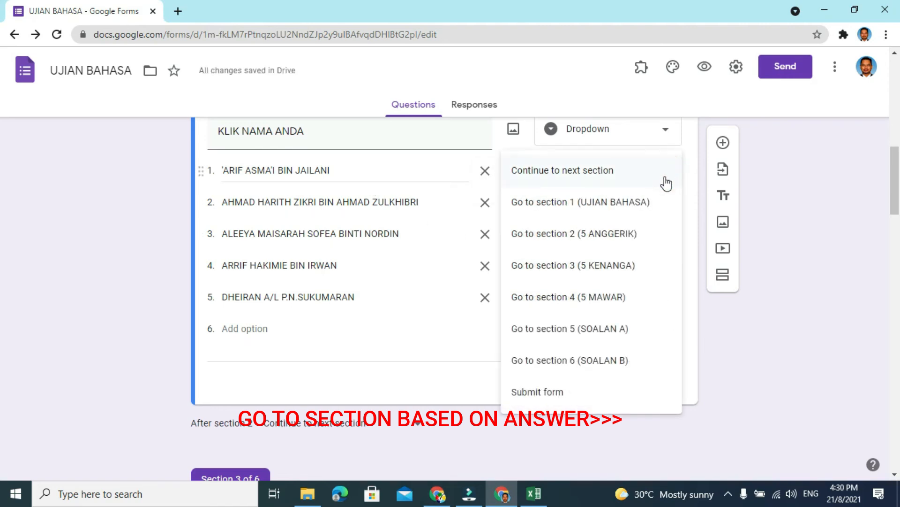
click(601, 330)
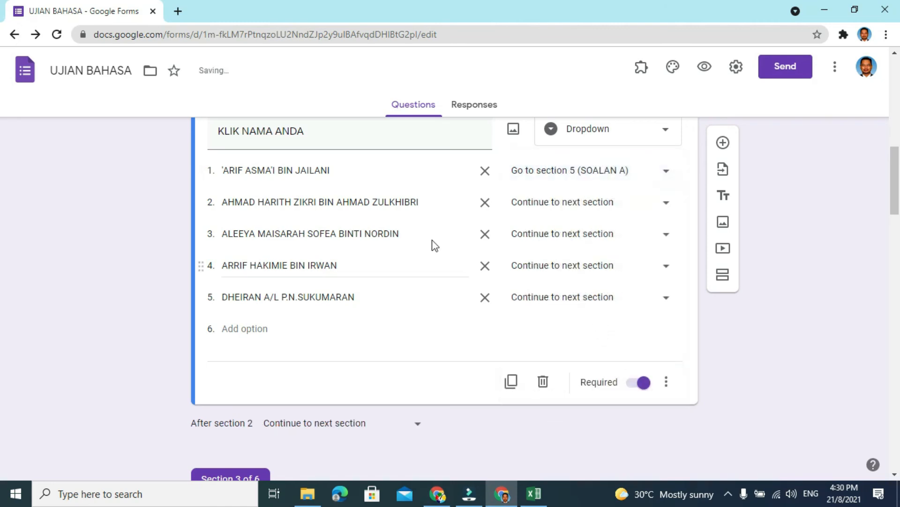
click(666, 202)
click(605, 360)
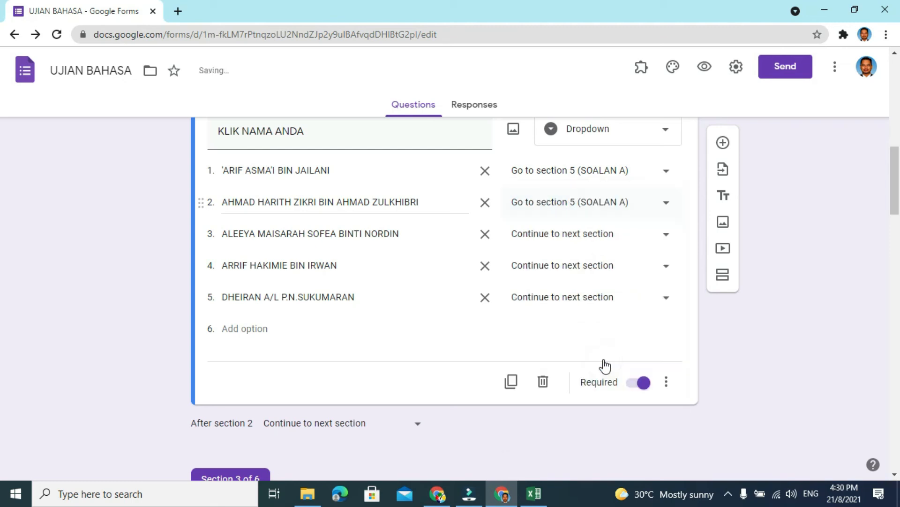
click(668, 233)
click(611, 381)
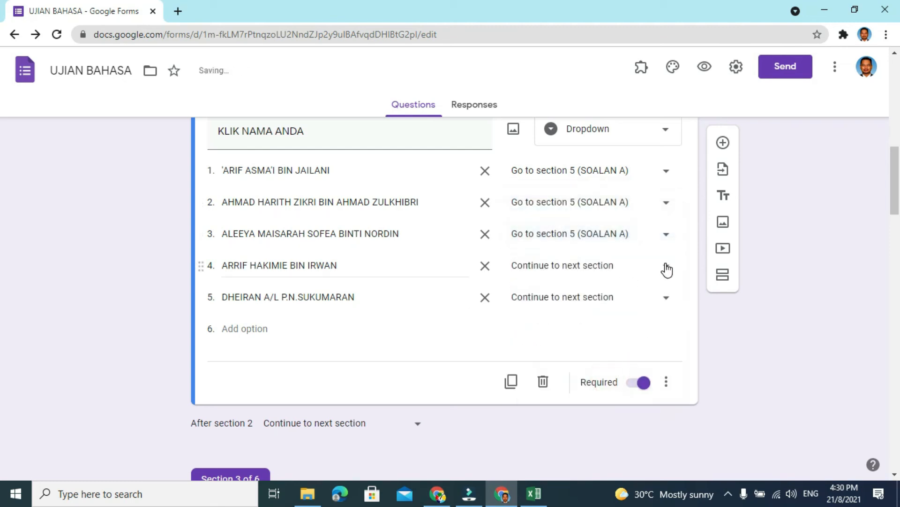
click(665, 264)
click(607, 381)
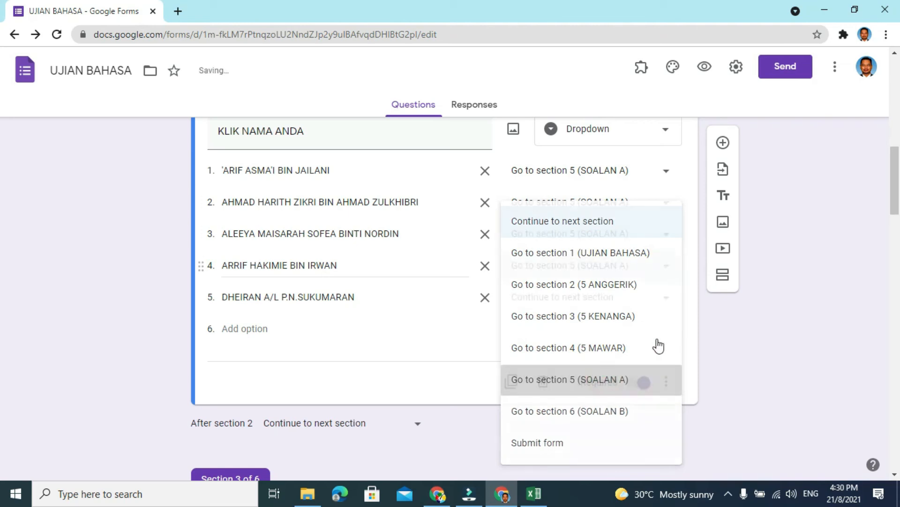
click(666, 298)
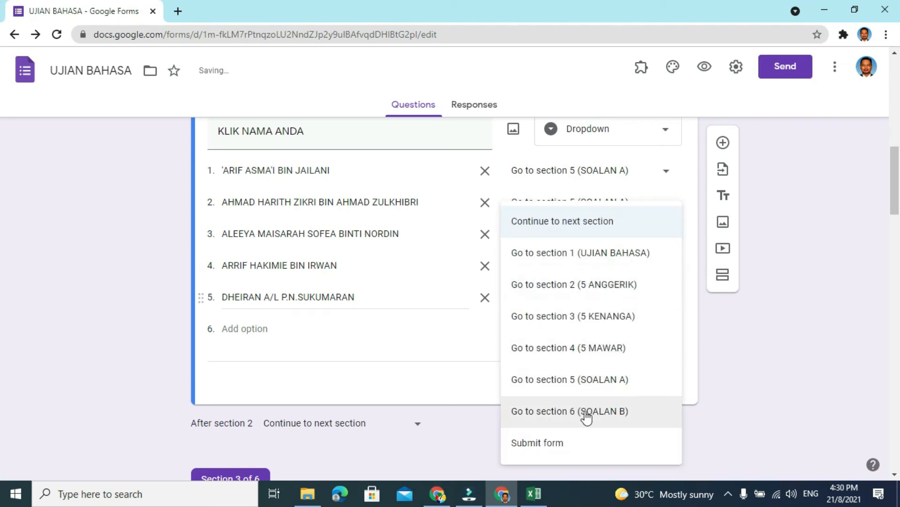
click(618, 379)
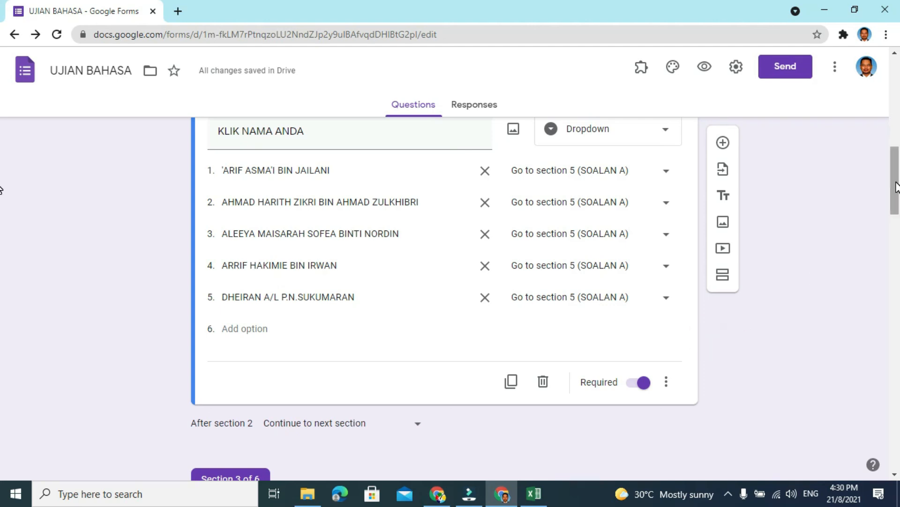
- Enable Go to section based on answer for the KLIK NAMA ANDA question in the 5 KENANGA section
drag(897, 183, 897, 259)
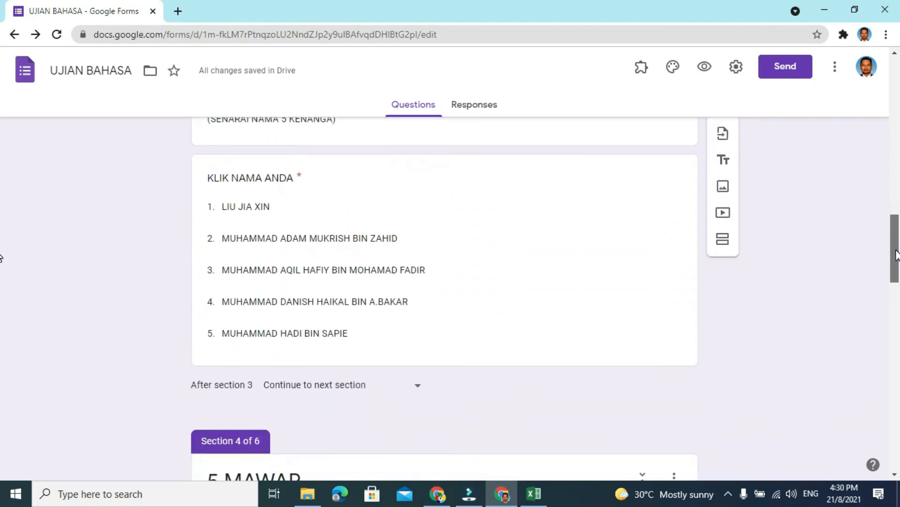
click(515, 222)
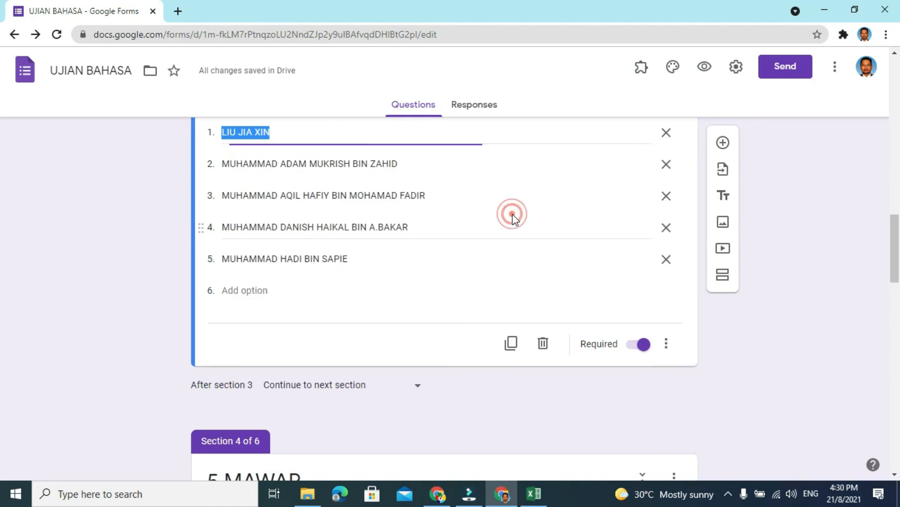
click(668, 348)
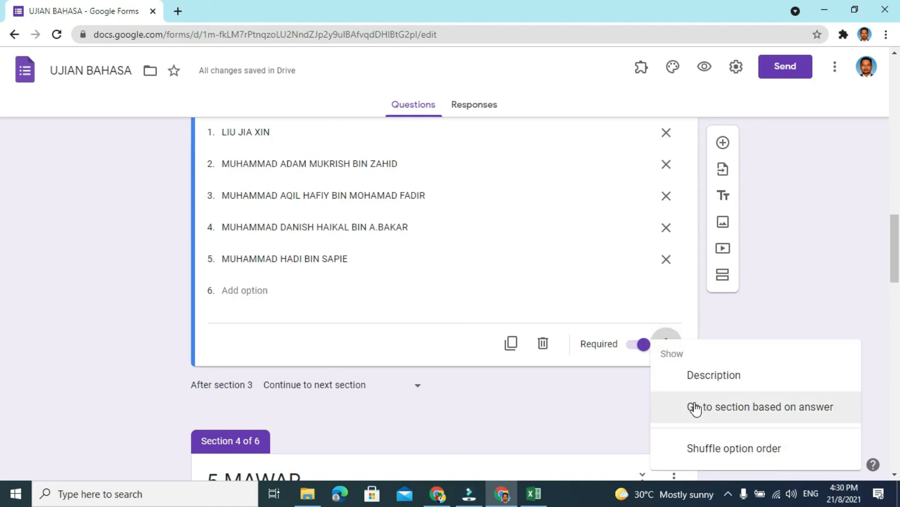
click(693, 409)
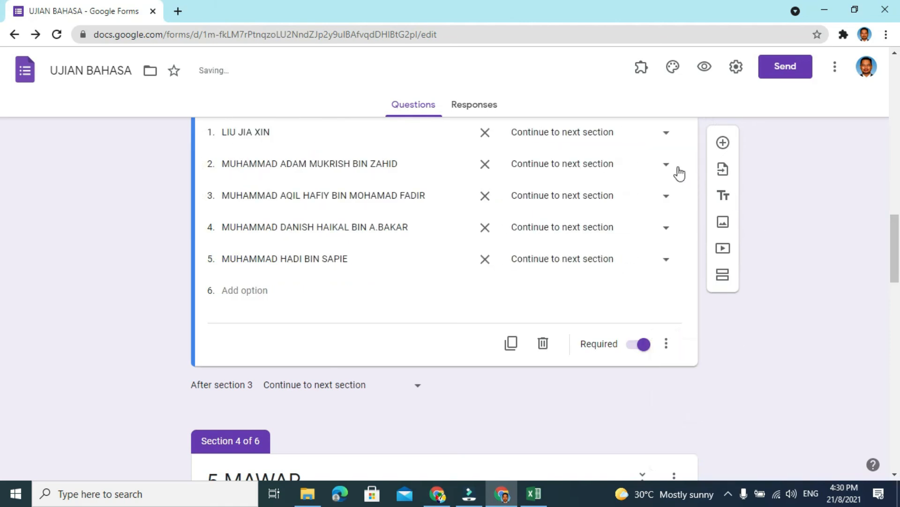
- Route all five student names in the 5 KENANGA section's KLIK NAMA ANDA question to section 5 (SOALAN A)
click(666, 132)
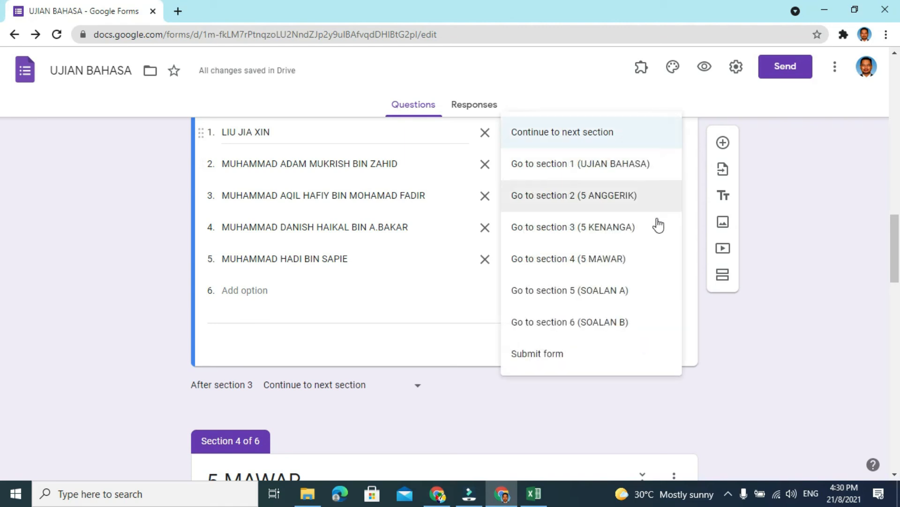
click(622, 291)
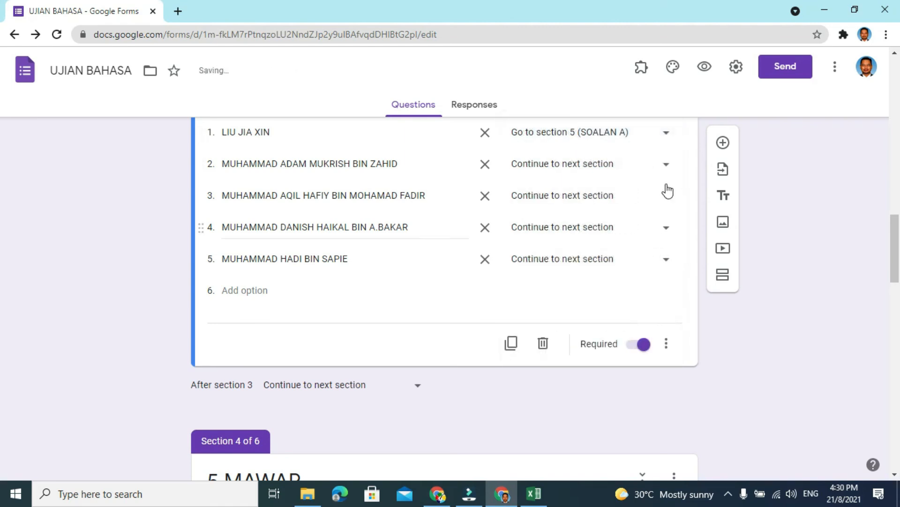
click(668, 167)
click(627, 322)
click(665, 195)
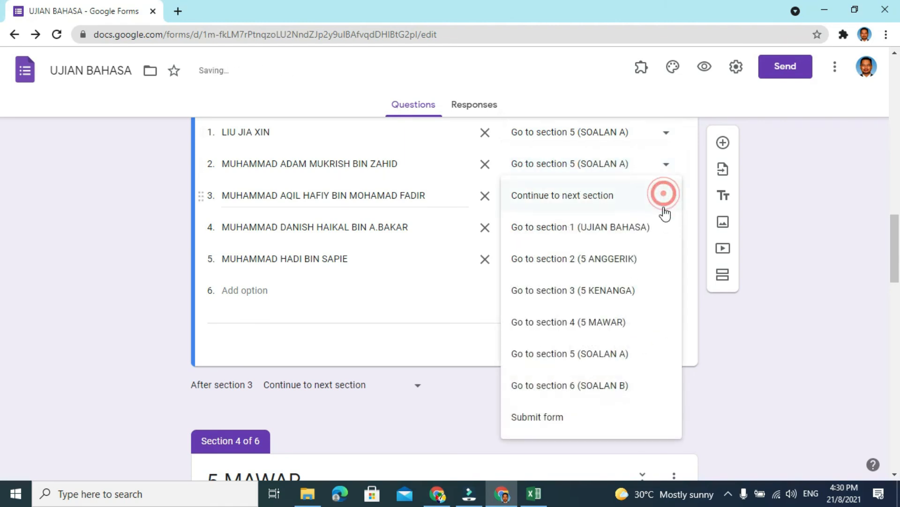
click(606, 355)
click(666, 227)
click(599, 378)
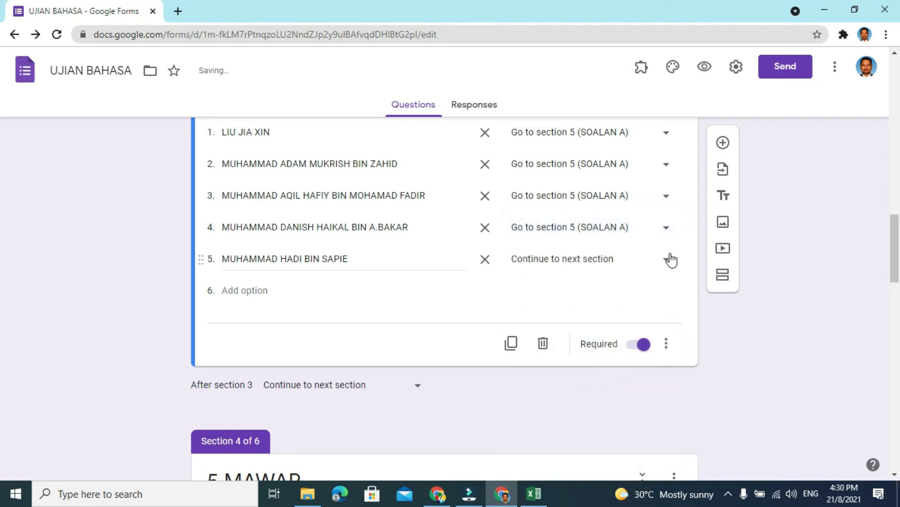
click(669, 261)
click(617, 378)
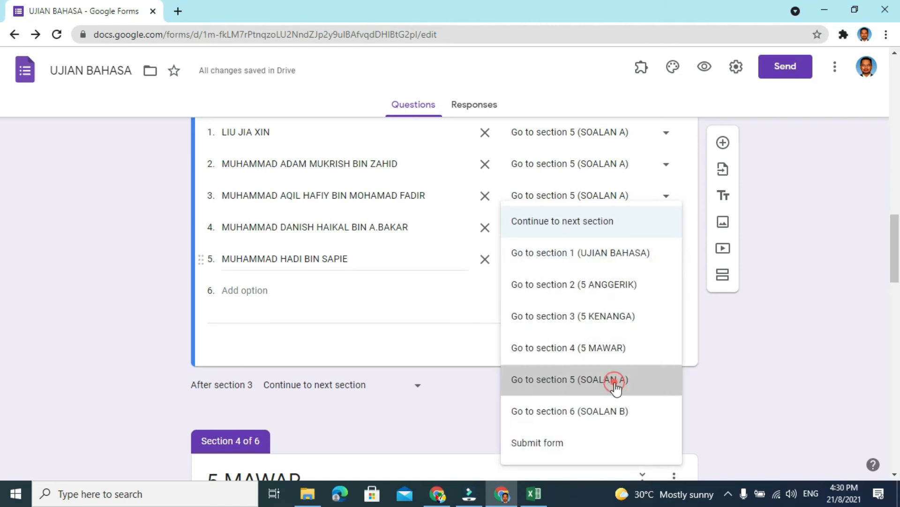
- Enable Go to section based on answer for the KLIK NAMA ANDA question in the 5 MAWAR section
drag(895, 265, 886, 316)
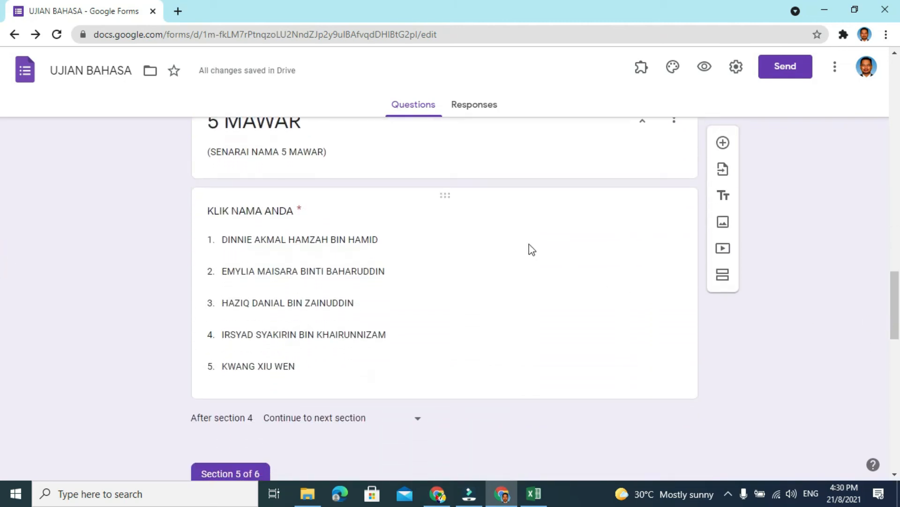
click(498, 243)
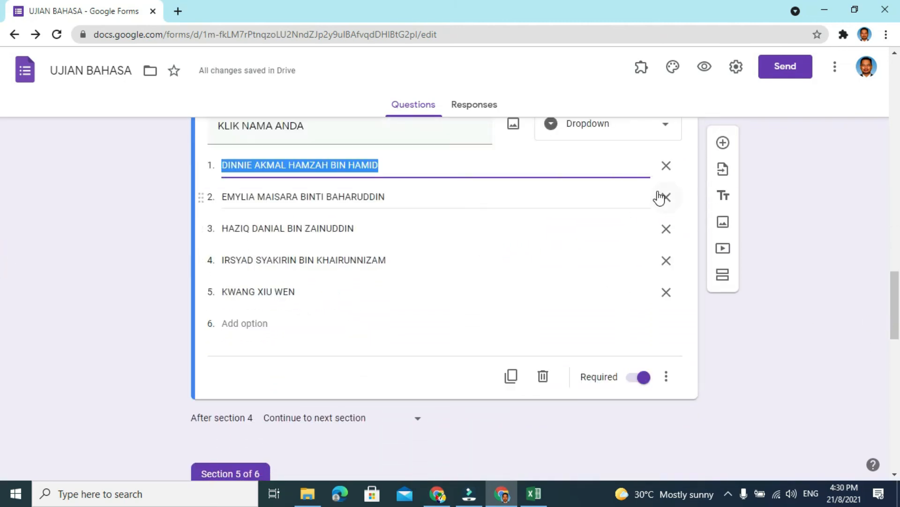
click(666, 376)
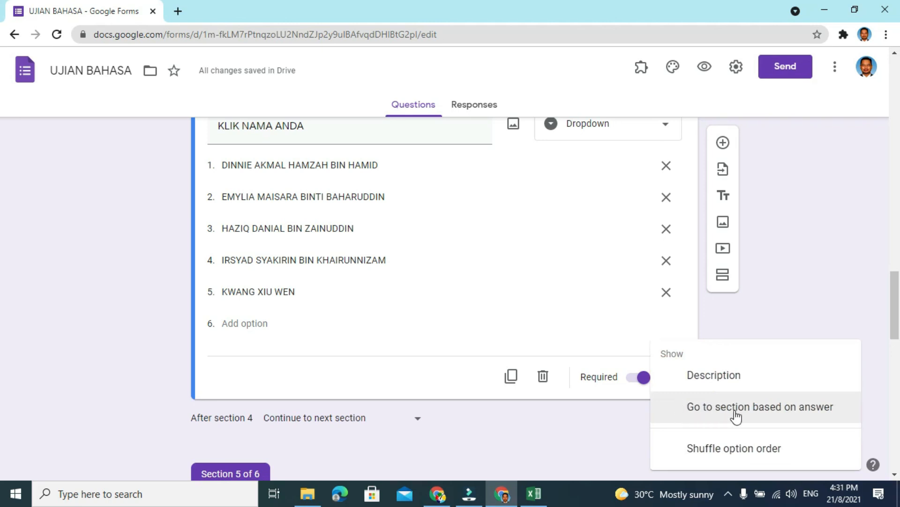
click(775, 415)
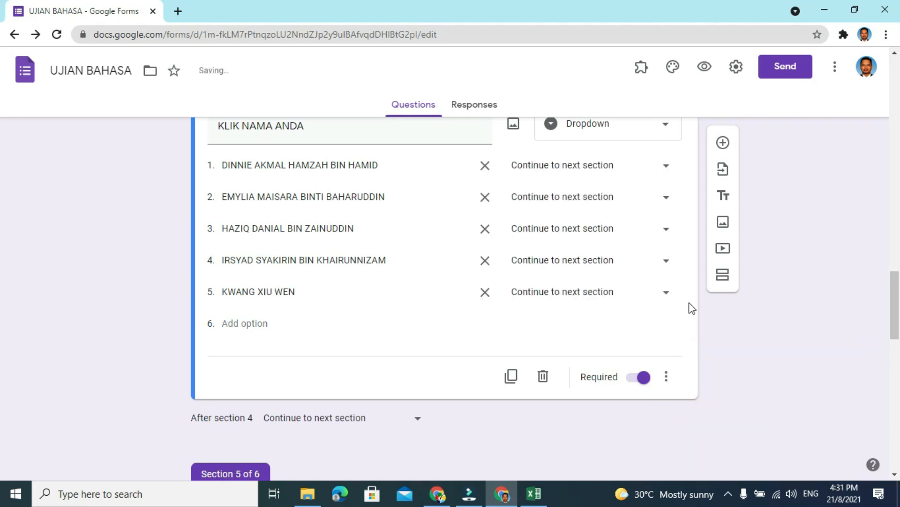
- Route all five student names in the 5 MAWAR section's KLIK NAMA ANDA question to section 5 (SOALAN A)
click(663, 170)
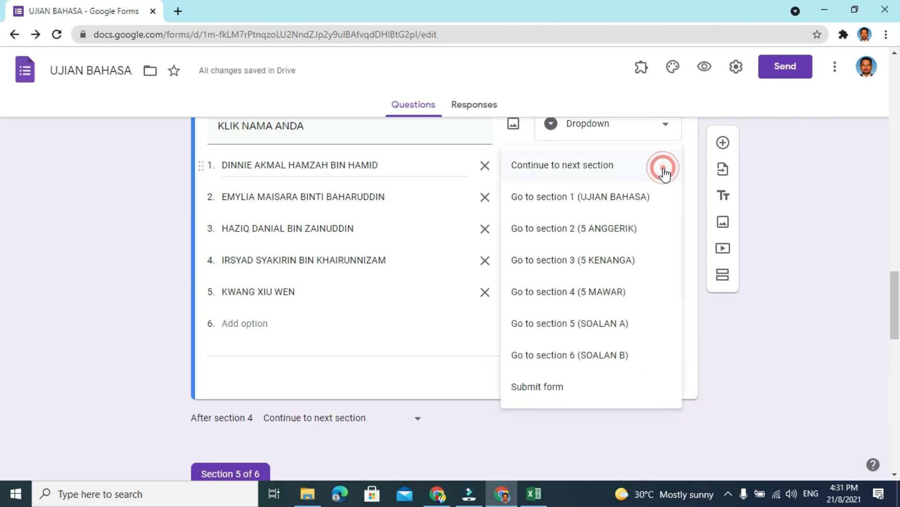
click(612, 331)
click(665, 197)
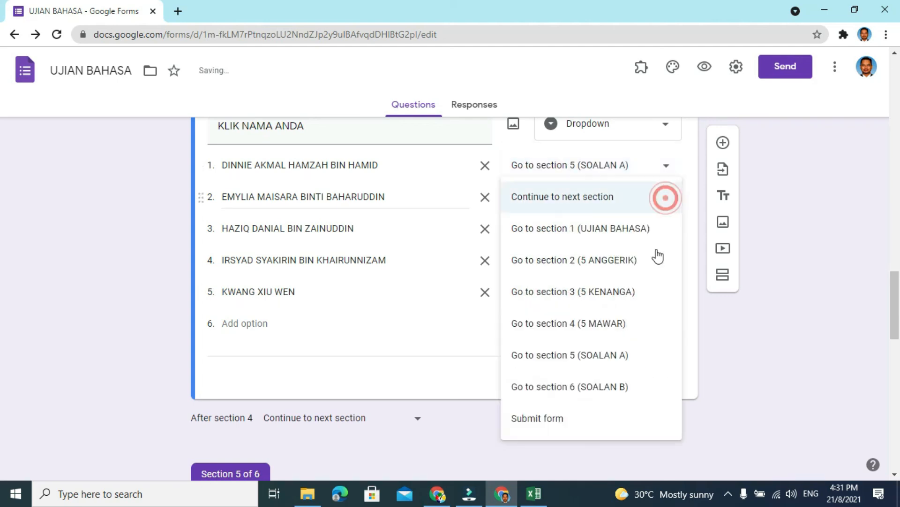
click(617, 355)
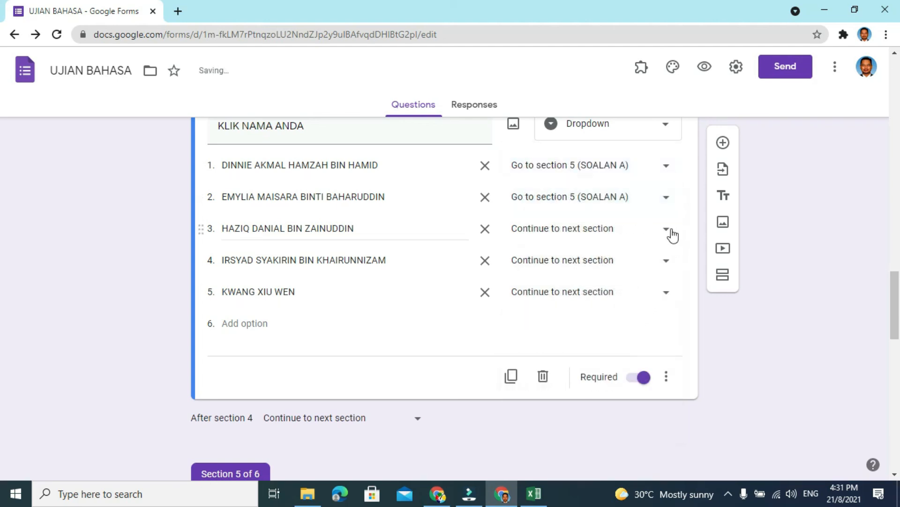
click(666, 230)
click(610, 380)
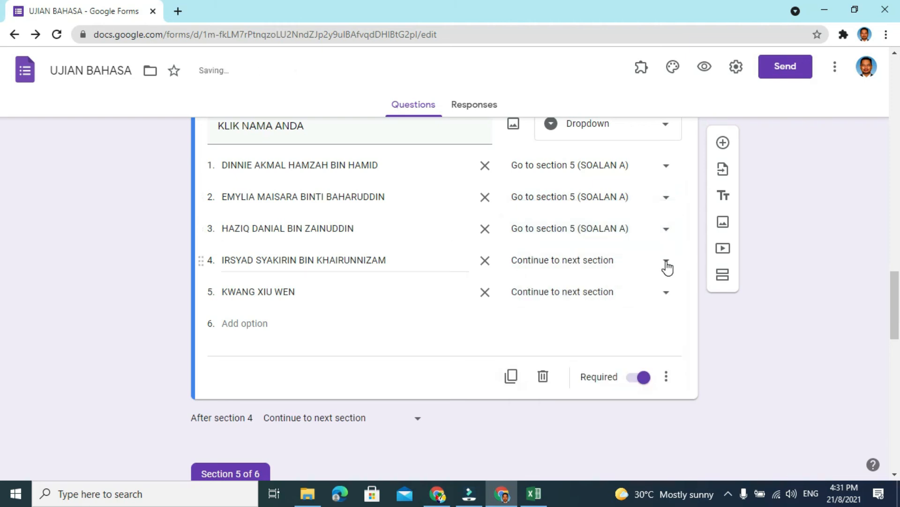
click(666, 262)
click(599, 379)
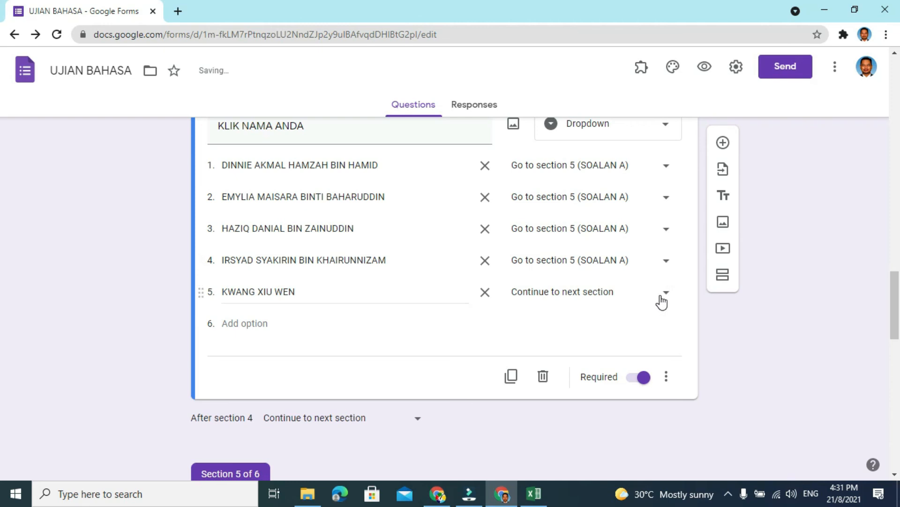
click(666, 295)
click(607, 386)
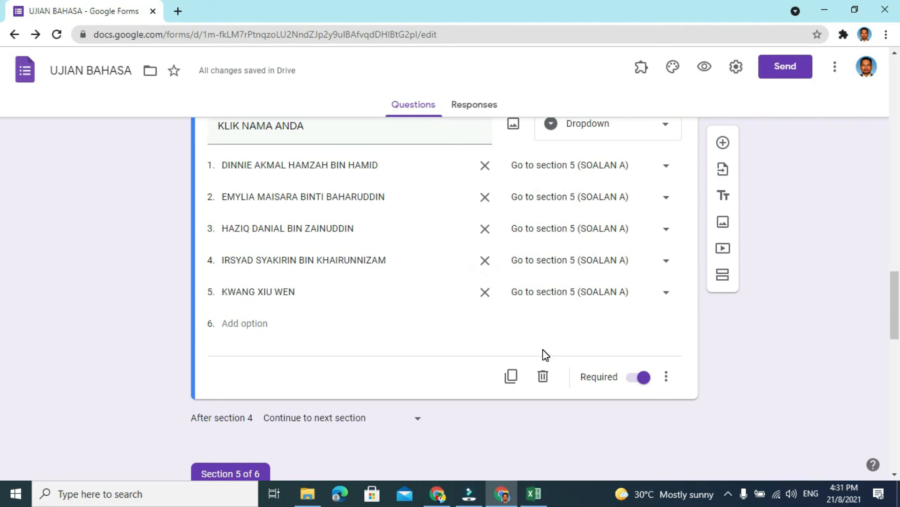
- Preview the form and enter the respondent's email address in the Email field
mouse_move(896, 307)
mouse_down()
mouse_move(897, 422)
mouse_move(898, 276)
mouse_move(898, 301)
mouse_up()
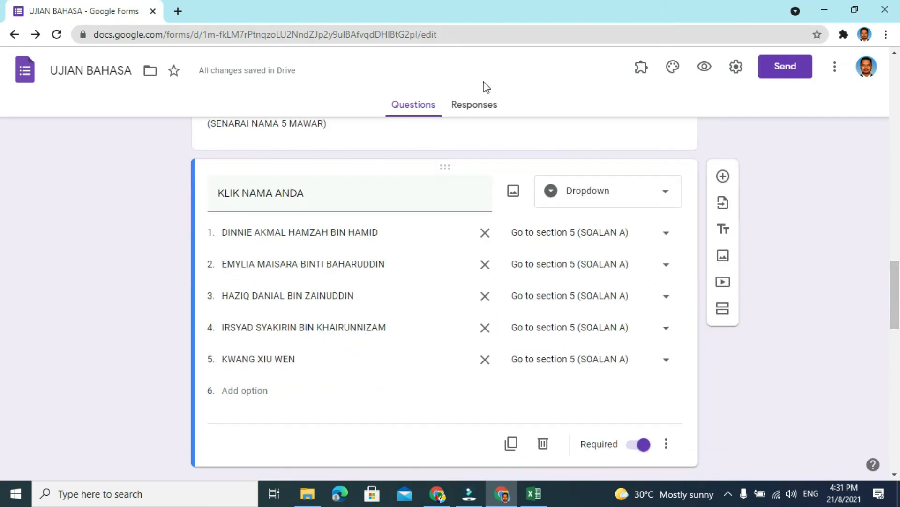
click(704, 70)
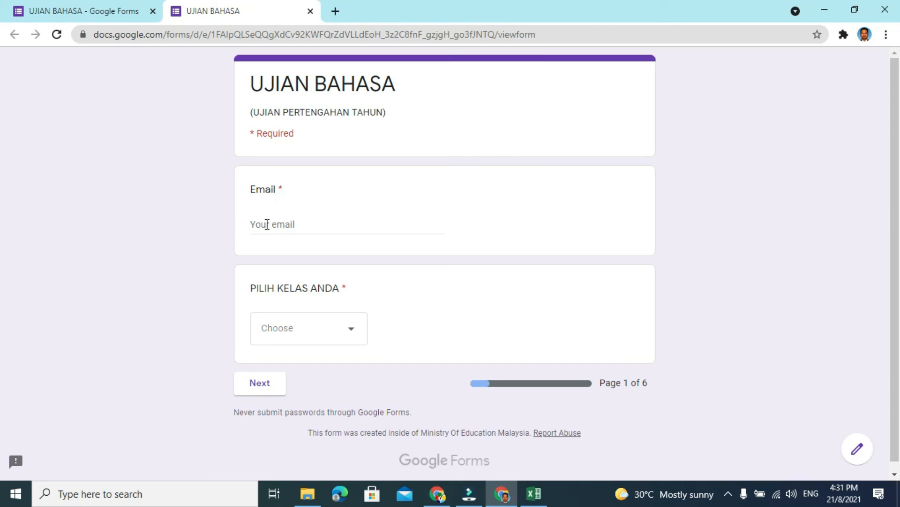
click(266, 225)
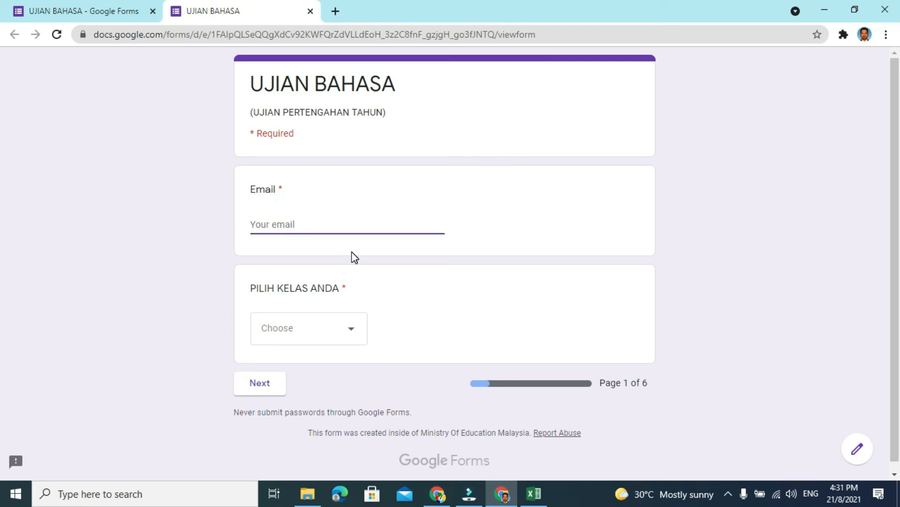
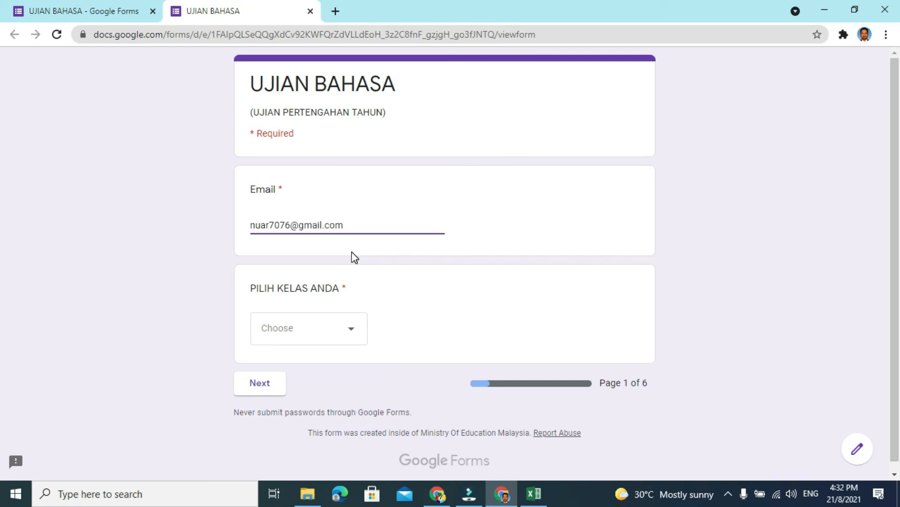
- Answer PILIH KELAS ANDA with 5 ANGGERIK and choose the fourth student name for KLIK NAMA ANDA on the following page
click(311, 330)
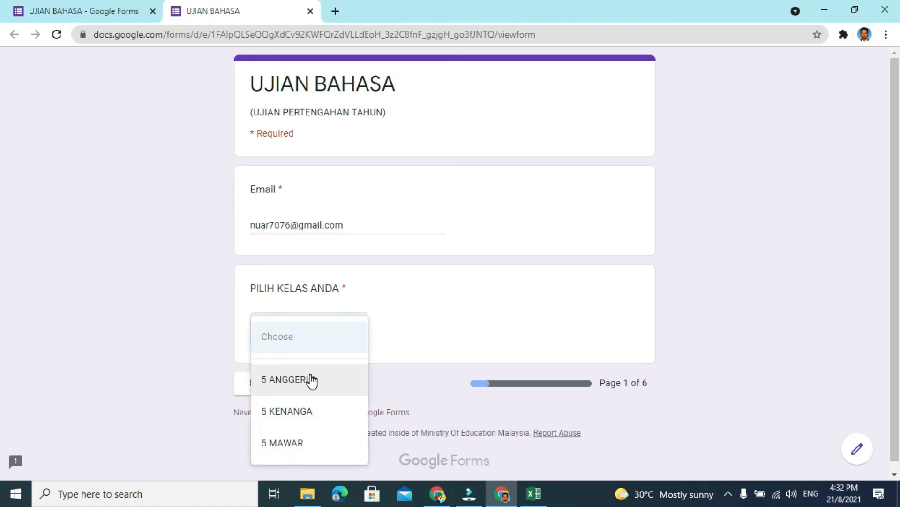
click(308, 384)
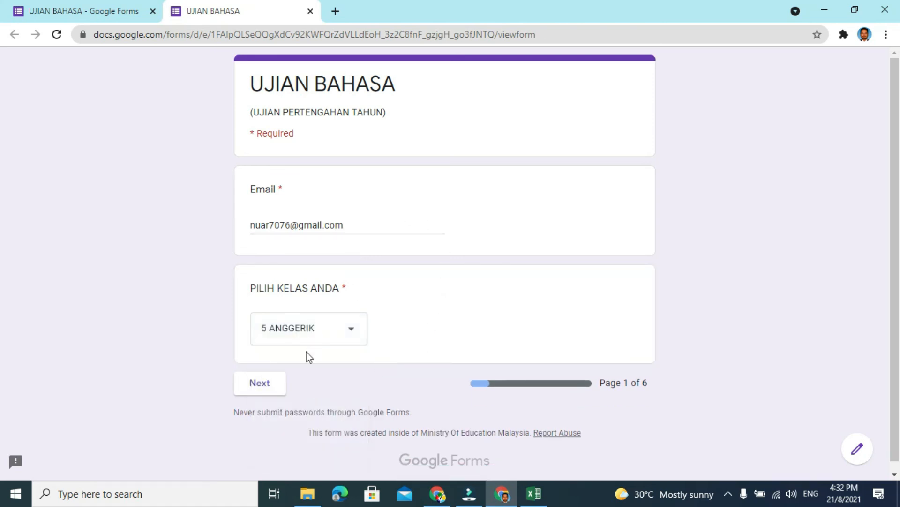
click(261, 383)
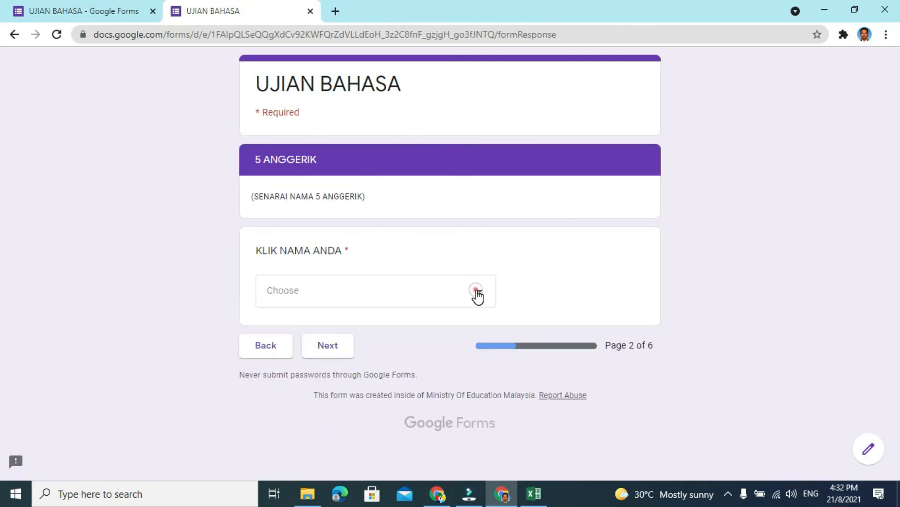
click(478, 296)
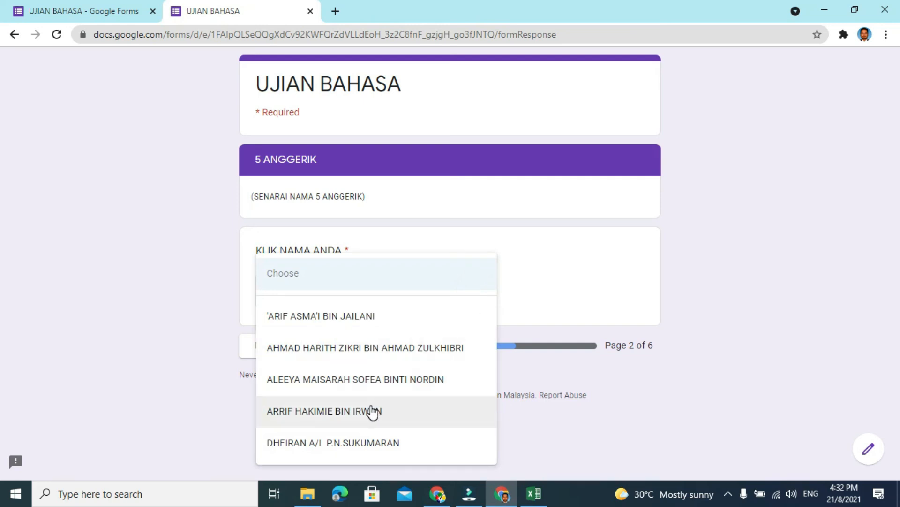
click(369, 413)
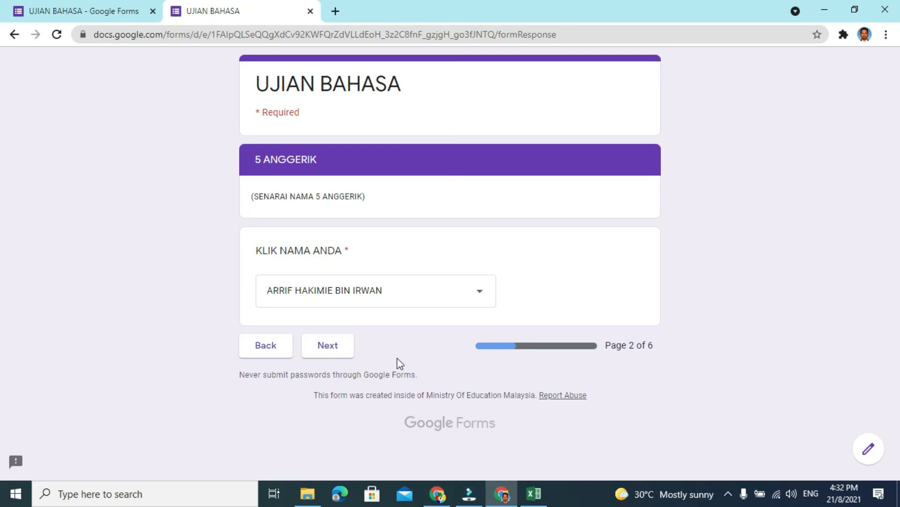
- Continue to SOALAN A, answer its passage question with "jawapan saya abcde", and proceed to the following page
click(327, 350)
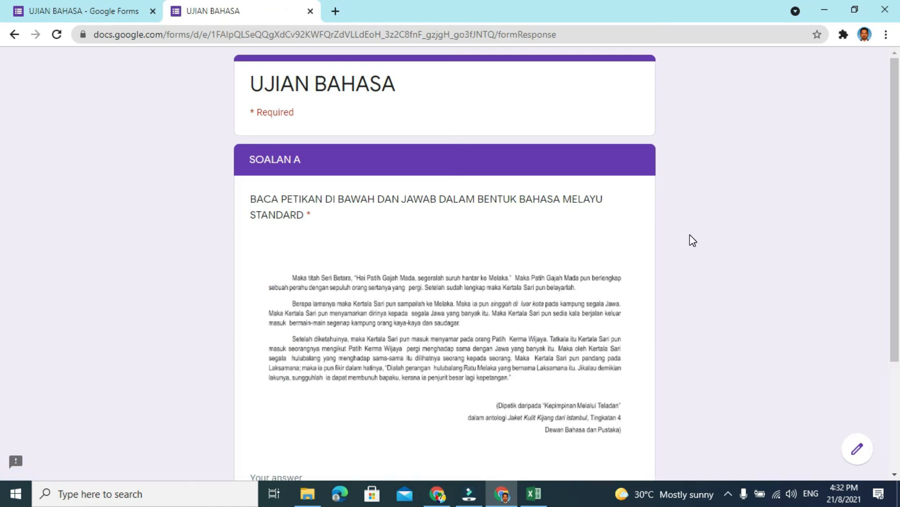
scroll(693, 240, down, 2)
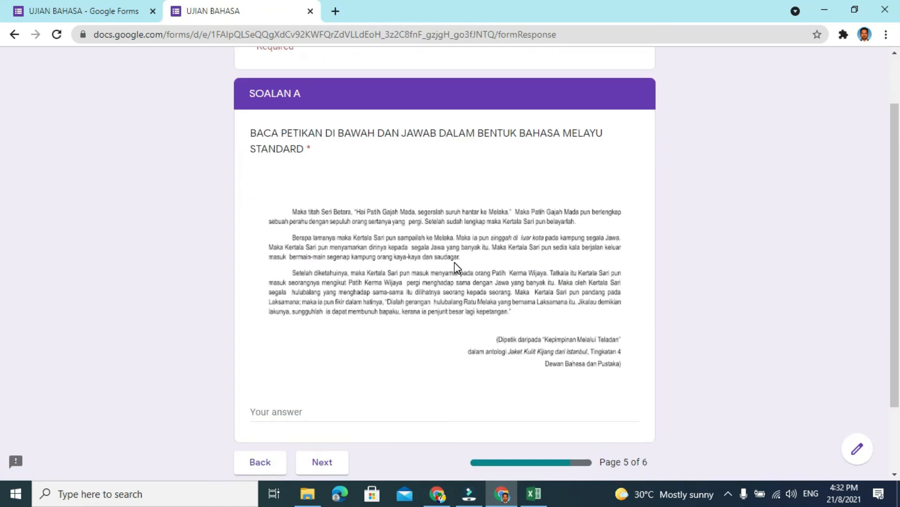
scroll(454, 267, down, 2)
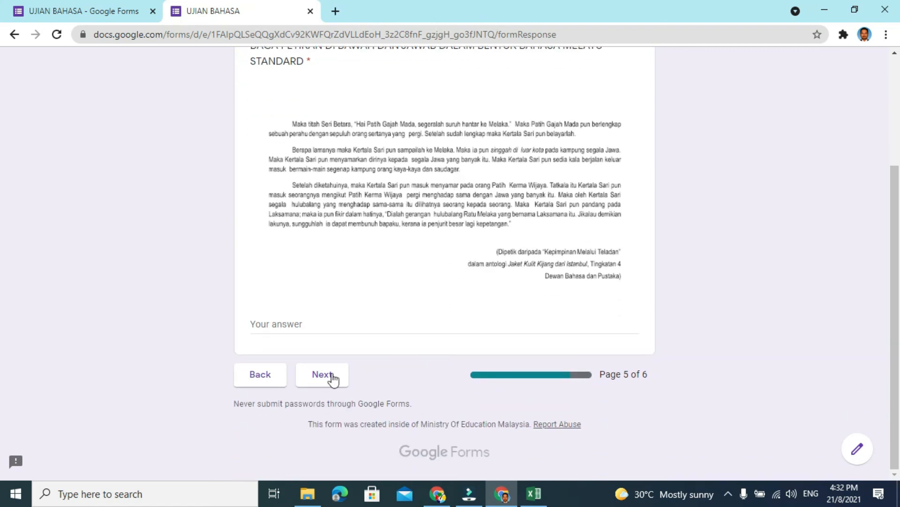
click(283, 328)
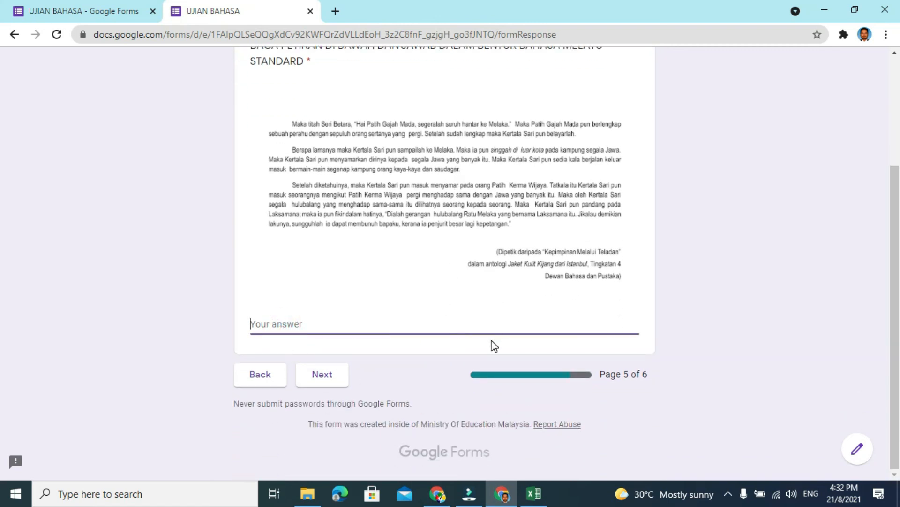
text(jawapan saya abcde)
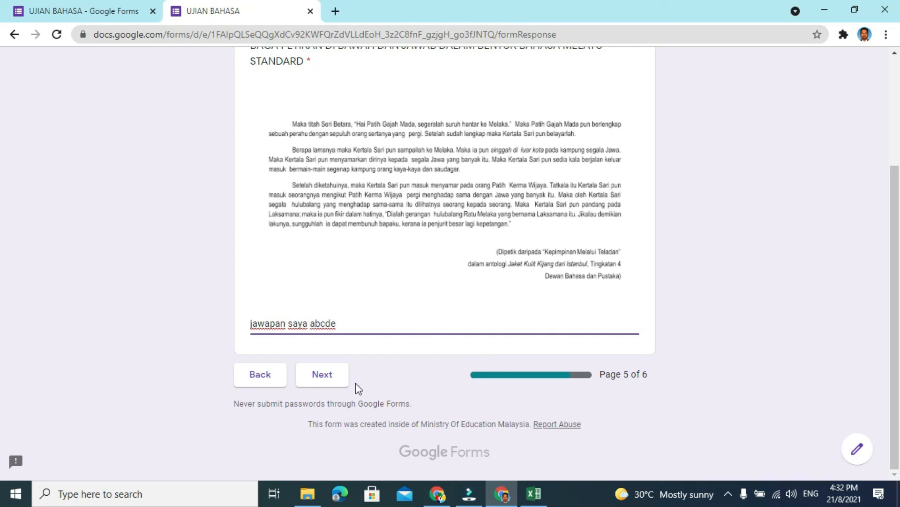
click(332, 380)
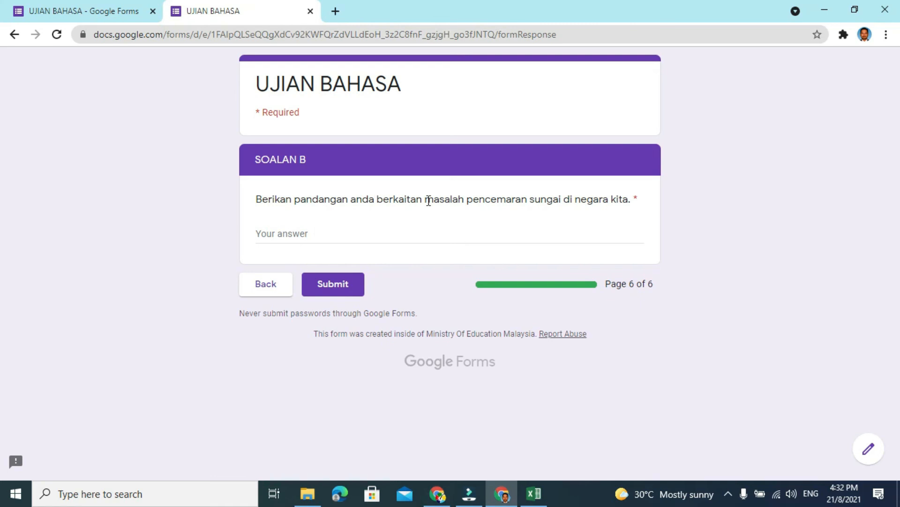
- Answer the SOALAN B river pollution question with "pandangan saya abcde" and submit the form
click(295, 233)
text(pandan)
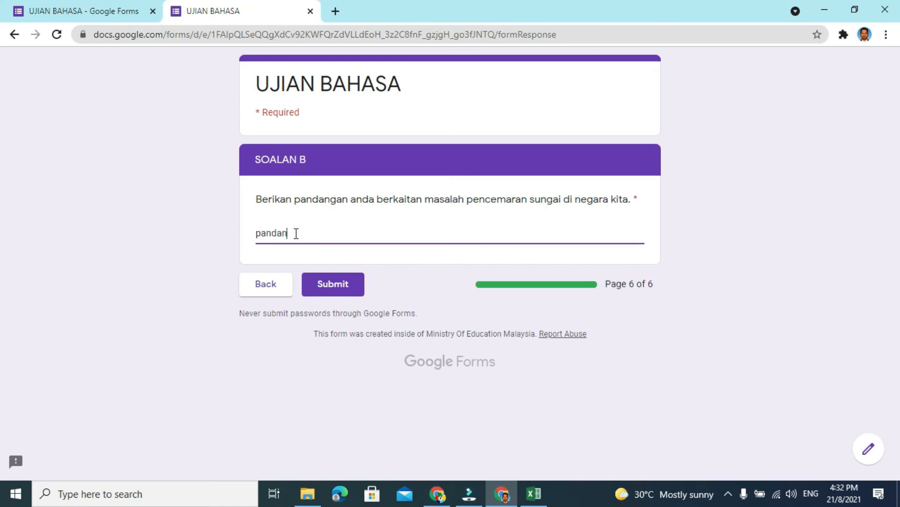
text(gan saya abcde)
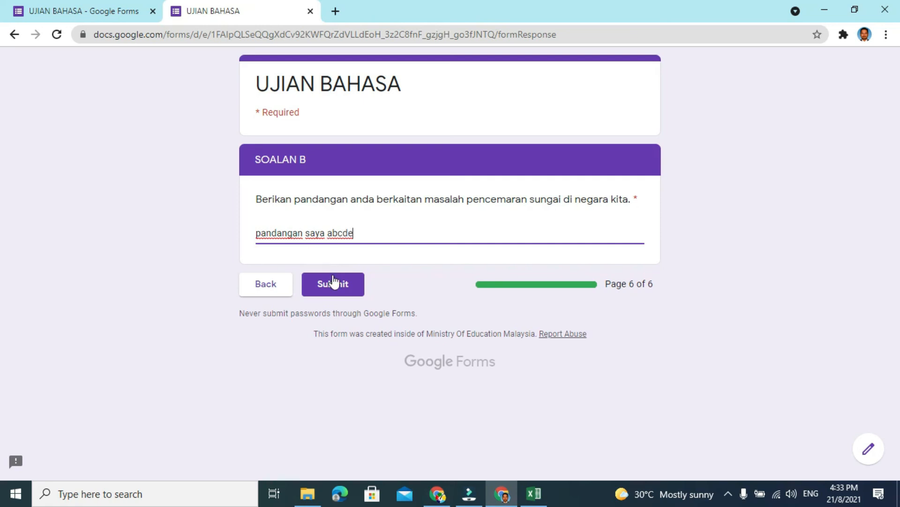
click(334, 284)
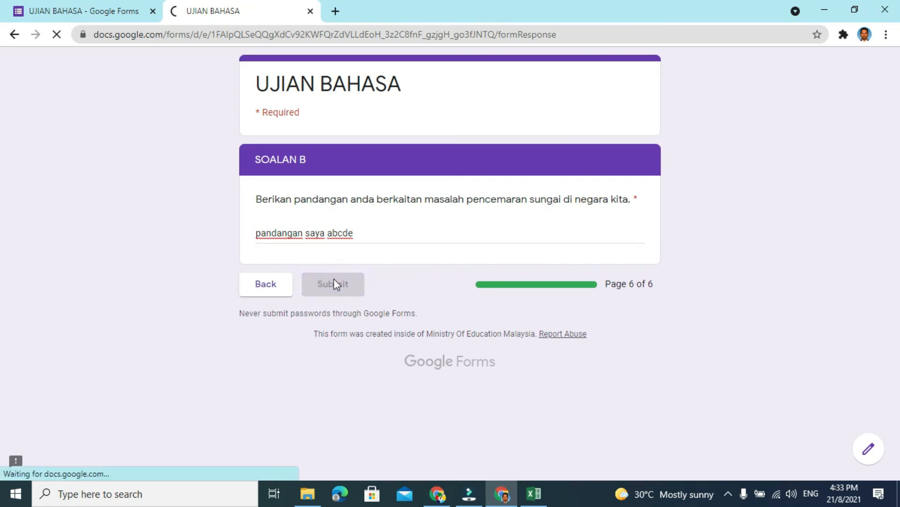